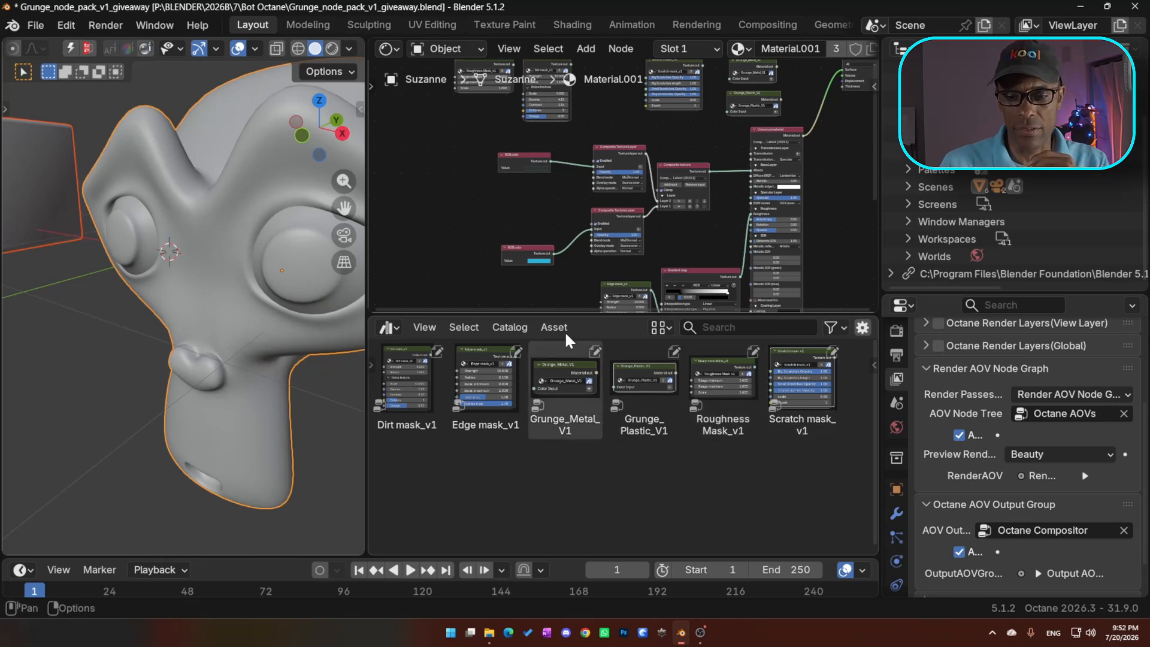
Enlarge the shader node editor over the asset browser and widen the 3D viewport showing the monkey head
drag(562, 310, 560, 427)
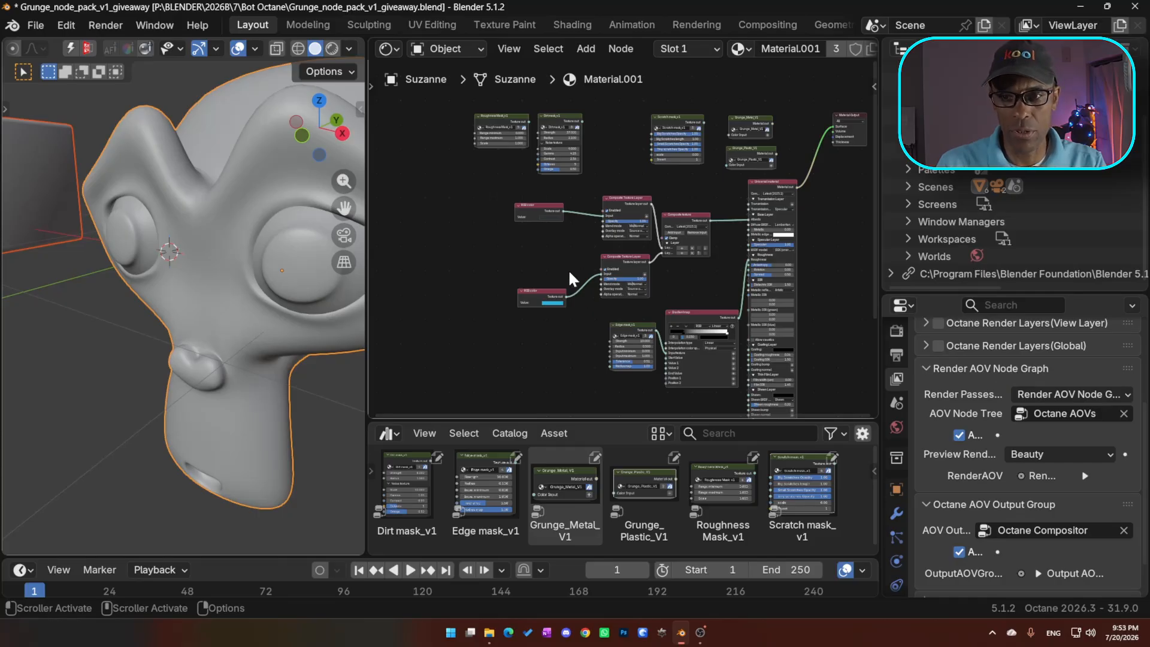
scroll(538, 284, up, 2)
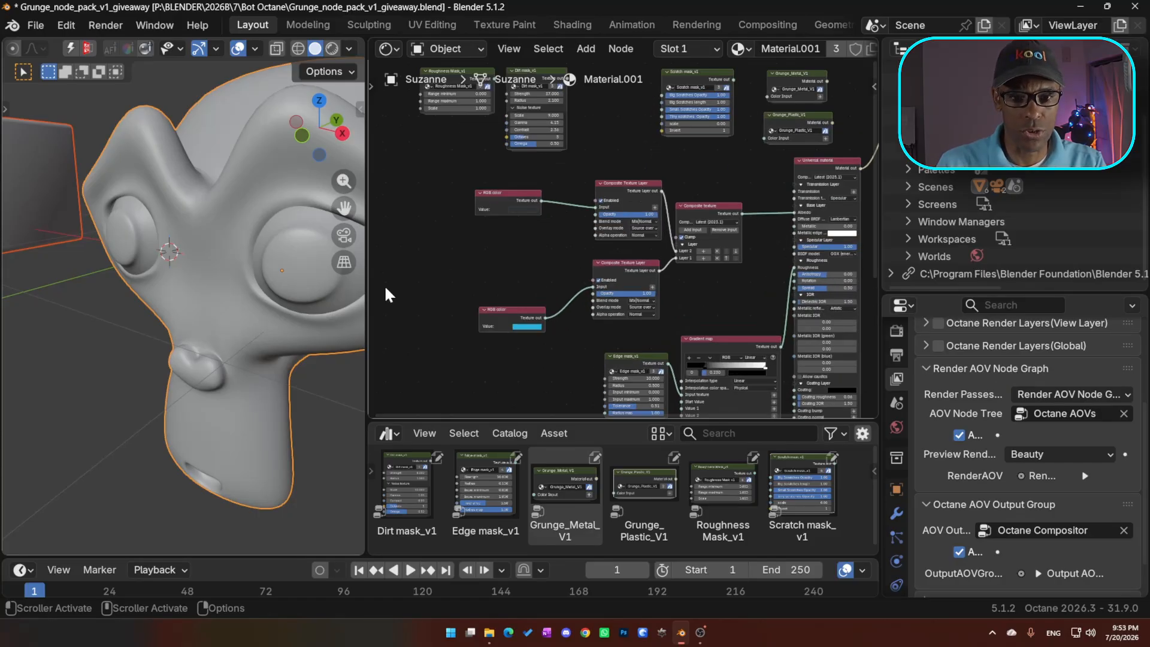
drag(367, 299, 442, 302)
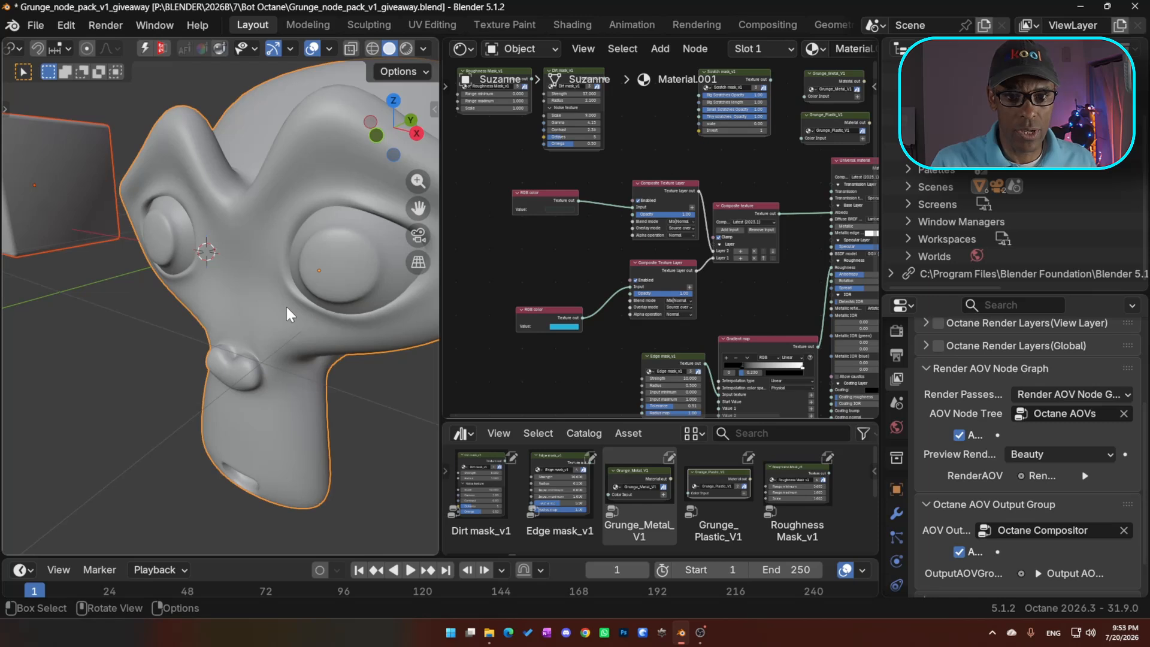
mouse_move(286, 307)
middle_down()
mouse_move(269, 278)
mouse_move(307, 282)
middle_up()
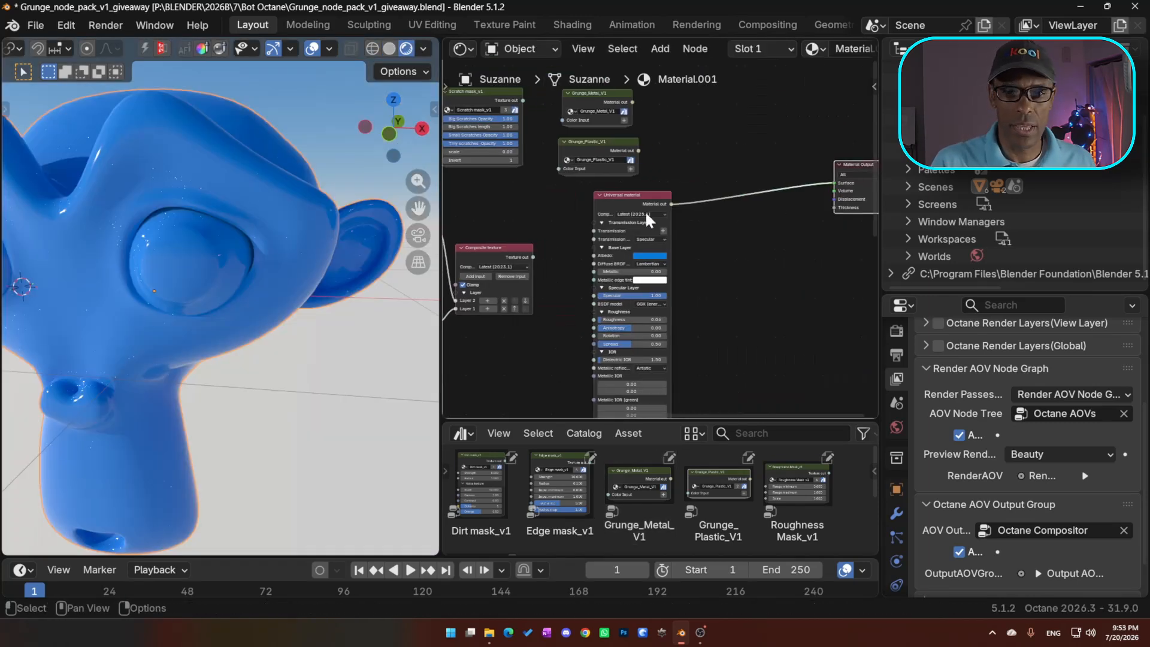
Move the Universal material node closer to the Material Output, leaving free space beside the grunge node groups
drag(633, 200, 763, 176)
middle_drag(657, 239, 662, 255)
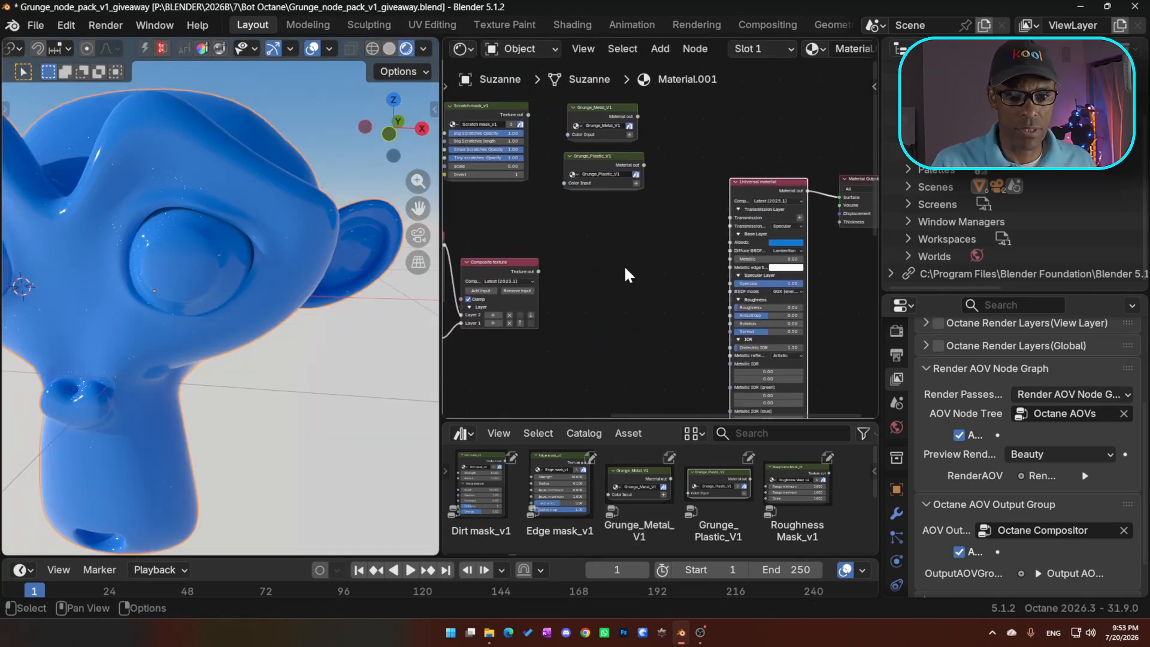
scroll(617, 266, up, 1)
mouse_move(268, 286)
middle_down()
mouse_move(206, 336)
mouse_move(263, 300)
middle_up()
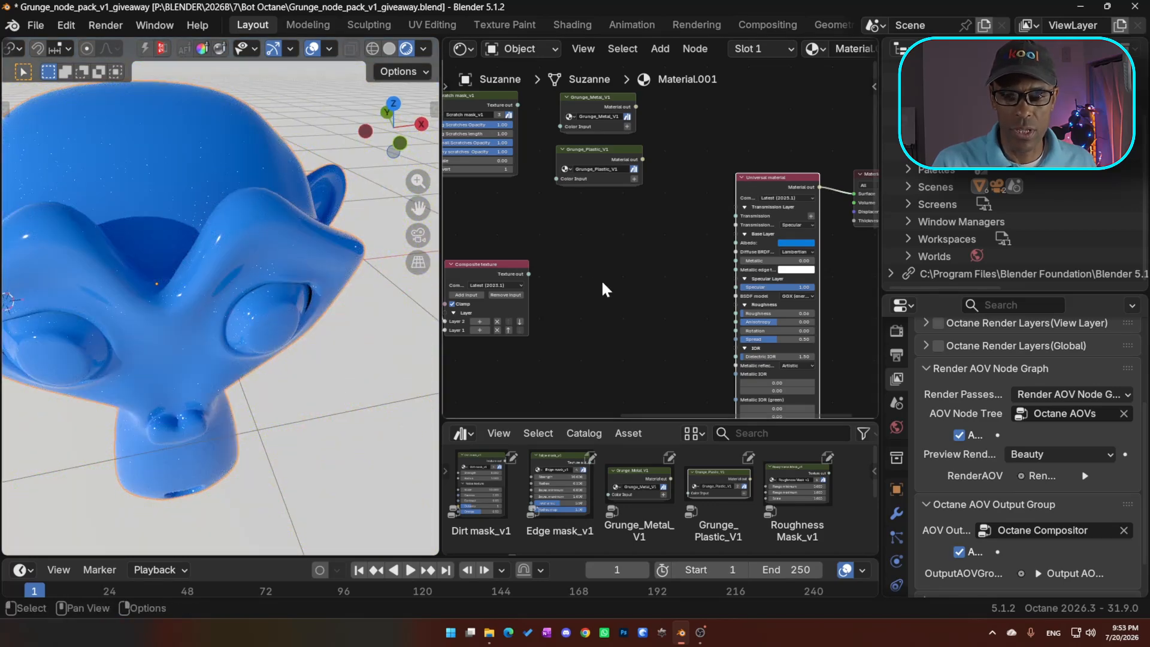
middle_drag(602, 282, 603, 311)
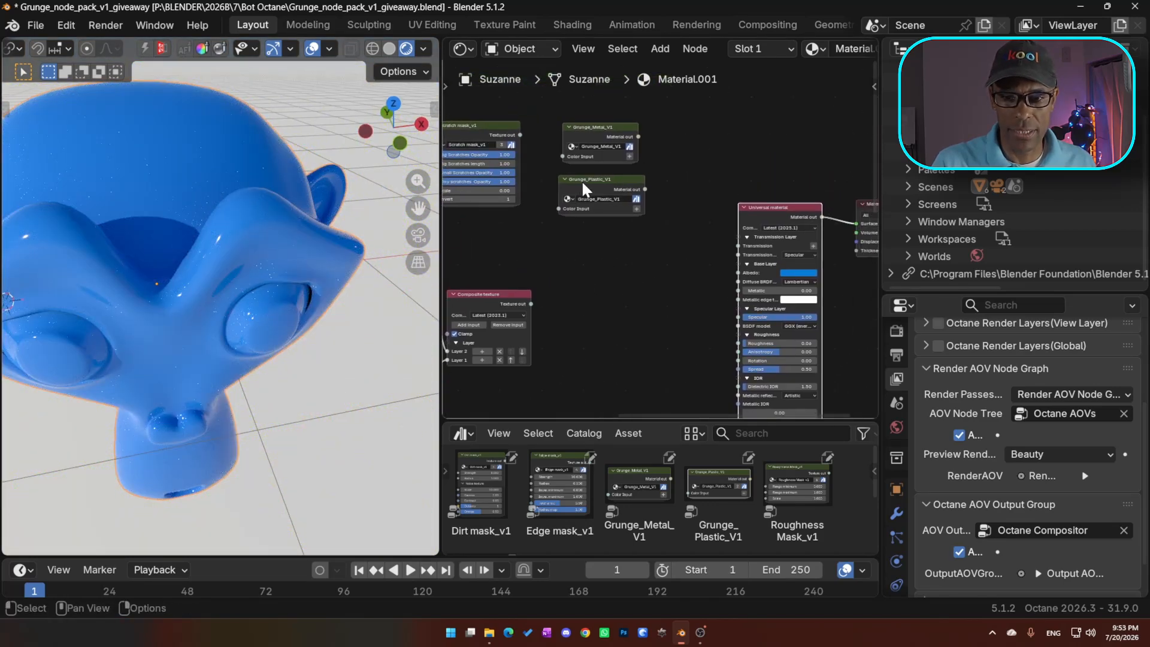
Connect Grunge_Plastic_V1 to the Material Output's Surface, placing it beside the output with the Universal material node moved below
drag(581, 179, 737, 272)
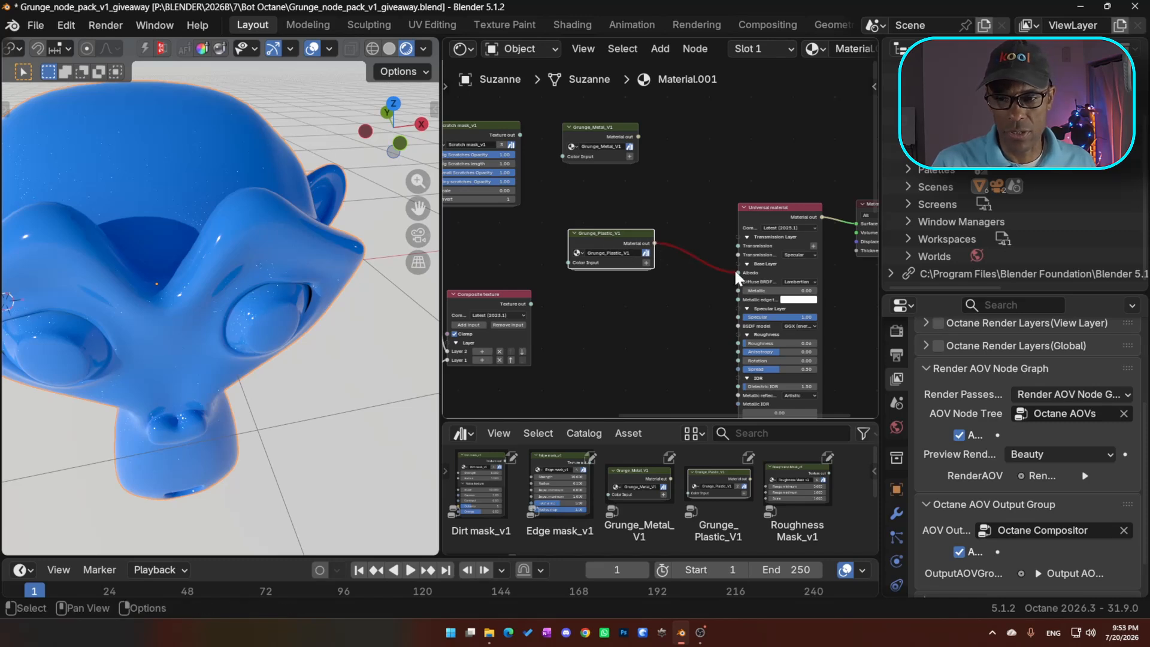
drag(739, 273, 824, 223)
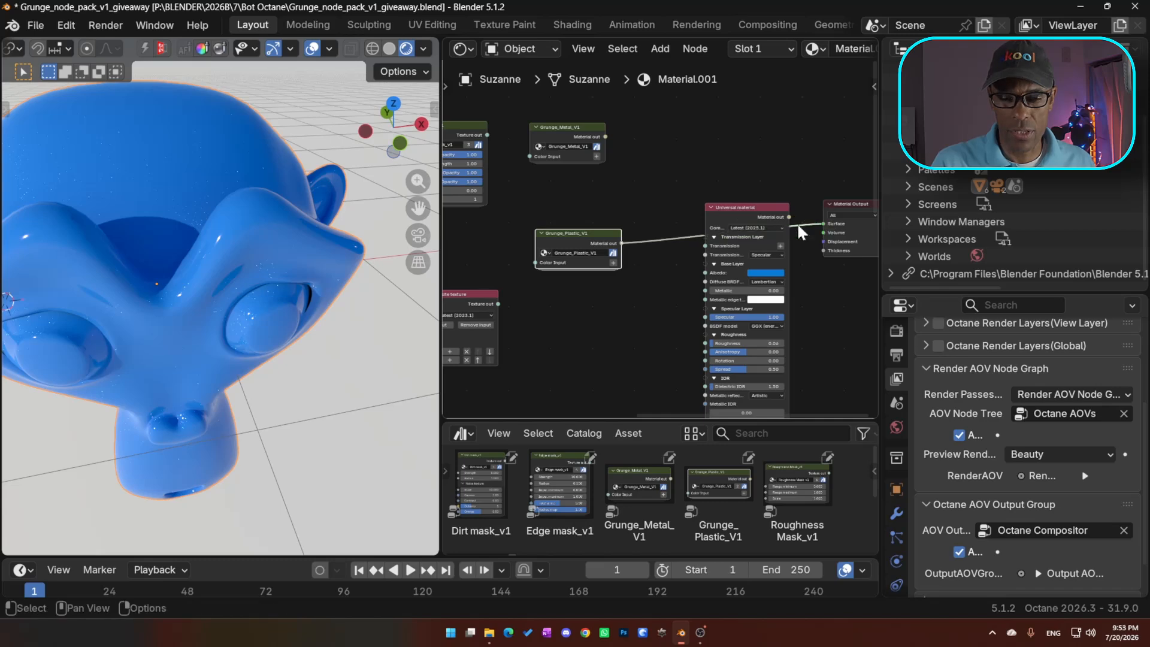
drag(750, 244, 782, 337)
drag(575, 240, 741, 217)
middle_drag(253, 260, 276, 232)
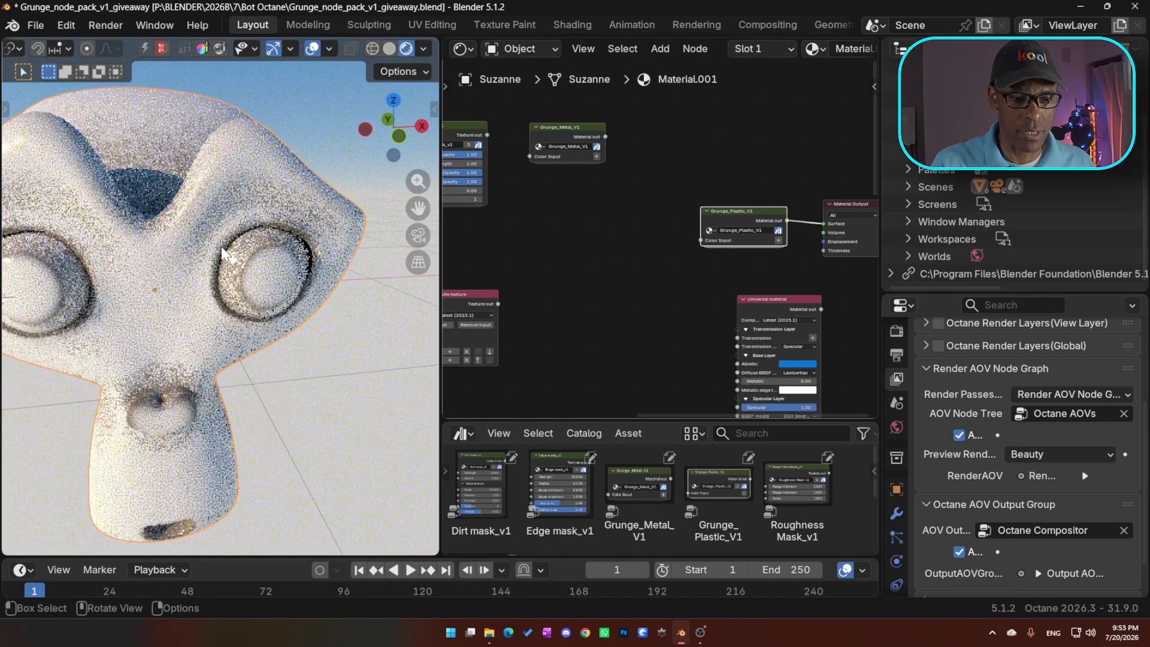
scroll(156, 411, up, 2)
scroll(156, 411, down, 3)
middle_drag(142, 386, 200, 331)
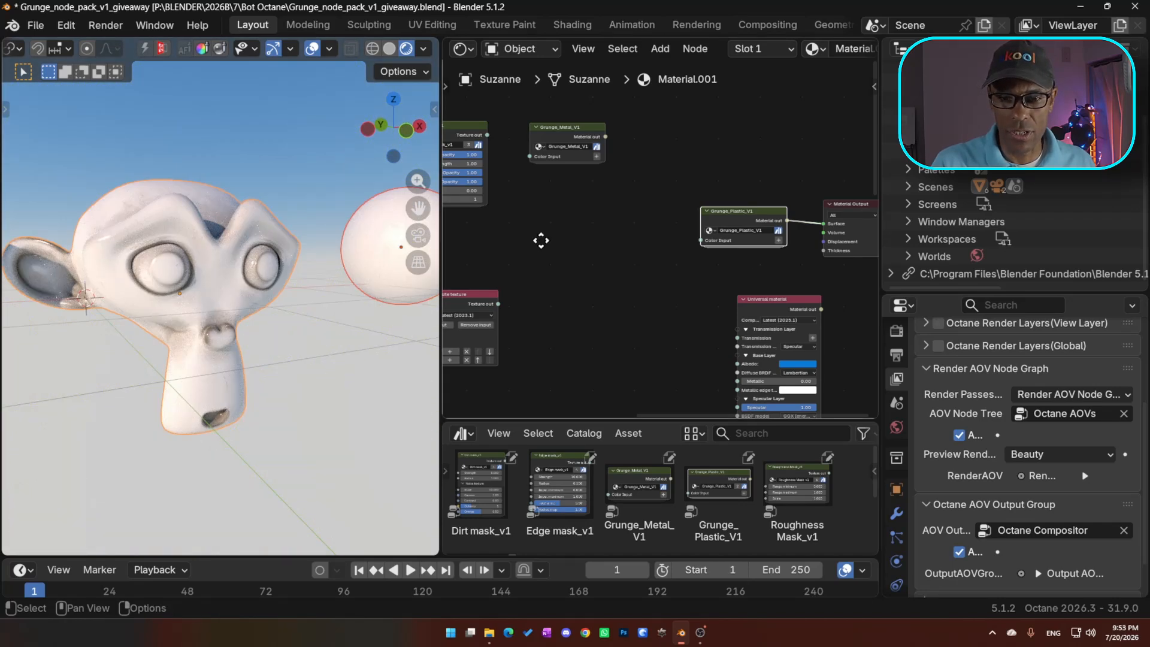
Examine the Scratches, Dirt, Edge, Roughness and Scratches bumps frames inside the Grunge_Plastic_V1 group, then return to the main material
scroll(635, 253, down, 3)
scroll(633, 253, down, 2)
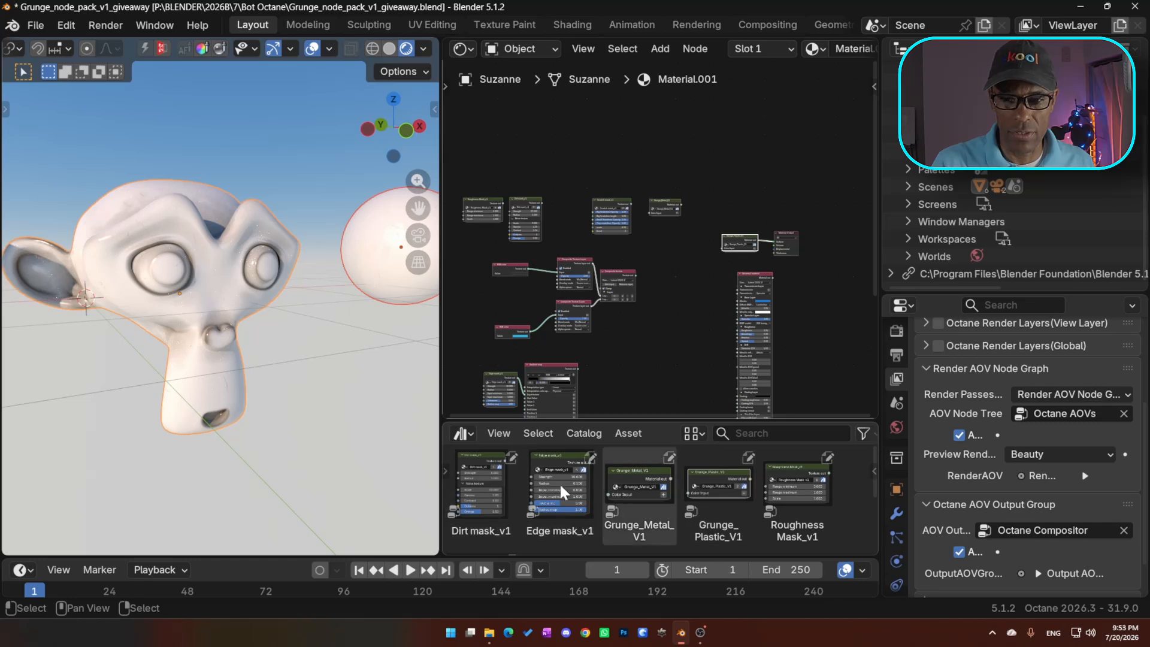
scroll(735, 233, up, 1)
key(Tab)
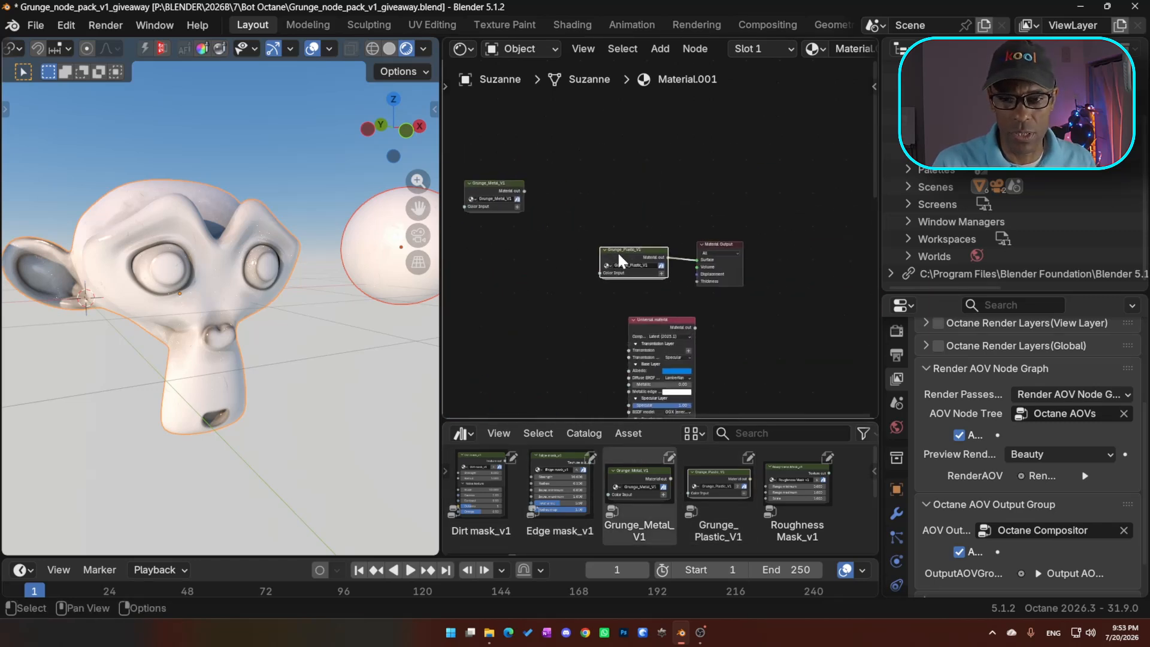
scroll(632, 250, up, 4)
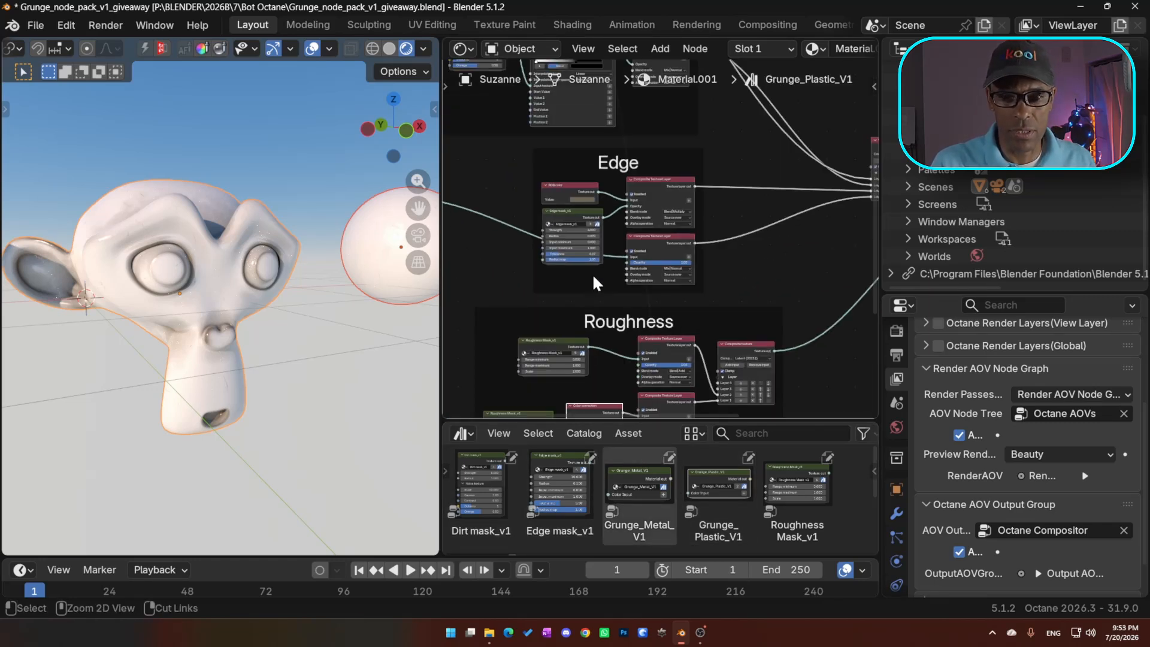
key(ctrl+space)
key(Home)
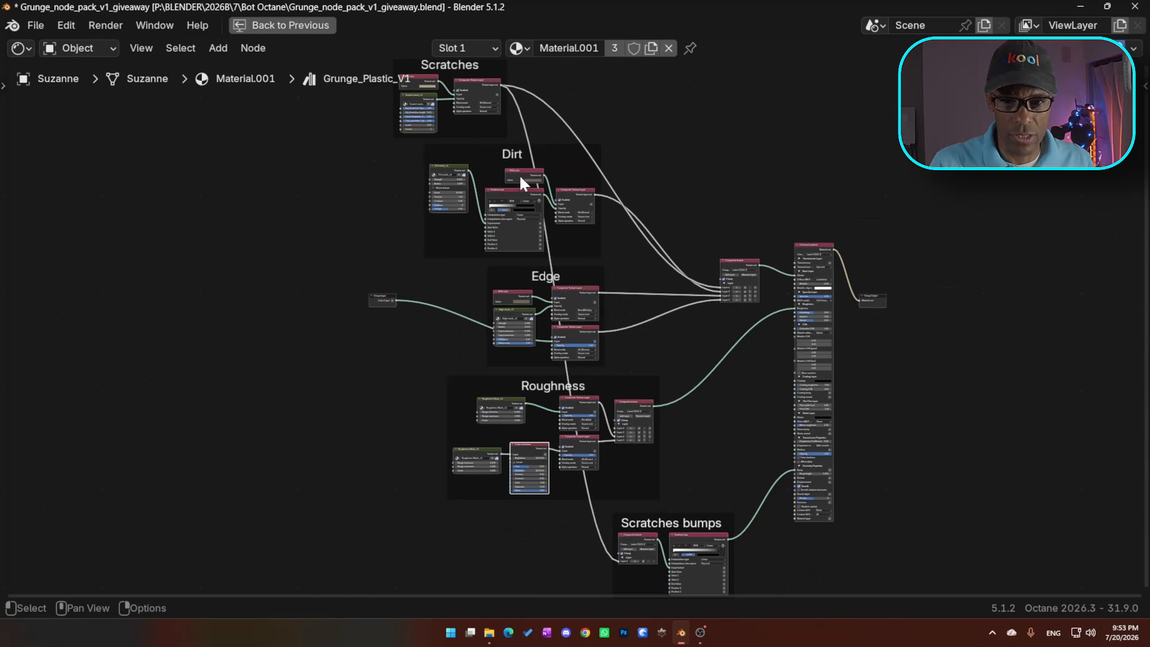
middle_drag(559, 333, 550, 272)
scroll(569, 329, up, 2)
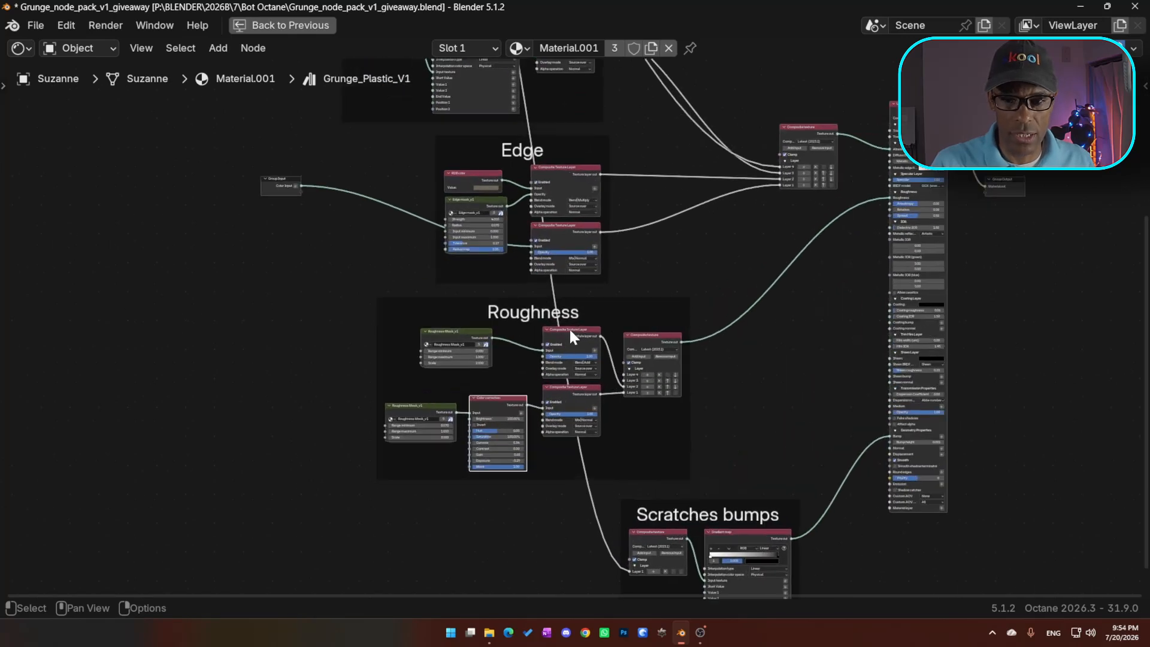
middle_drag(606, 414, 477, 236)
middle_drag(566, 340, 529, 531)
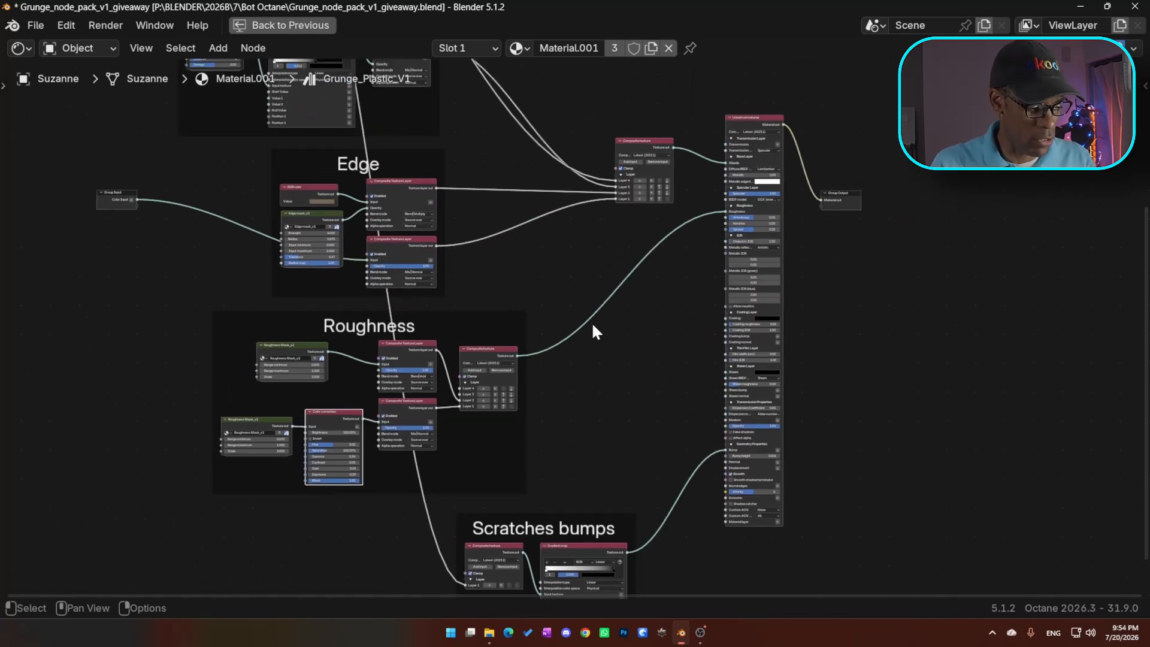
key(Tab)
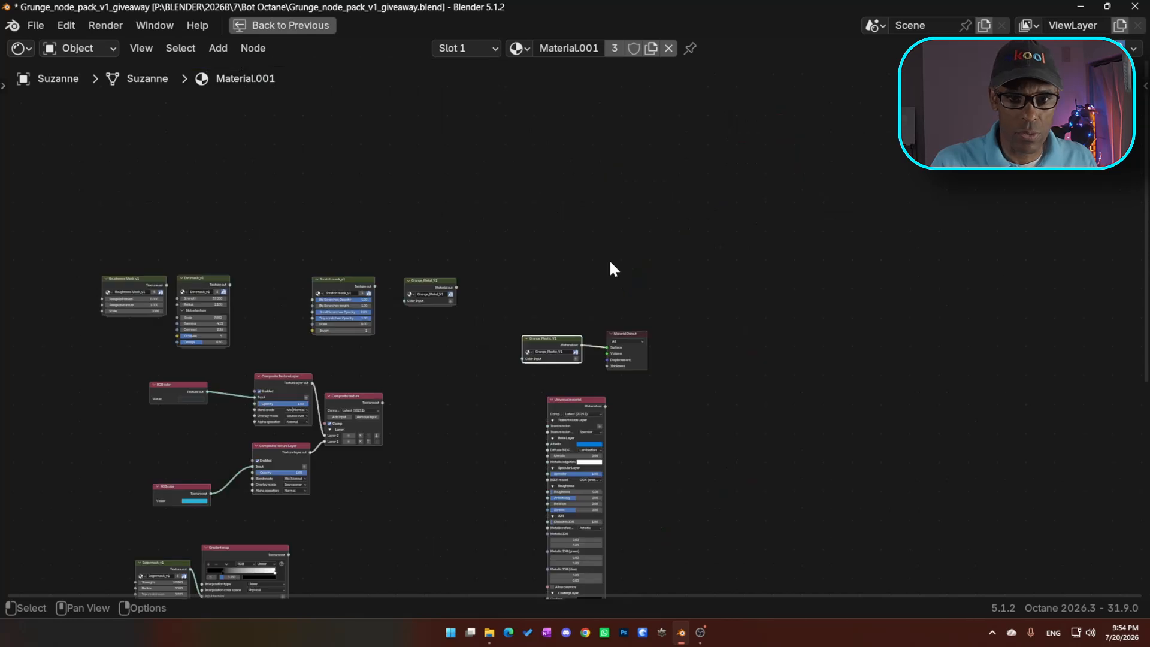
scroll(545, 340, up, 3)
key(ctrl+space)
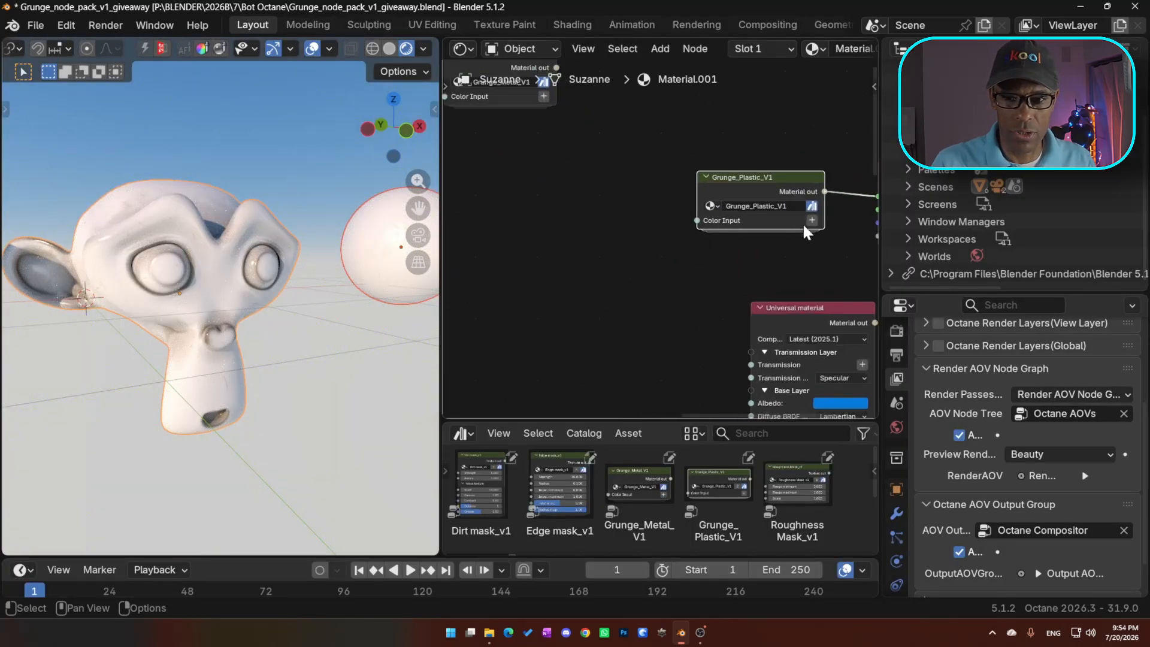
Add an RGB color node to the Color Input of Grunge_Plastic_V1 and set its color to orange
click(812, 221)
mouse_move(751, 263)
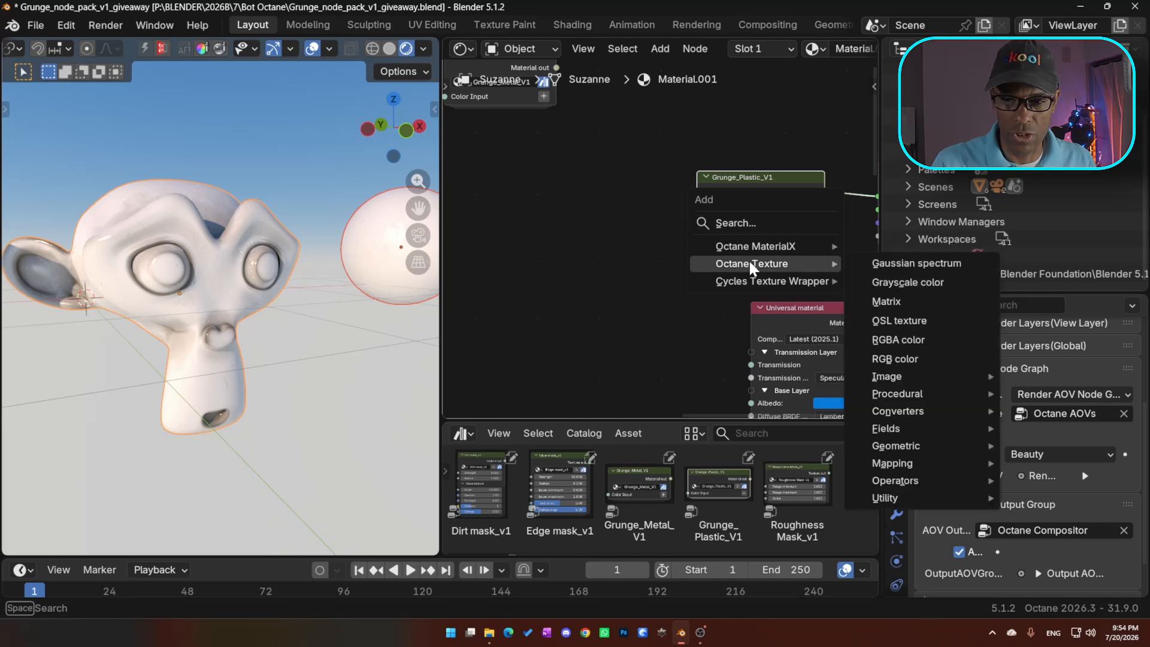
click(930, 359)
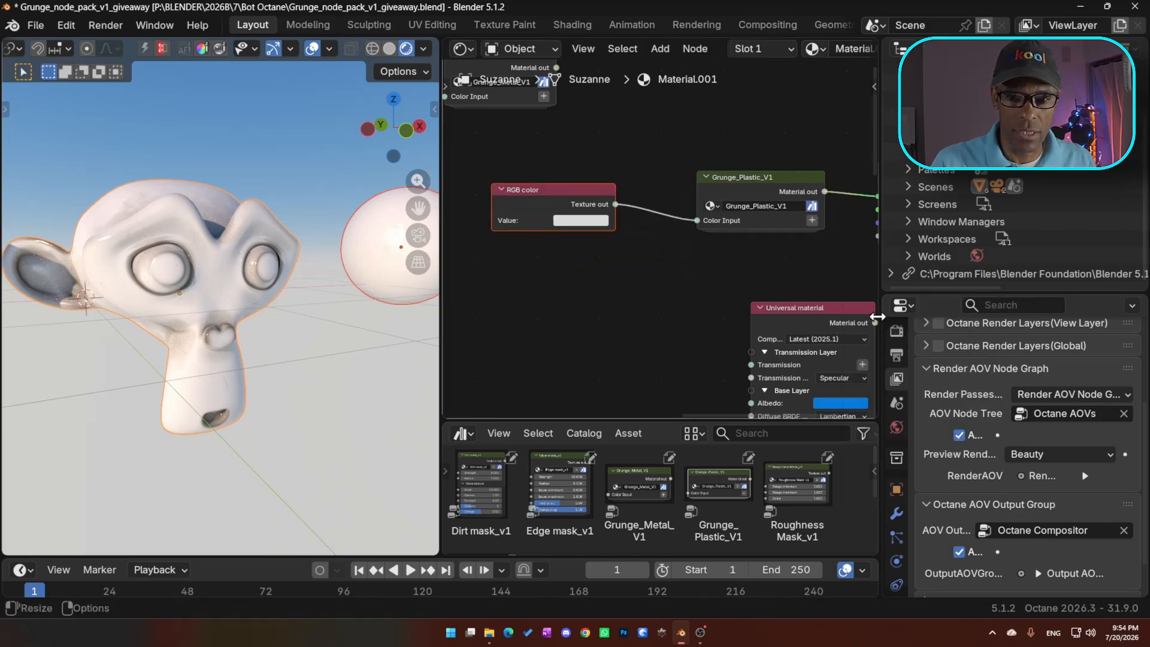
drag(576, 191, 624, 194)
click(623, 226)
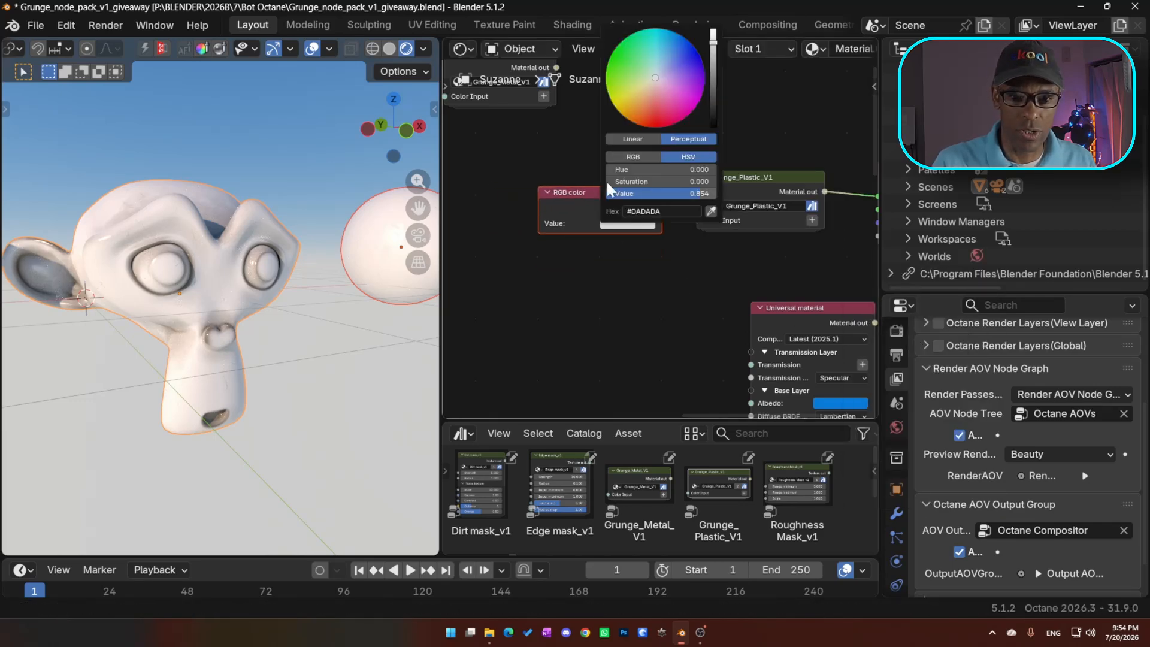
drag(665, 106, 626, 115)
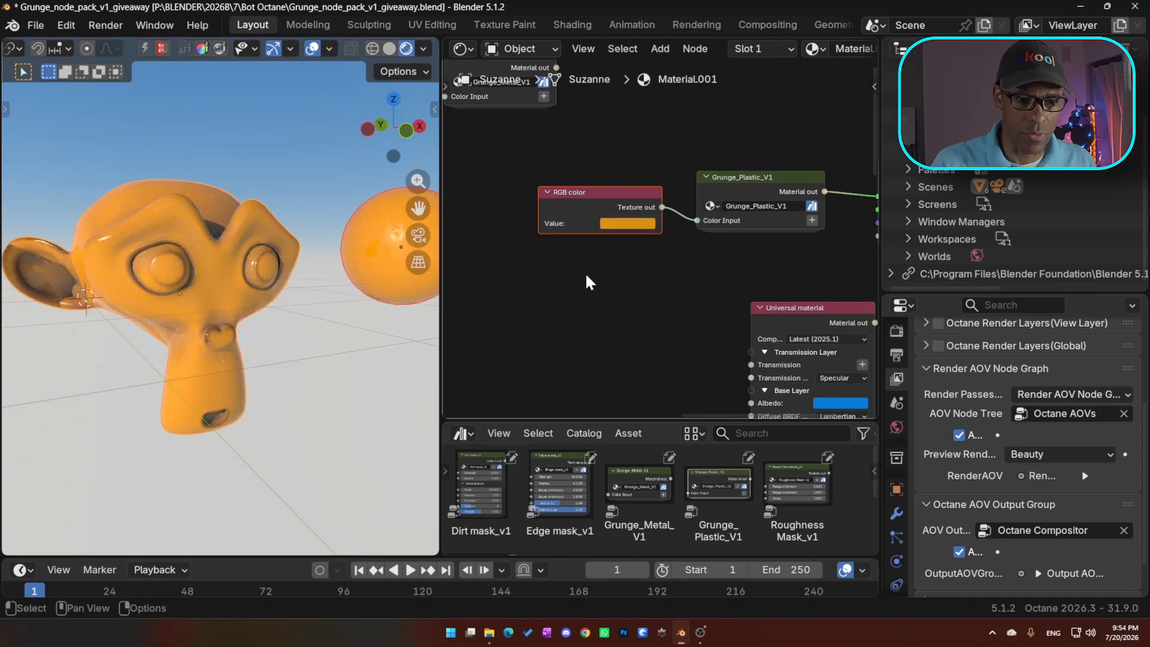
Inspect the orange grunge plastic on the monkey head from several angles and on the sphere
middle_drag(267, 254, 239, 334)
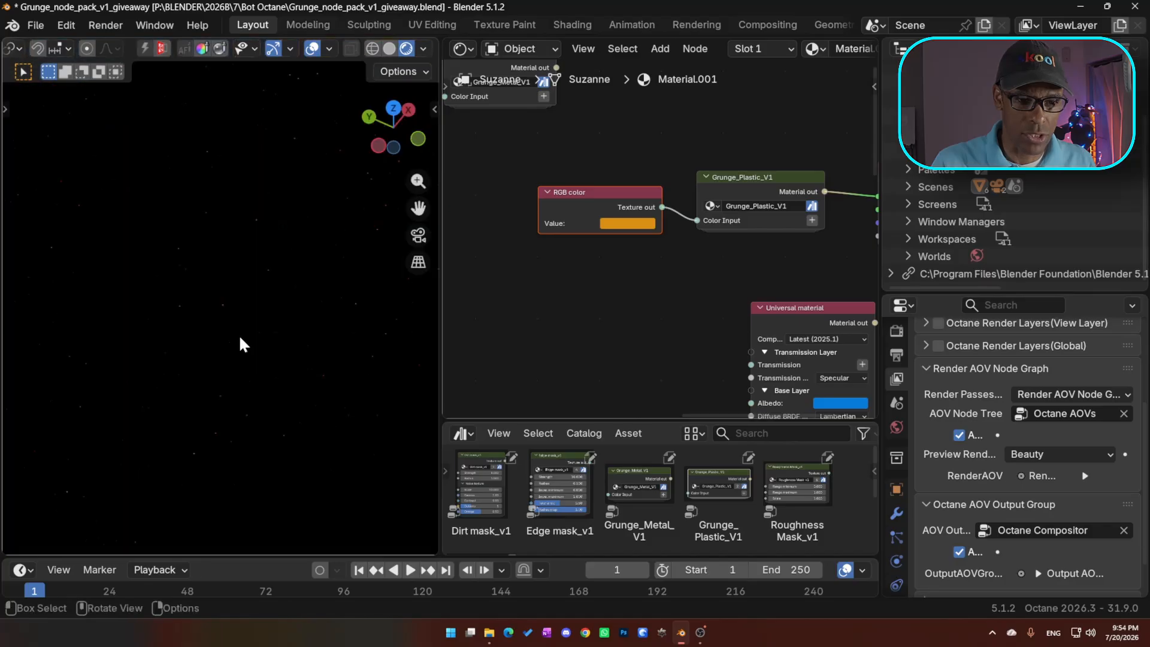
middle_drag(165, 294, 189, 257)
scroll(175, 287, down, 4)
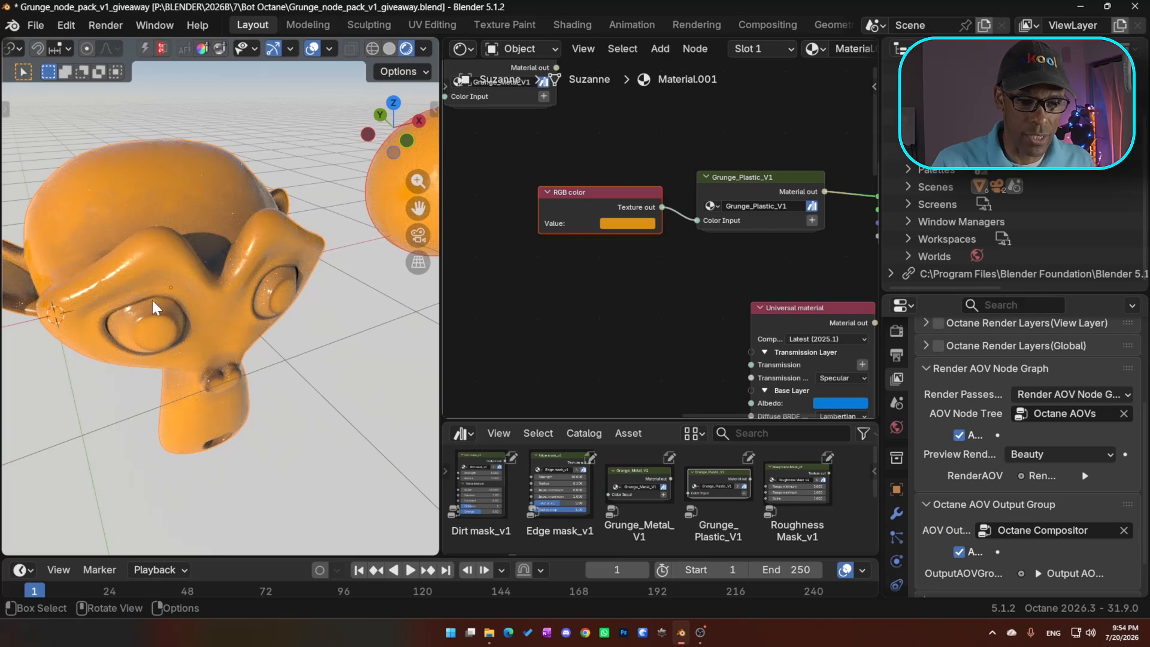
middle_drag(152, 298, 195, 243)
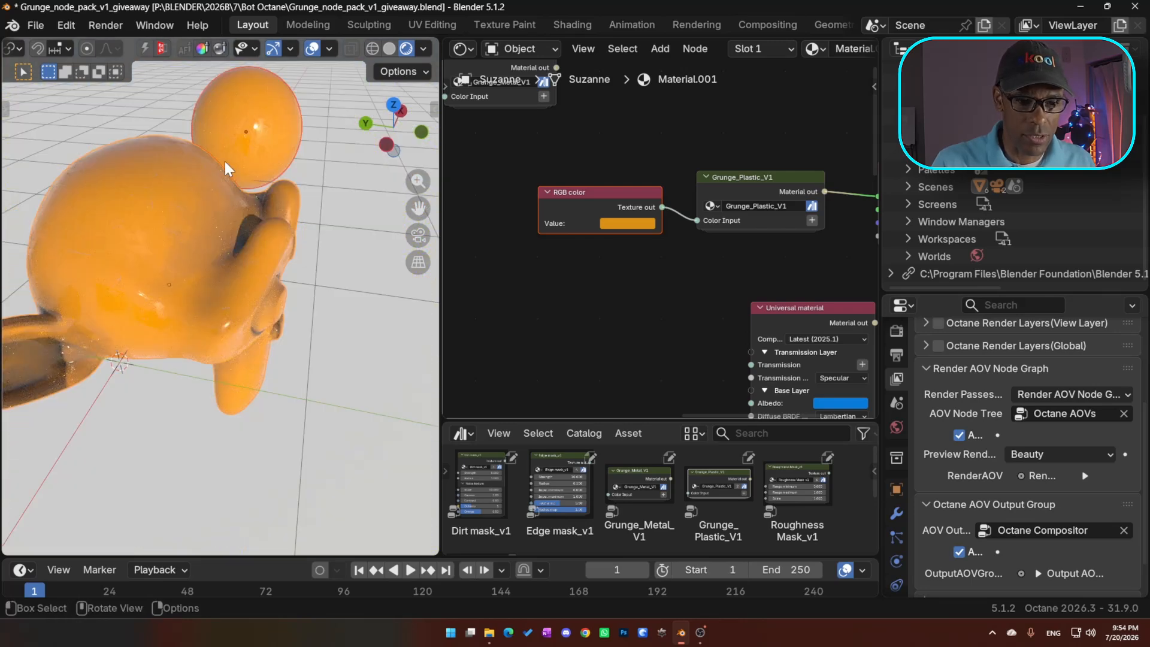
middle_drag(148, 290, 182, 355)
scroll(211, 329, down, 4)
click(200, 339)
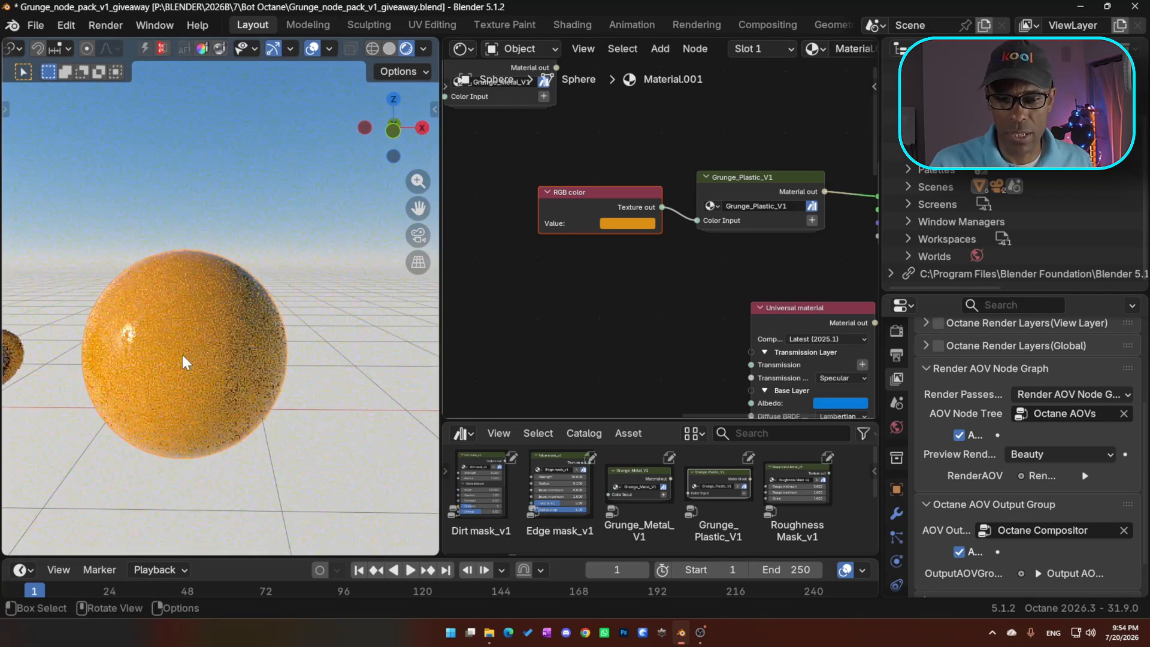
Cut the links from RGB color to Grunge_Plastic_V1 and on to the Material Output, and move the plastic group away
middle_drag(649, 251, 578, 285)
click(551, 234)
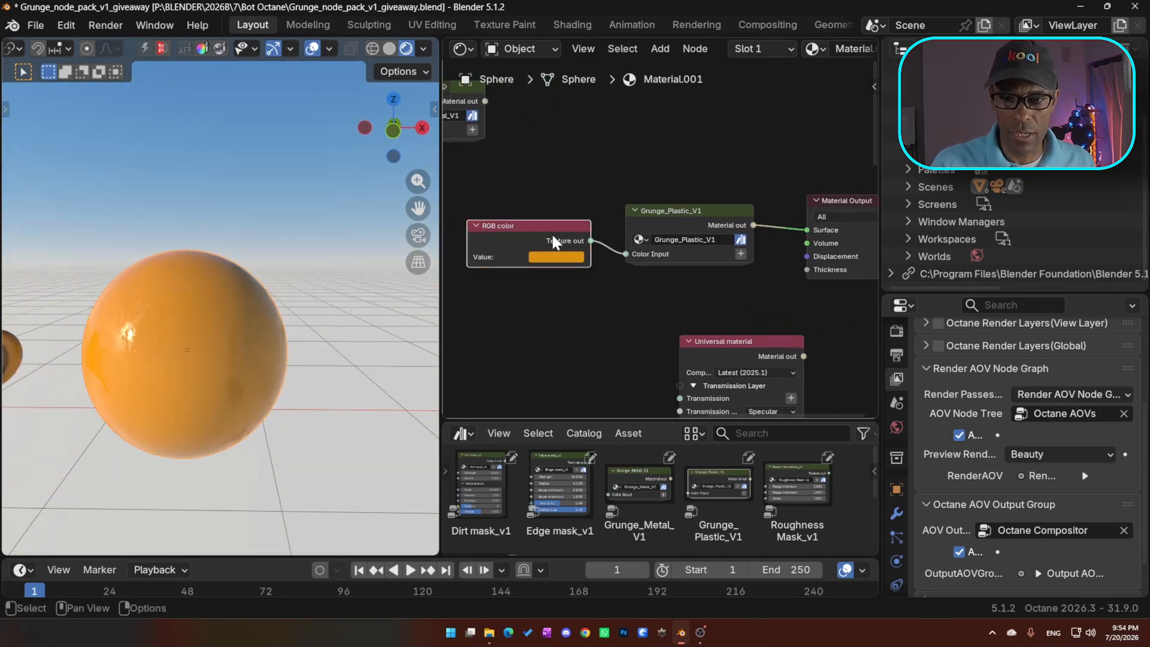
ctrl+right_drag(617, 232, 607, 264)
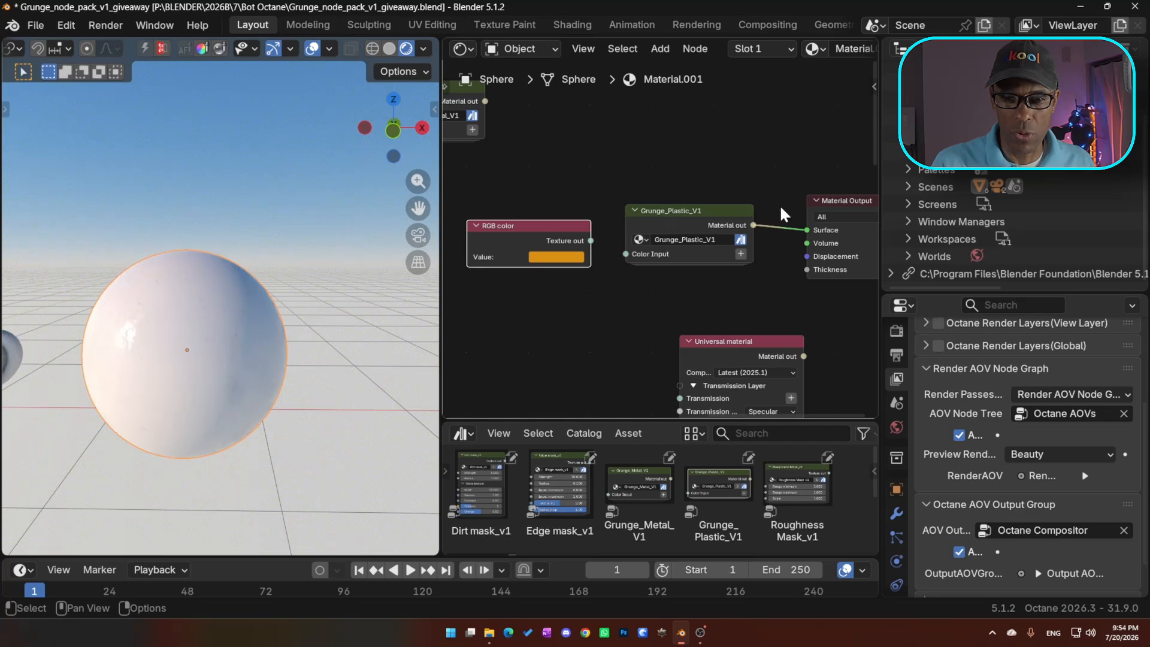
ctrl+right_drag(786, 190, 750, 261)
click(684, 224)
drag(684, 224, 616, 105)
middle_drag(636, 181, 692, 286)
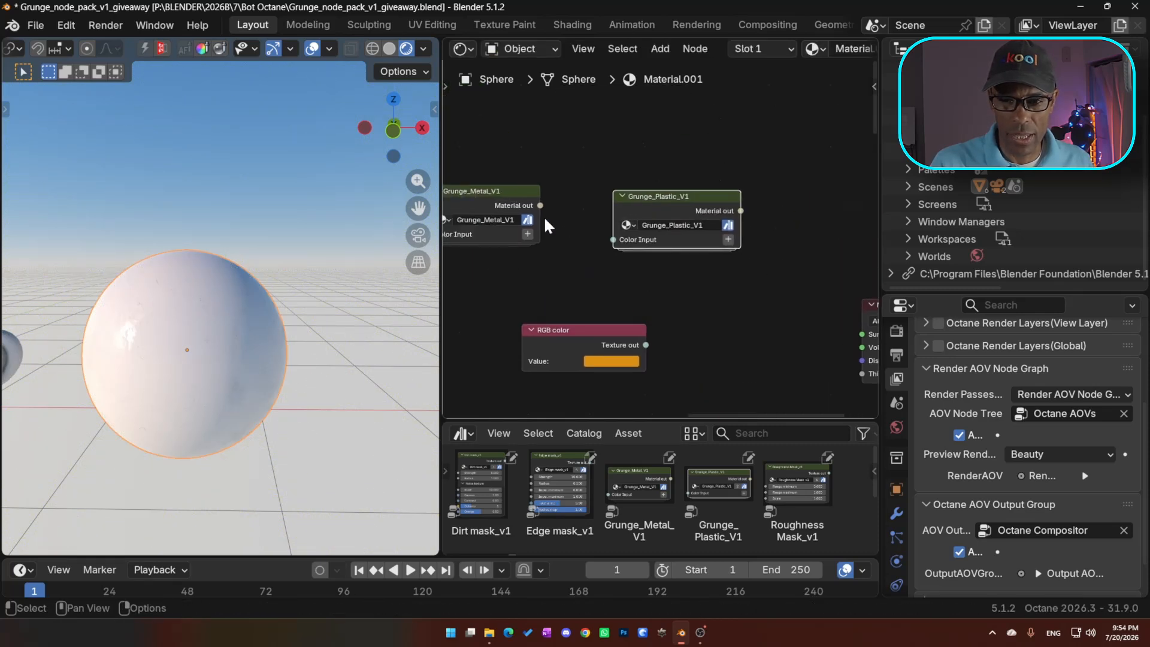
Connect Grunge_Metal_V1 to the Material Output's Surface and feed the orange RGB color node into its Color Input
drag(526, 197, 853, 332)
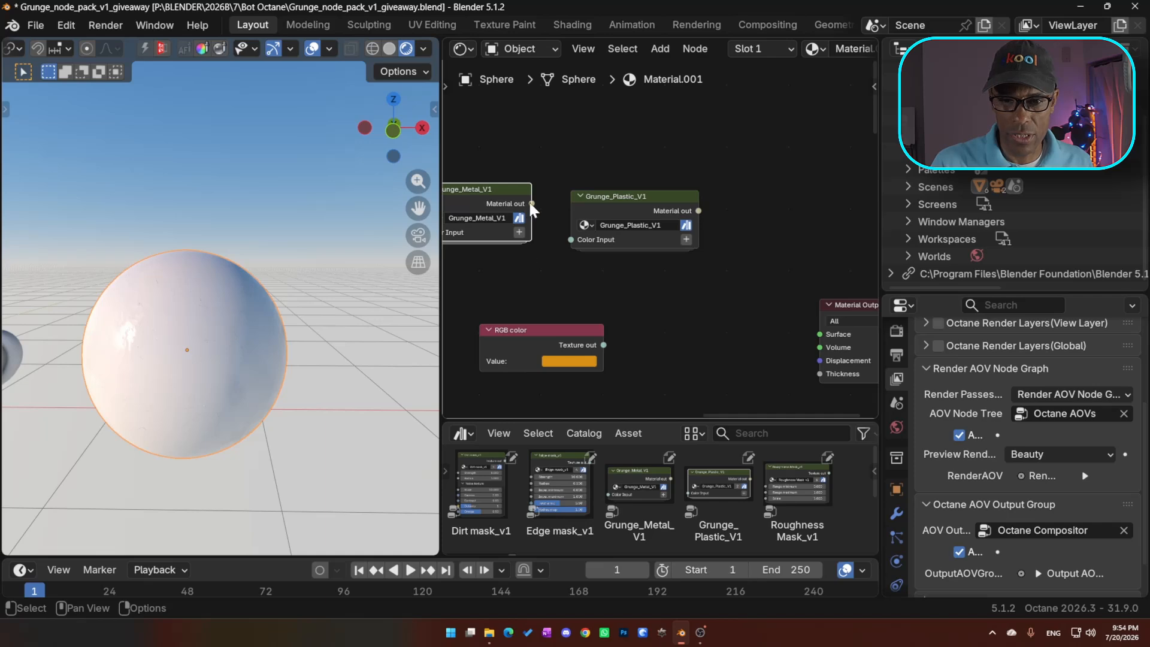
drag(531, 204, 791, 324)
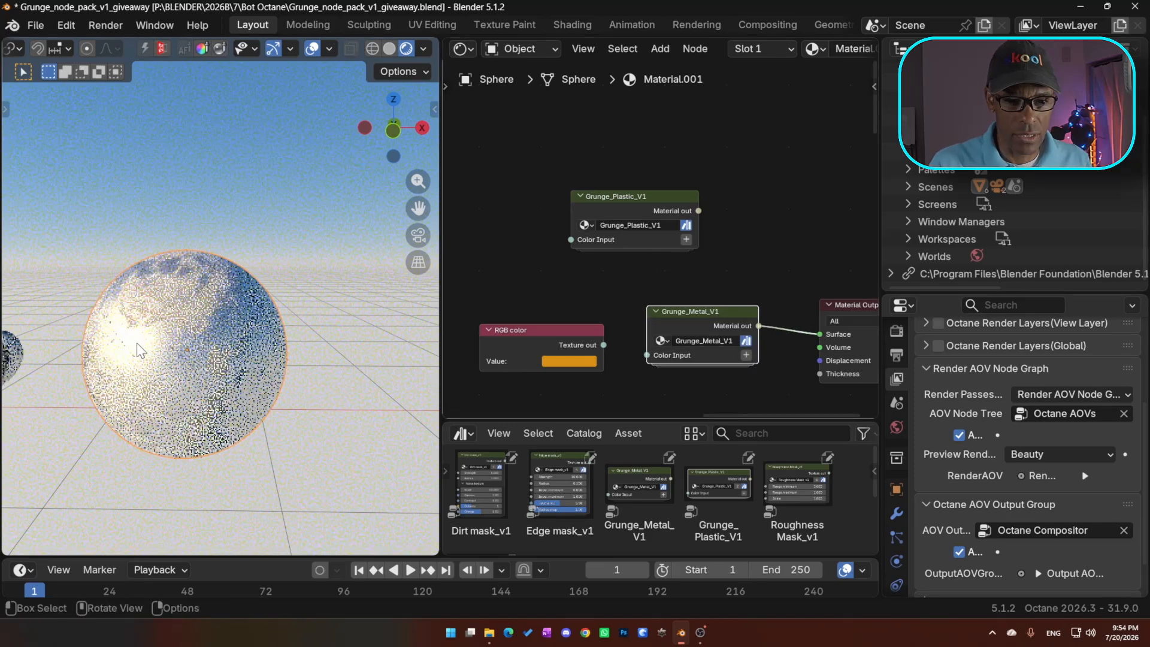
middle_drag(138, 343, 393, 332)
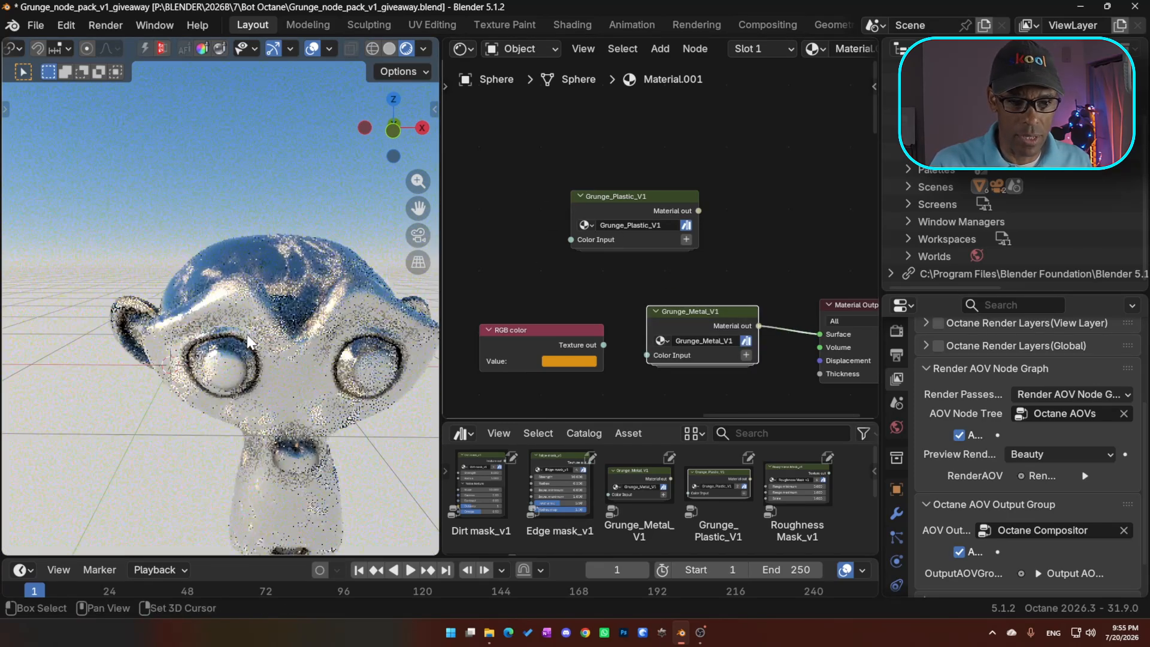
mouse_move(227, 340)
middle_down()
mouse_move(182, 362)
mouse_move(211, 335)
middle_up()
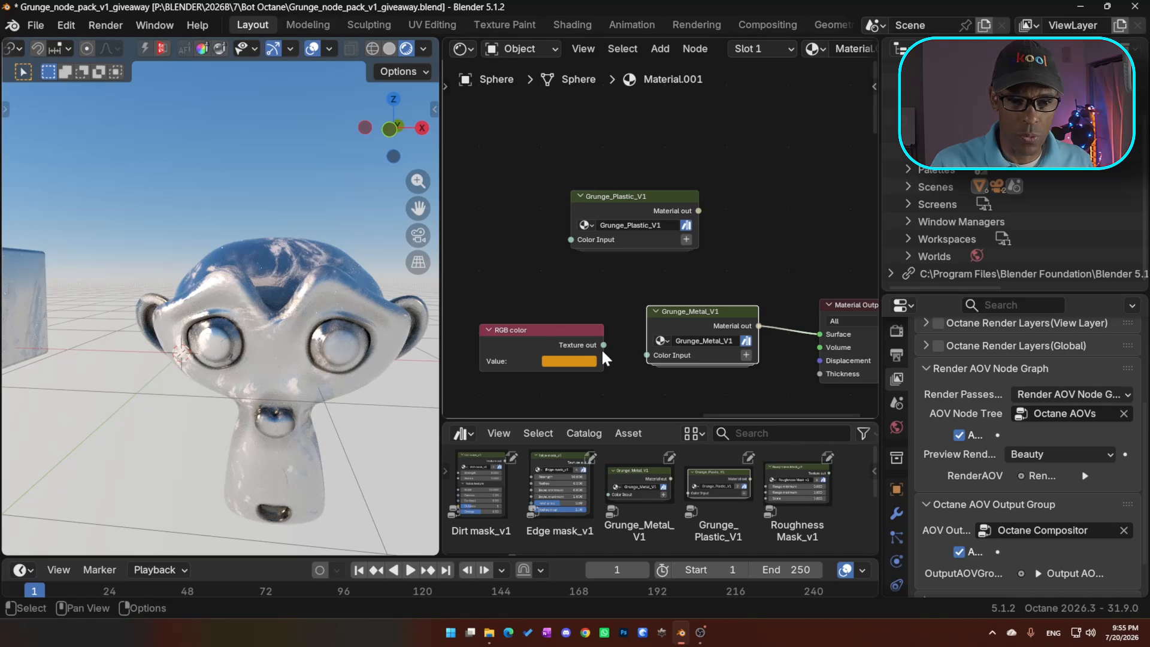
drag(604, 345, 647, 355)
middle_drag(305, 355, 419, 324)
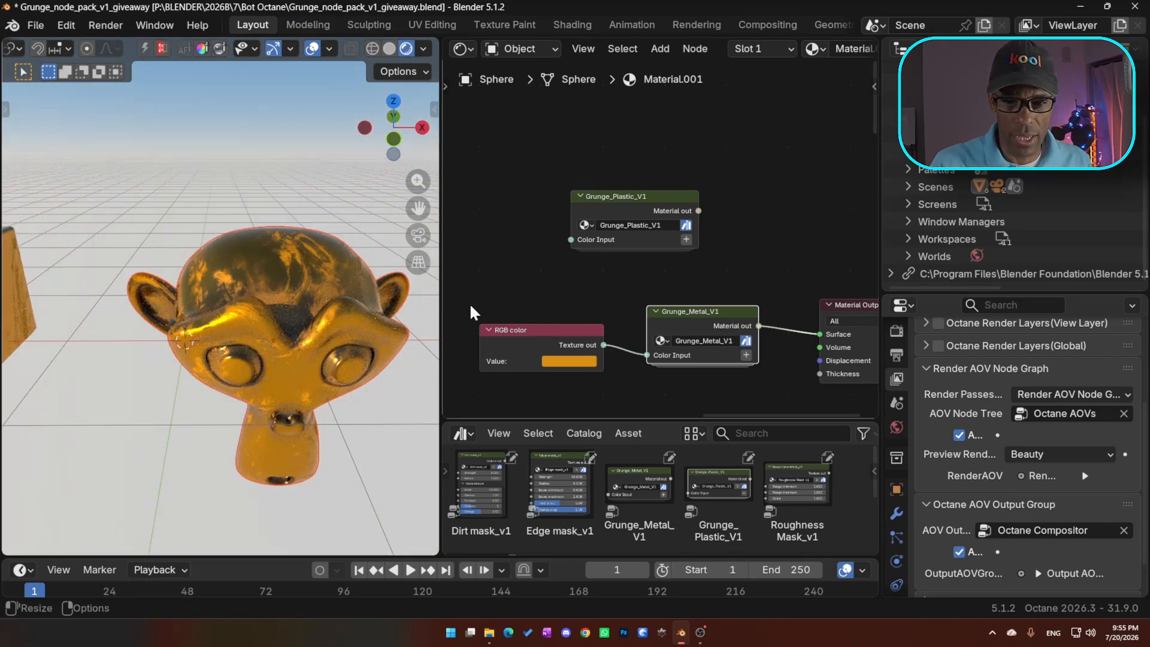
Disconnect Grunge_Metal_V1 from the RGB color node and the Material Output, and move both grunge groups above the other nodes
ctrl+right_drag(625, 323, 613, 362)
click(577, 333)
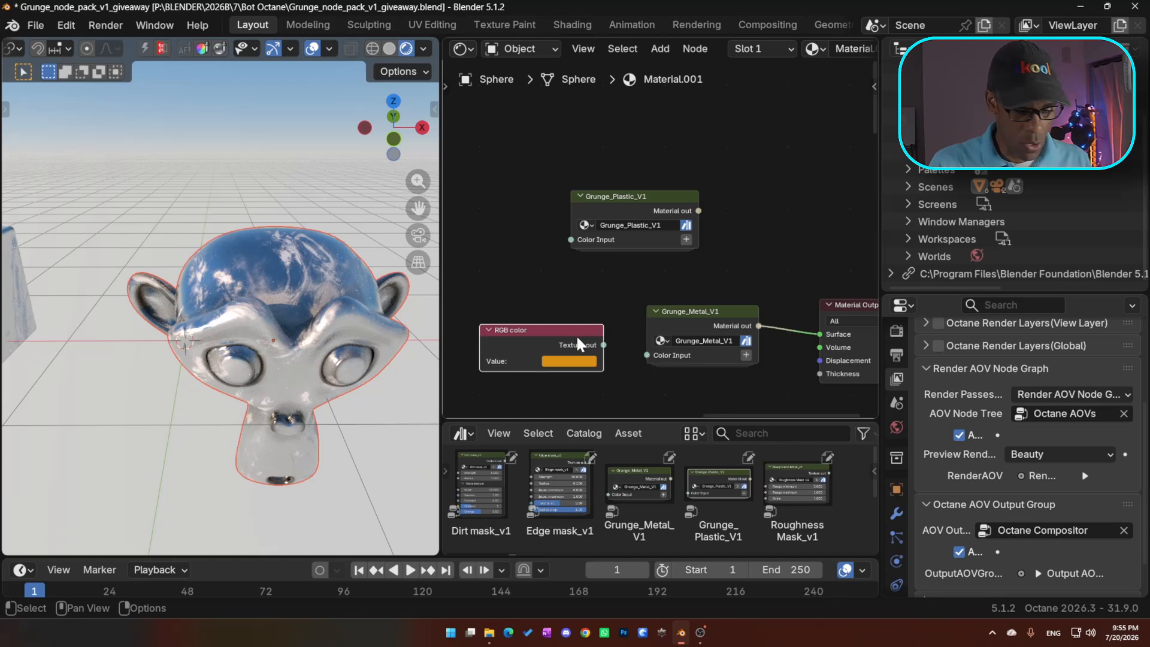
click(714, 315)
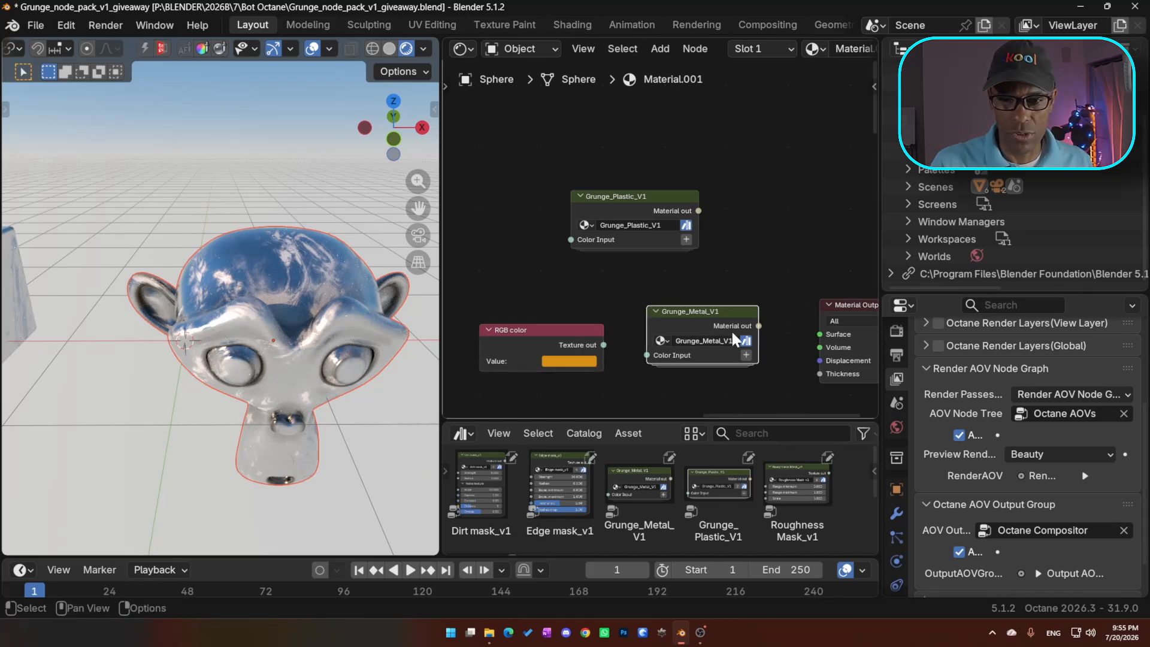
alt+drag(731, 330, 553, 245)
middle_drag(568, 253, 662, 193)
scroll(622, 281, down, 6)
drag(680, 192, 659, 125)
drag(620, 181, 593, 111)
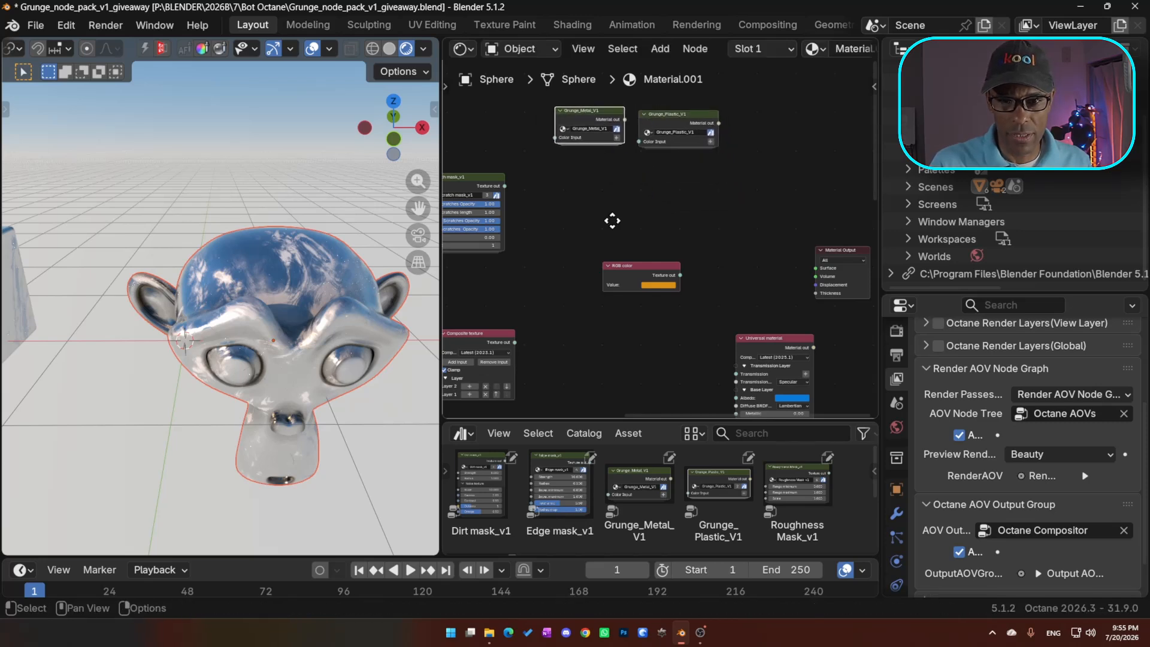
Feed the Universal material into the Material Output and connect Scratch mask_v1's Texture out to its Albedo, moving the RGB color node aside
middle_drag(611, 221, 604, 214)
drag(469, 158, 667, 178)
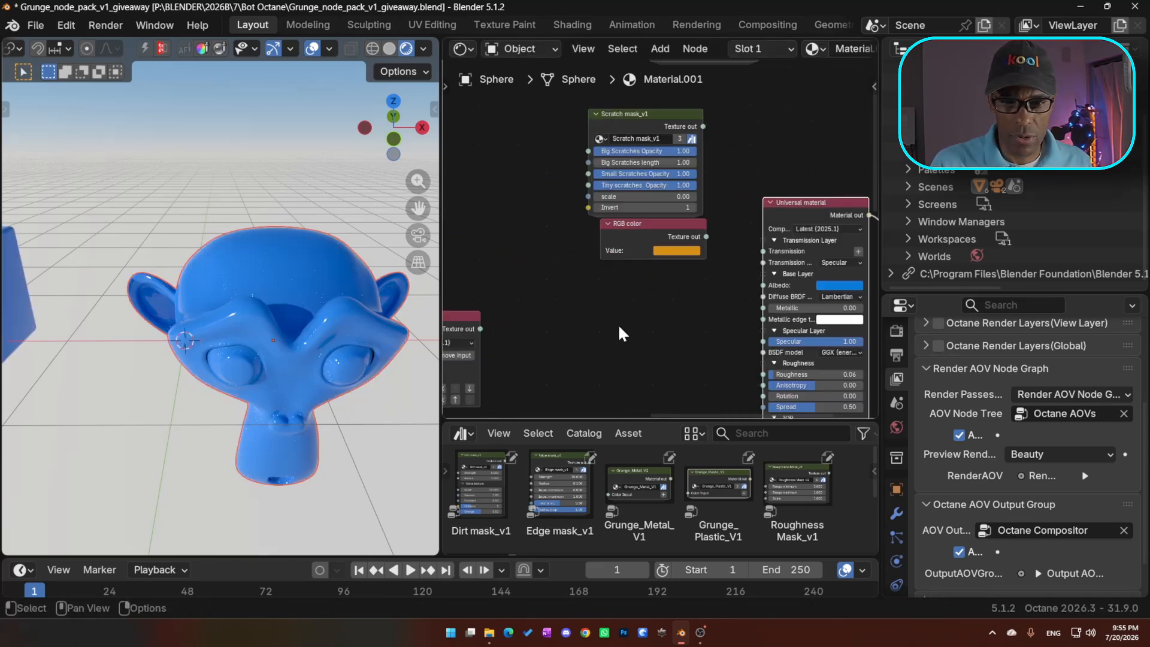
mouse_move(261, 309)
middle_down()
mouse_move(252, 286)
mouse_move(279, 308)
middle_up()
drag(604, 246, 455, 155)
drag(668, 129, 654, 236)
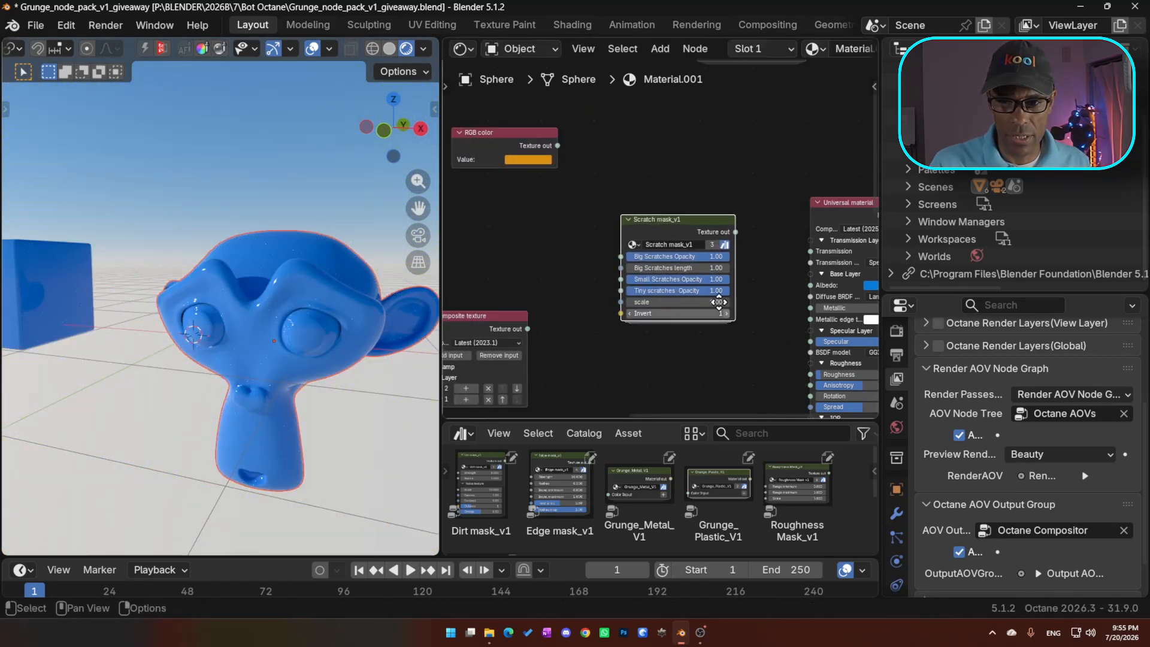
middle_drag(749, 300, 687, 286)
scroll(688, 287, up, 2)
drag(679, 211, 766, 274)
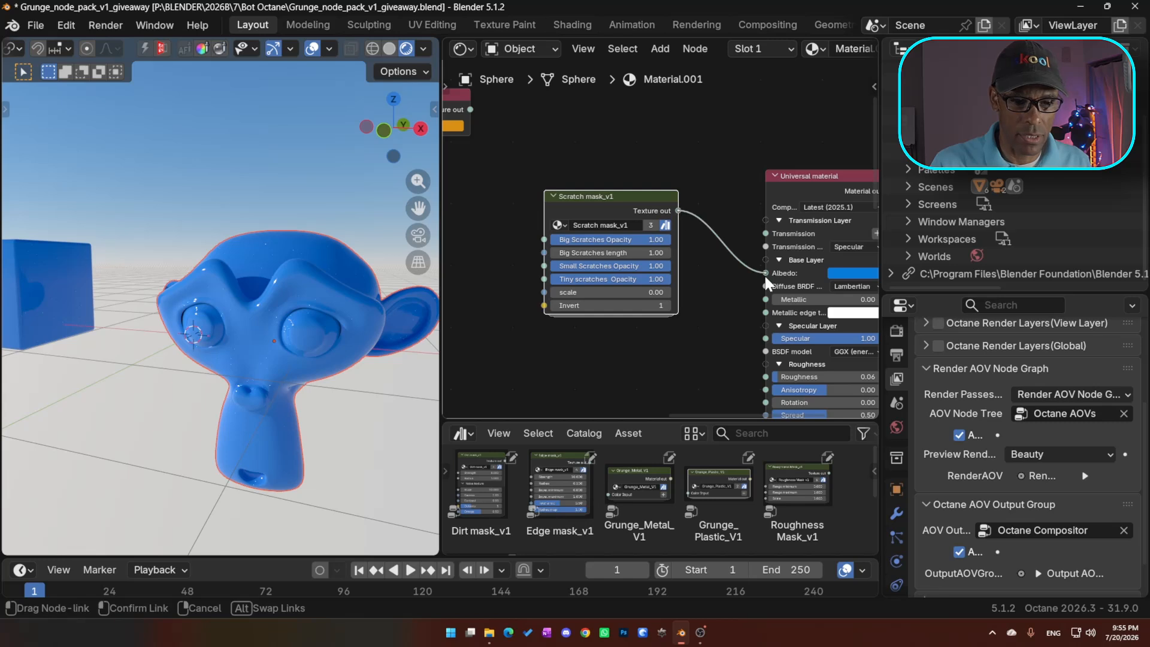
Set the scale of Scratch mask_v1 to 1 while viewing the monkey head up close
scroll(304, 372, up, 5)
middle_drag(303, 371, 274, 381)
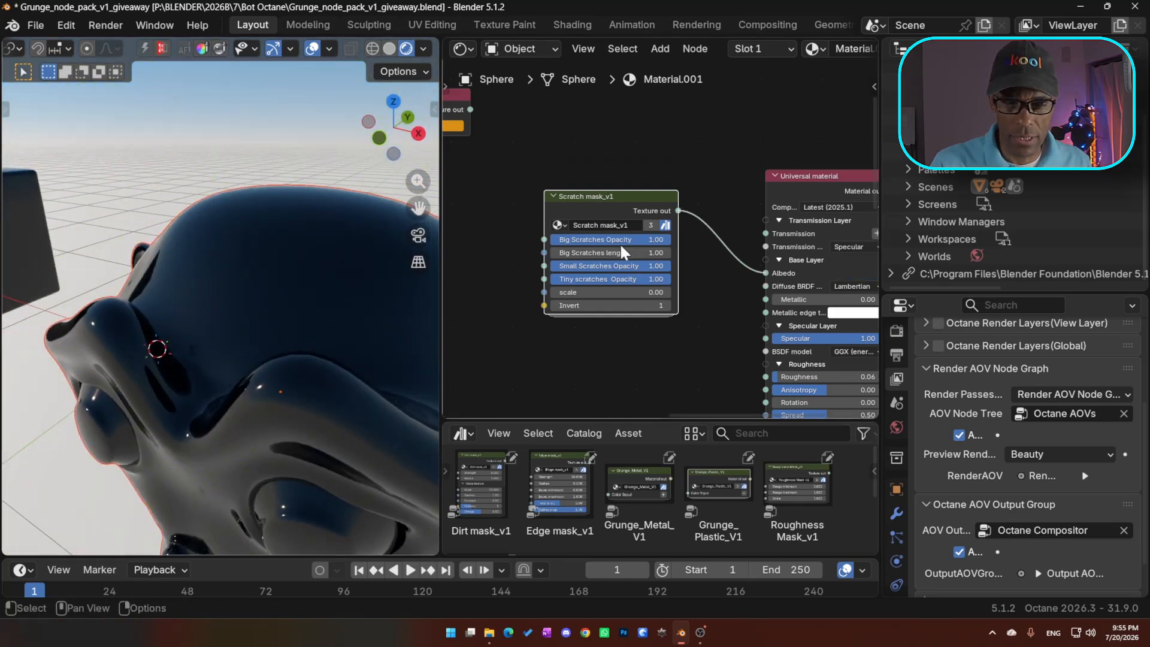
click(608, 289)
text(1)
key(Return)
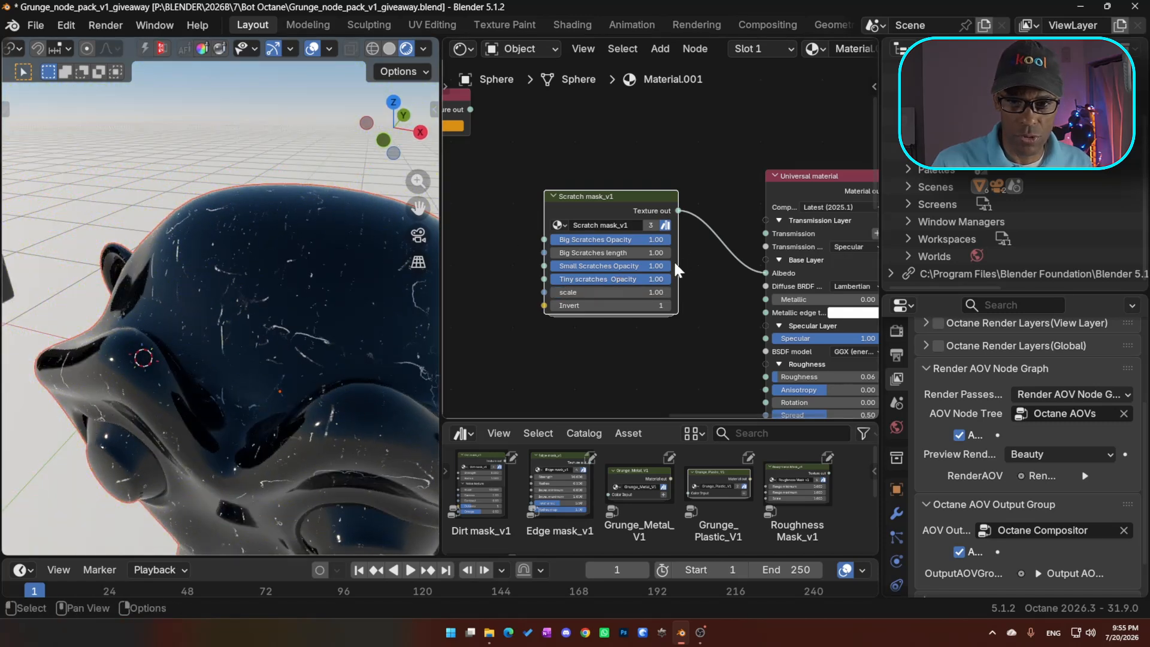
Isolate the big scratches by setting Small Scratches Opacity and Tiny scratches Opacity to 0 on Scratch mask_v1
drag(665, 266, 557, 266)
drag(633, 278, 558, 278)
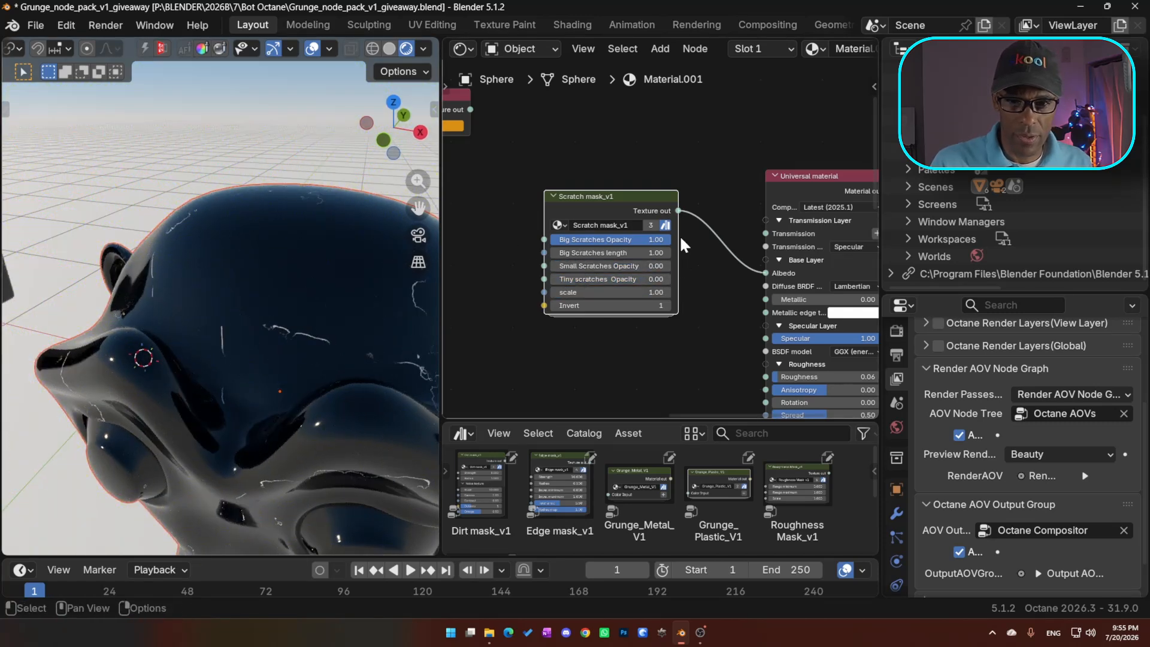
mouse_move(662, 240)
mouse_down()
mouse_move(550, 239)
mouse_move(670, 240)
mouse_up()
Lower the Big Scratches length of Scratch mask_v1 to 0.27 and check the shorter scratches on the monkey head
scroll(308, 357, down, 3)
mouse_move(251, 355)
middle_down()
mouse_move(221, 339)
mouse_move(246, 347)
mouse_move(236, 354)
middle_up()
scroll(236, 349, up, 4)
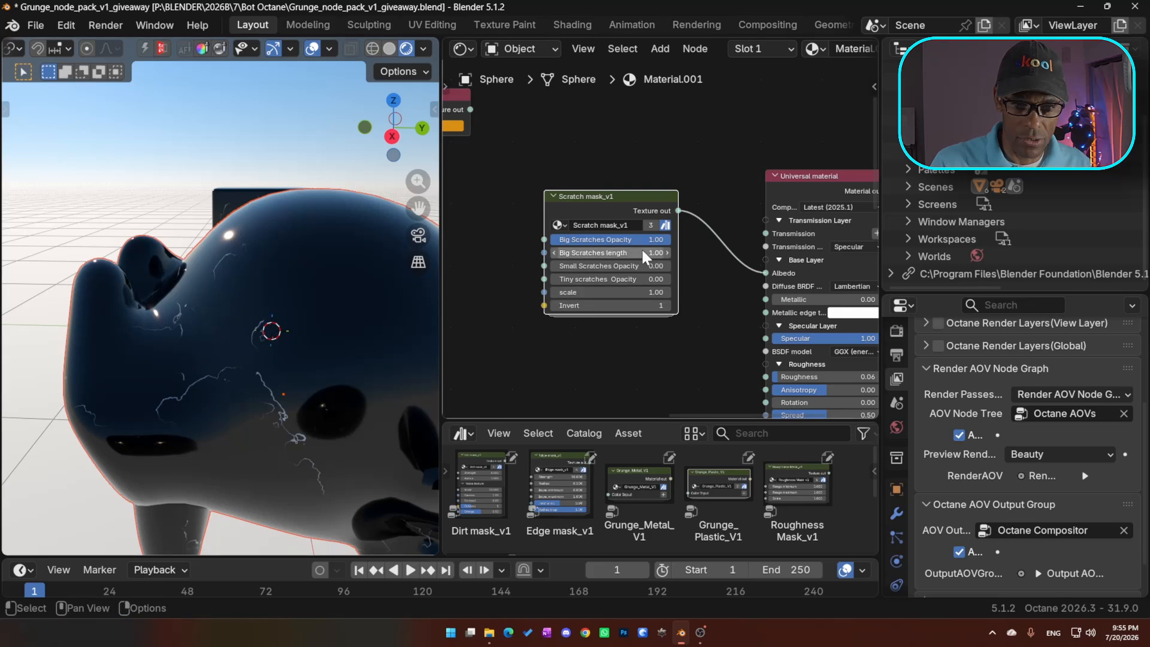
drag(642, 251, 636, 248)
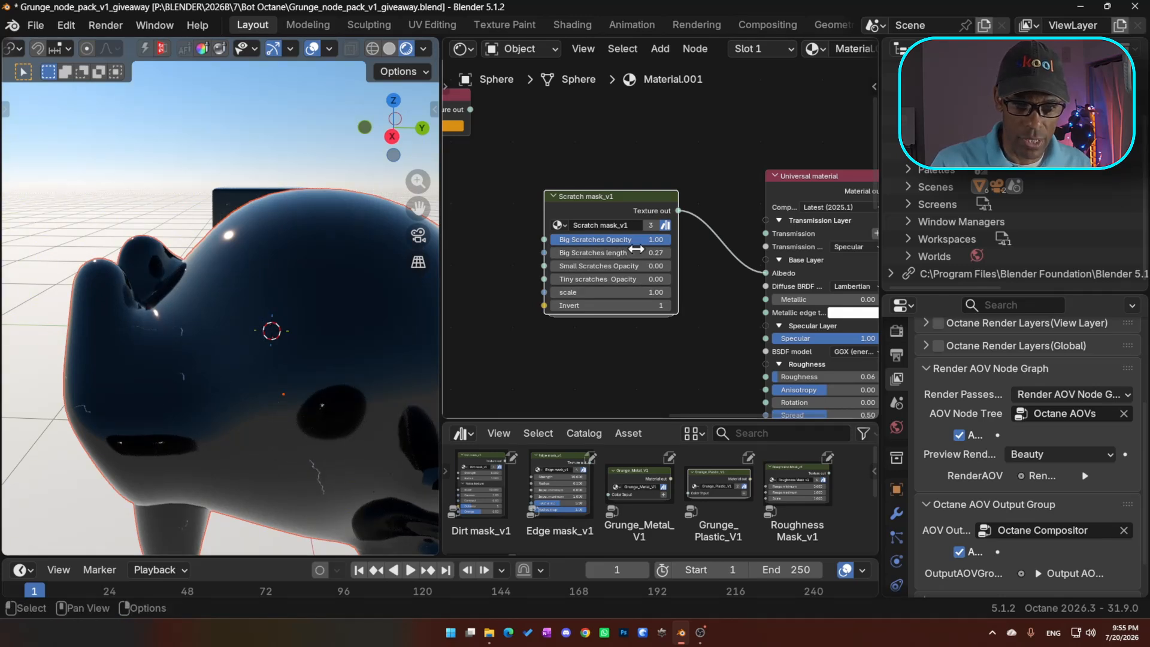
middle_drag(223, 364, 250, 357)
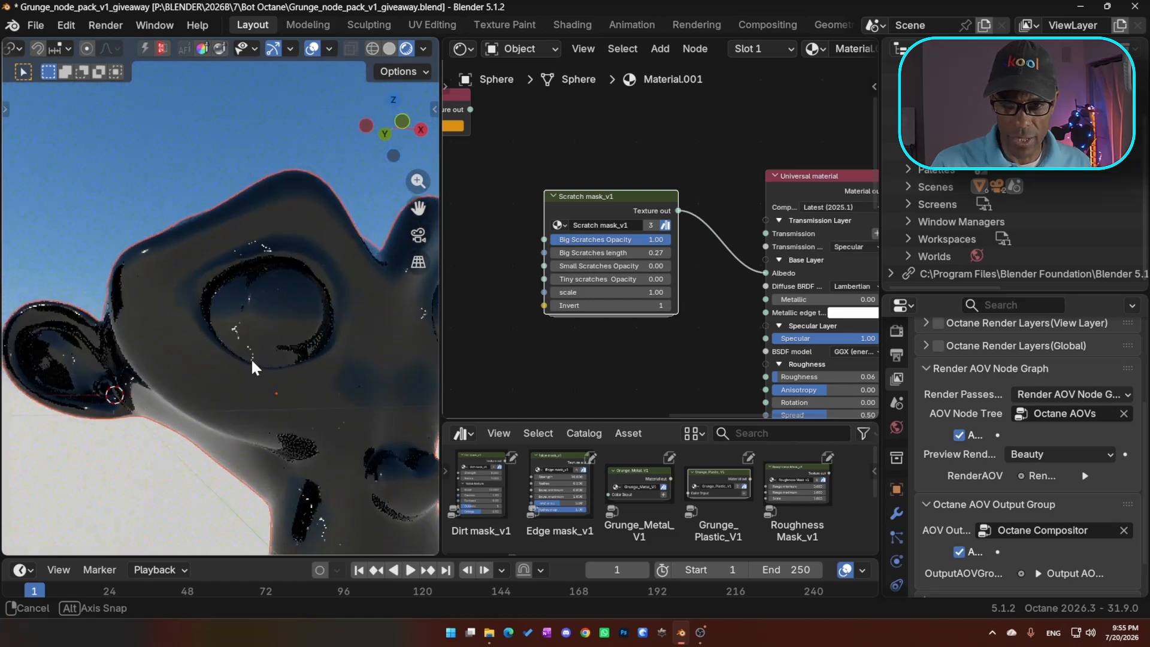
Connect Scratch mask_v1's Texture out to the Bump input of the Universal material as well
scroll(584, 297, down, 5)
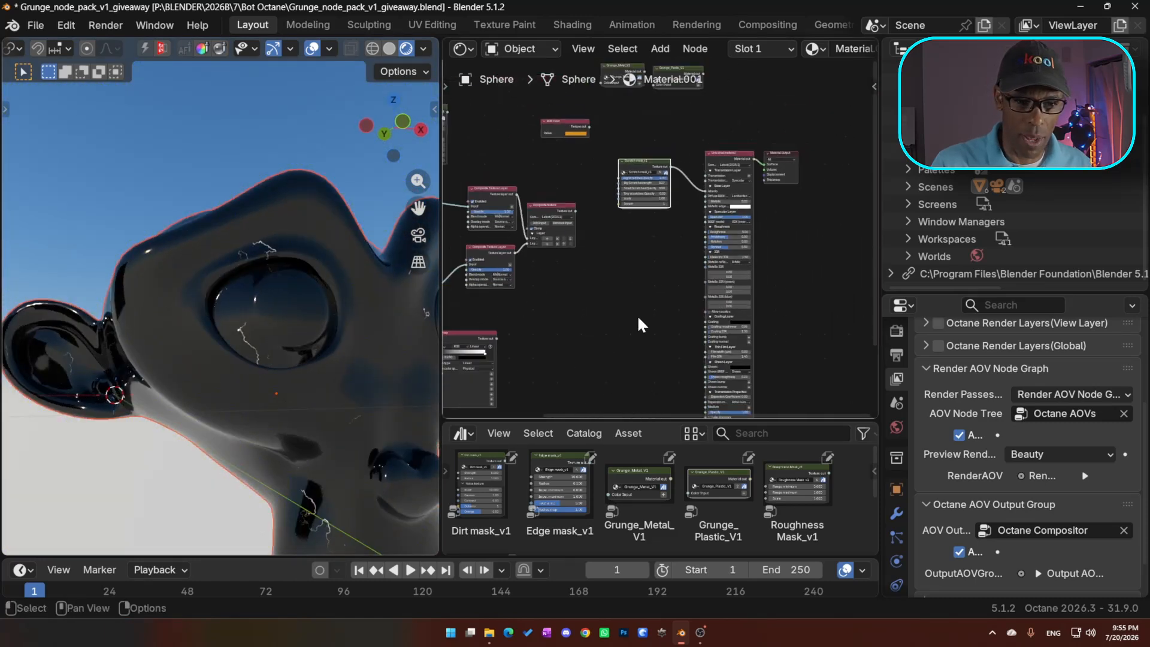
scroll(640, 324, down, 2)
middle_drag(354, 354, 218, 336)
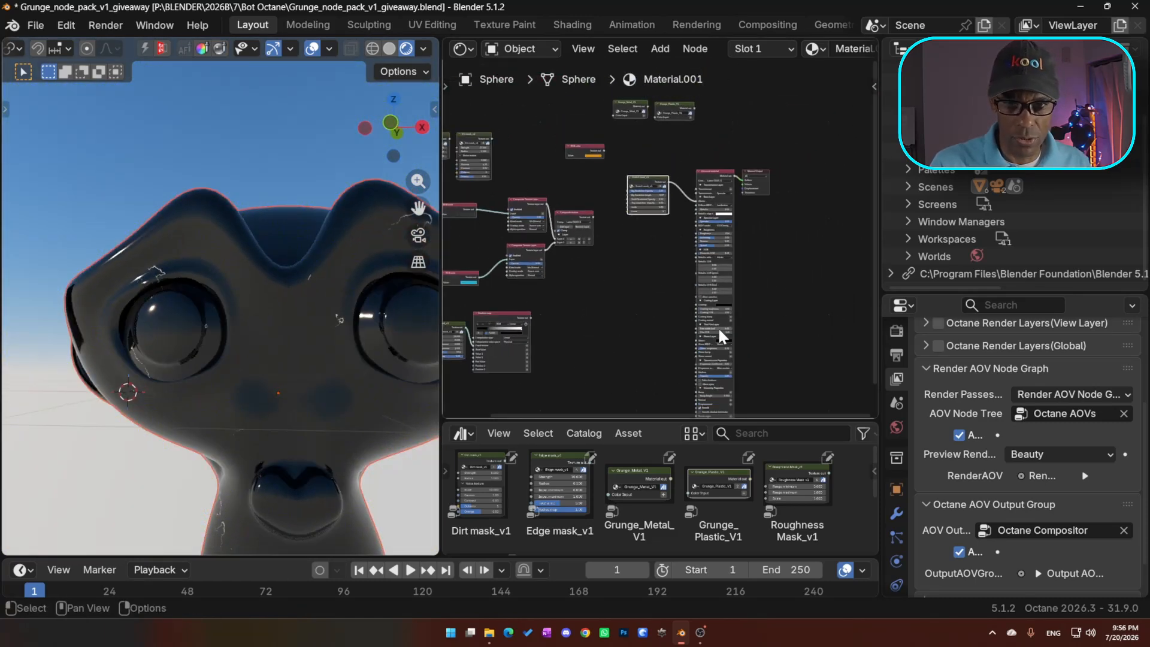
middle_drag(665, 341, 664, 244)
scroll(617, 306, up, 3)
middle_drag(586, 302, 565, 332)
scroll(676, 309, up, 2)
middle_drag(621, 281, 590, 345)
mouse_move(638, 115)
mouse_down()
mouse_move(595, 122)
mouse_move(625, 128)
mouse_up()
click(627, 544)
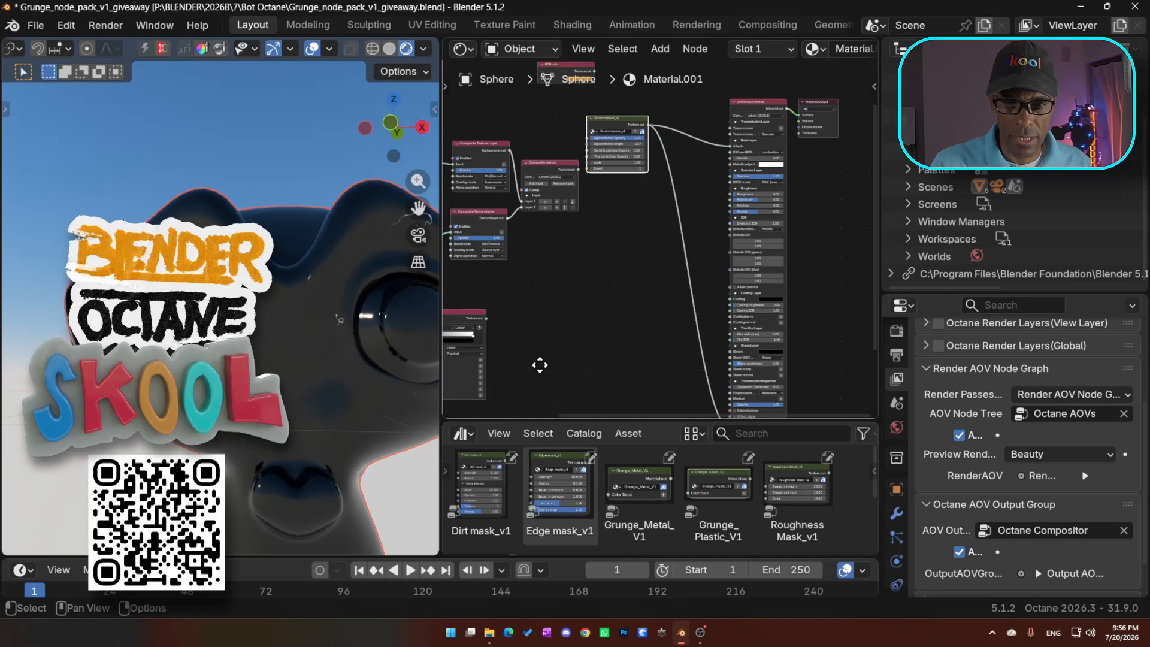
Insert an Invert texture node into the link feeding the Universal material's Bump and set the Bump height to 0.020
middle_drag(539, 365, 499, 260)
scroll(584, 295, up, 6)
middle_drag(613, 304, 528, 344)
scroll(566, 338, up, 3)
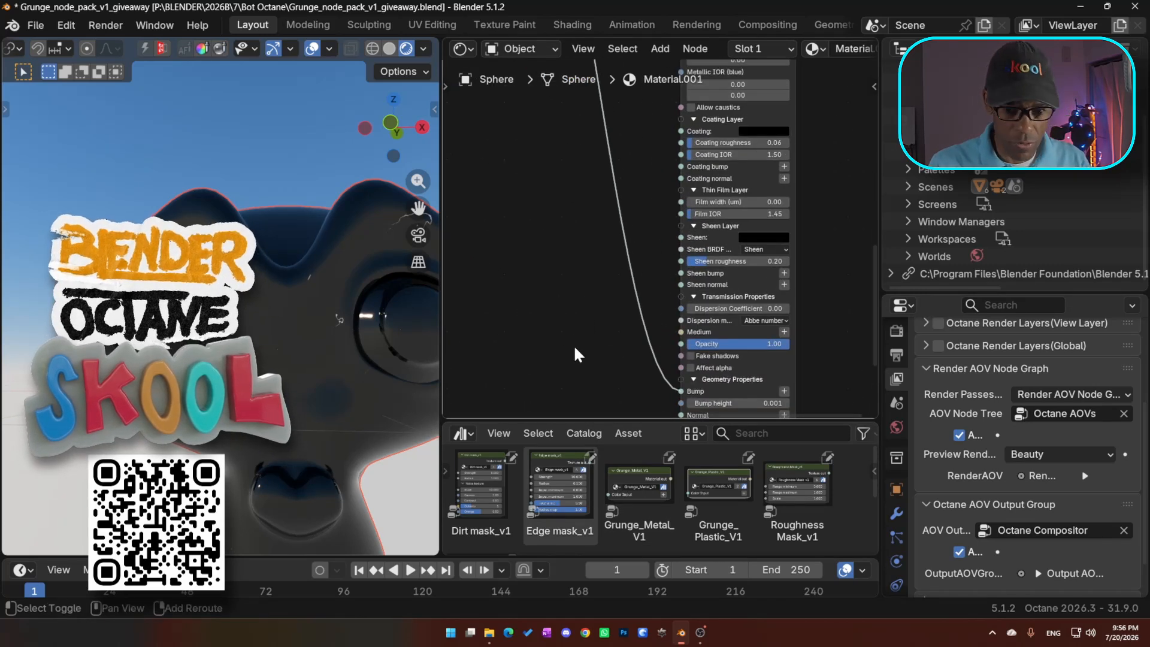
key(shift+a)
text(in)
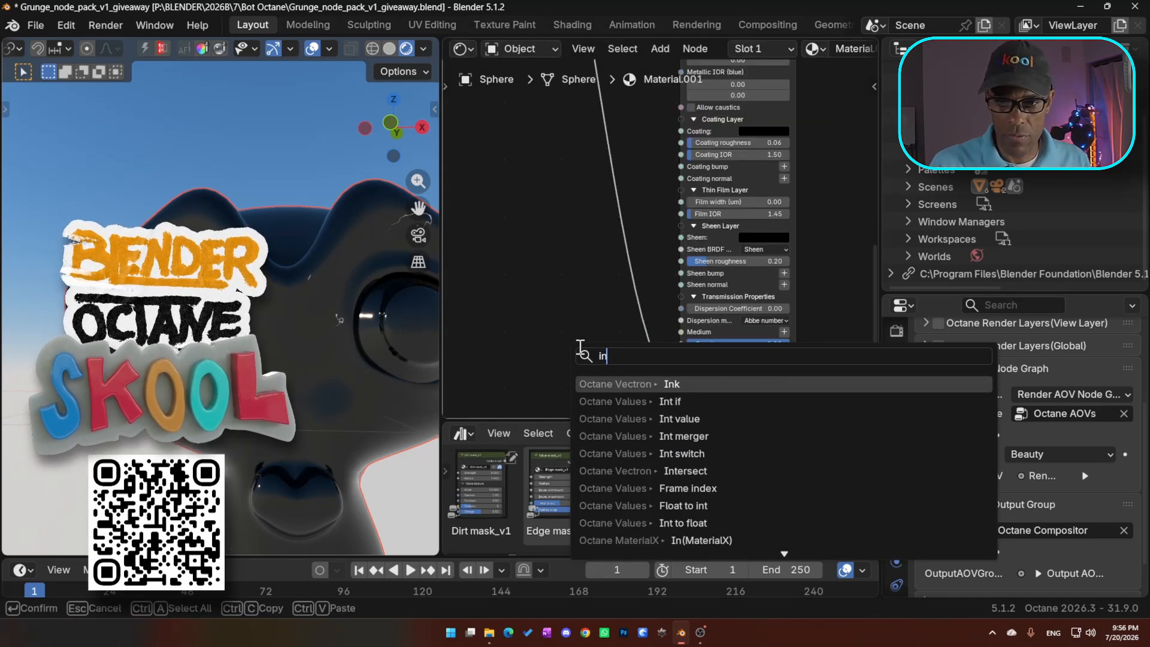
text(v)
click(688, 383)
scroll(614, 316, up, 2)
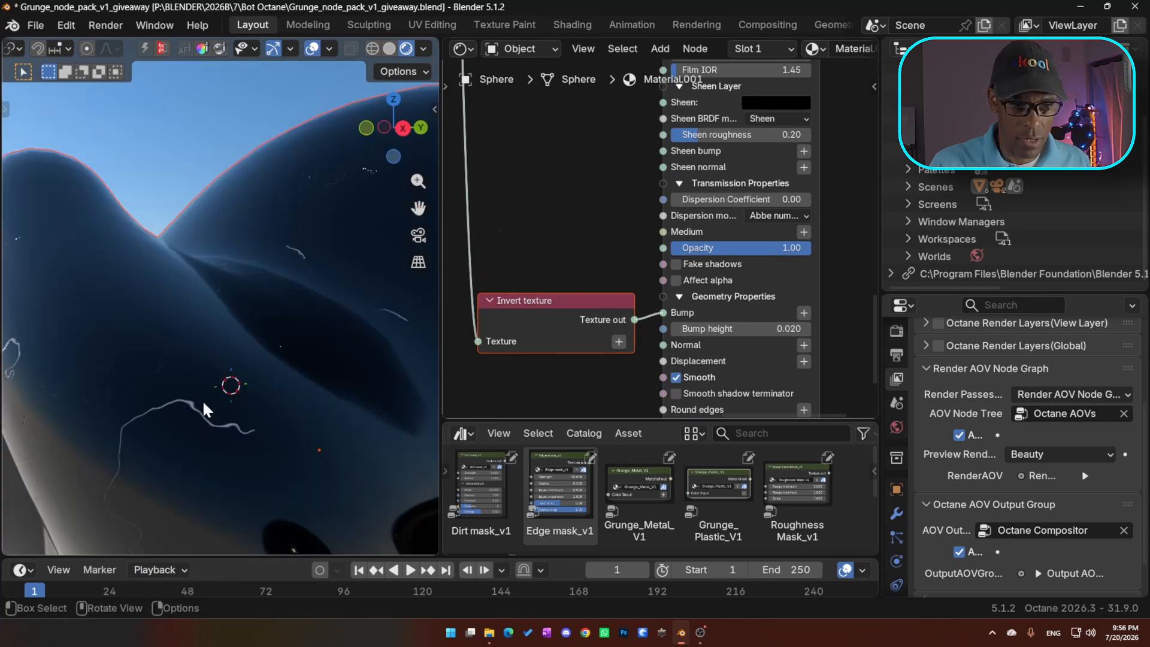
Raise Small Scratches Opacity and Tiny scratches Opacity of Scratch mask_v1 to 1 after checking the bumped big scratches
middle_drag(204, 402, 287, 365)
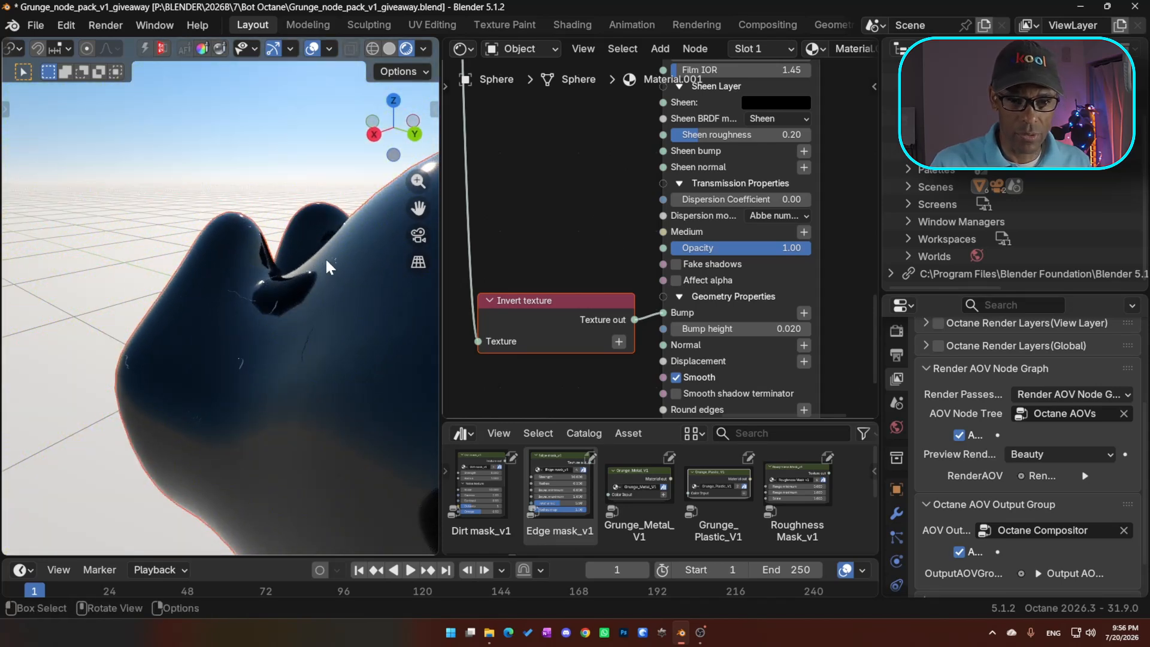
middle_drag(223, 334, 419, 328)
scroll(419, 329, up, 5)
middle_drag(588, 239, 591, 293)
scroll(551, 225, down, 2)
middle_drag(550, 221, 589, 322)
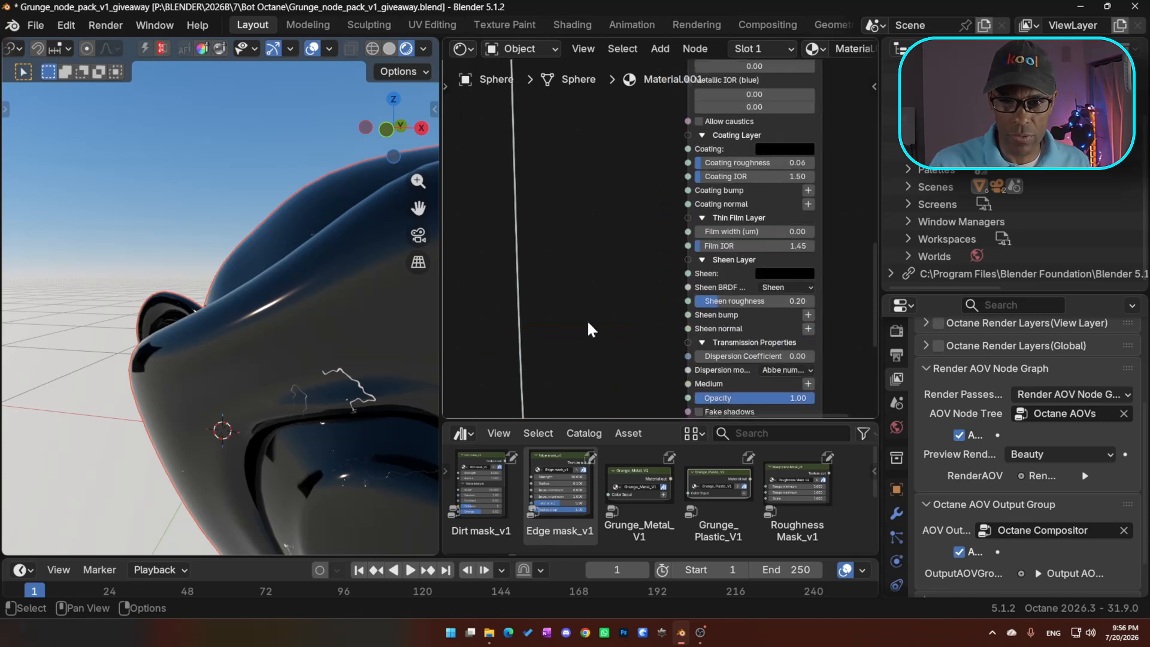
middle_drag(594, 135, 620, 327)
middle_drag(629, 90, 736, 262)
middle_drag(660, 276, 711, 276)
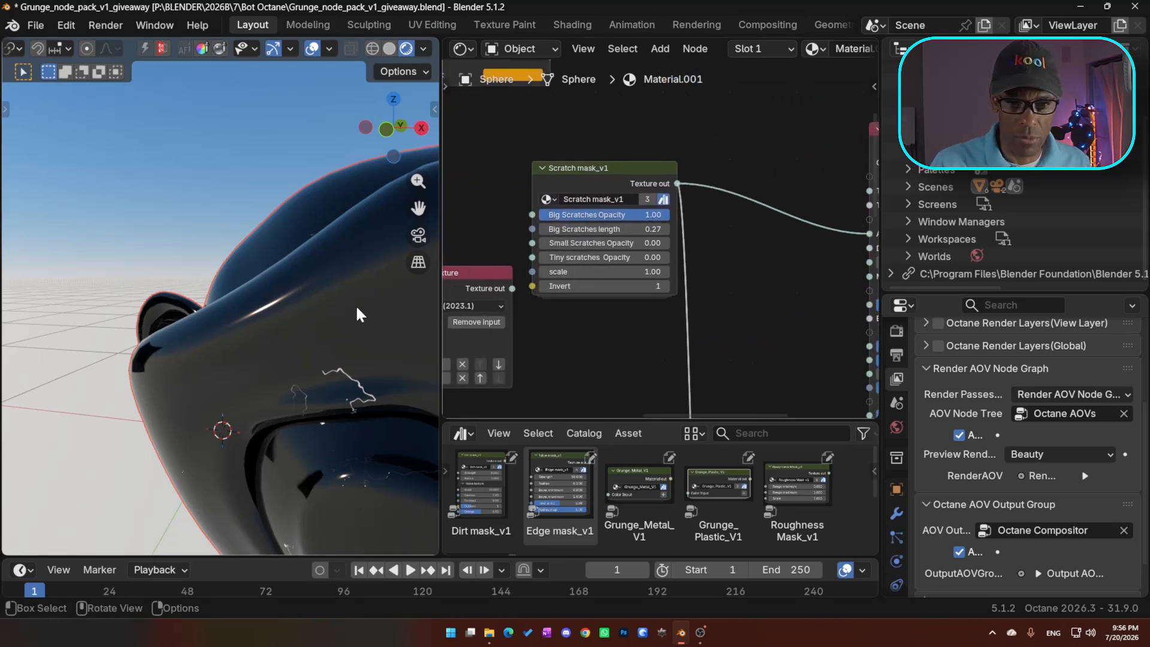
shift+middle_drag(355, 304, 331, 293)
scroll(330, 293, down, 5)
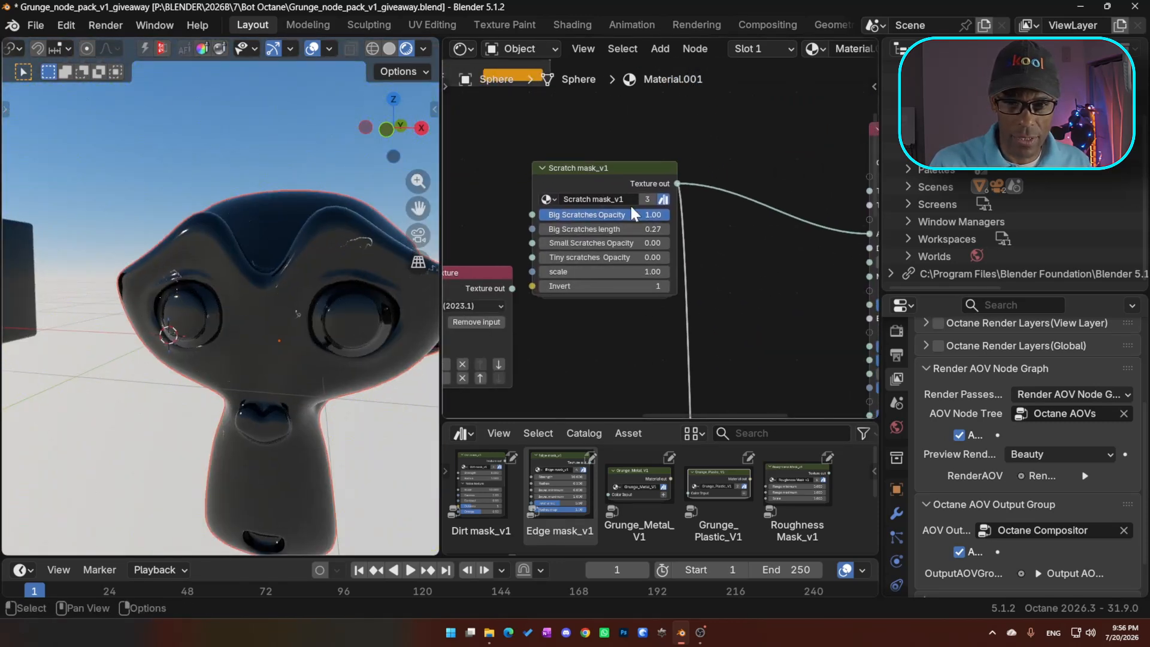
drag(583, 243, 668, 243)
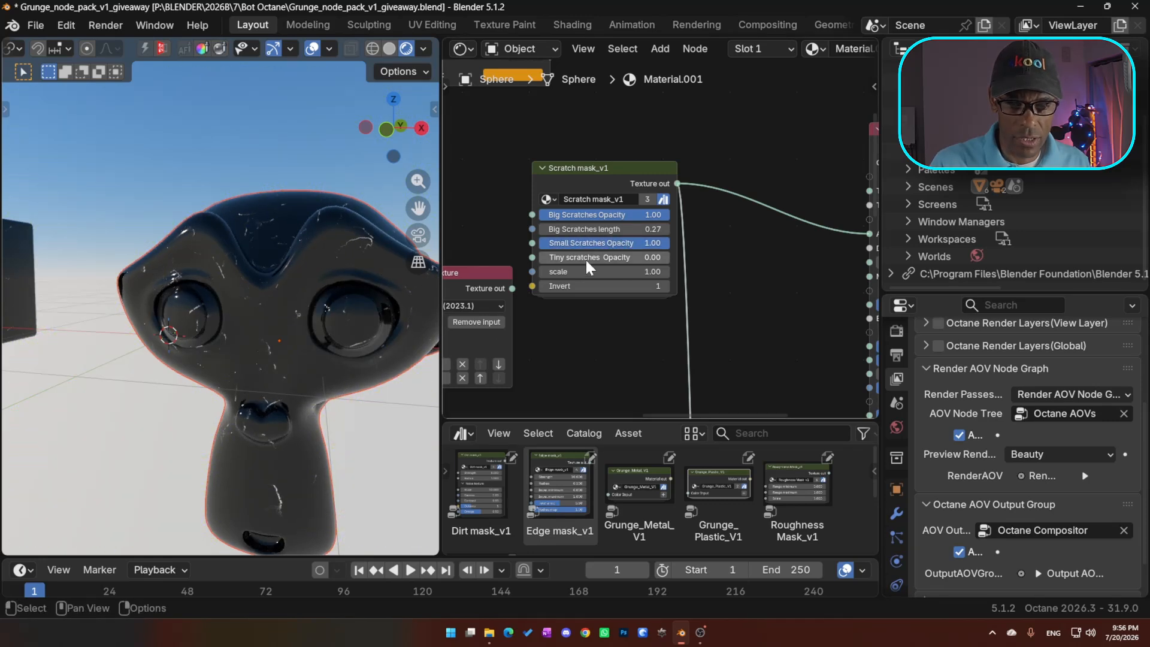
drag(584, 258, 658, 258)
Reduce the scale of Scratch mask_v1 to 0.24
mouse_move(296, 393)
ctrl+middle_down()
mouse_move(291, 360)
mouse_move(327, 359)
mouse_move(277, 372)
mouse_move(278, 384)
ctrl+middle_up()
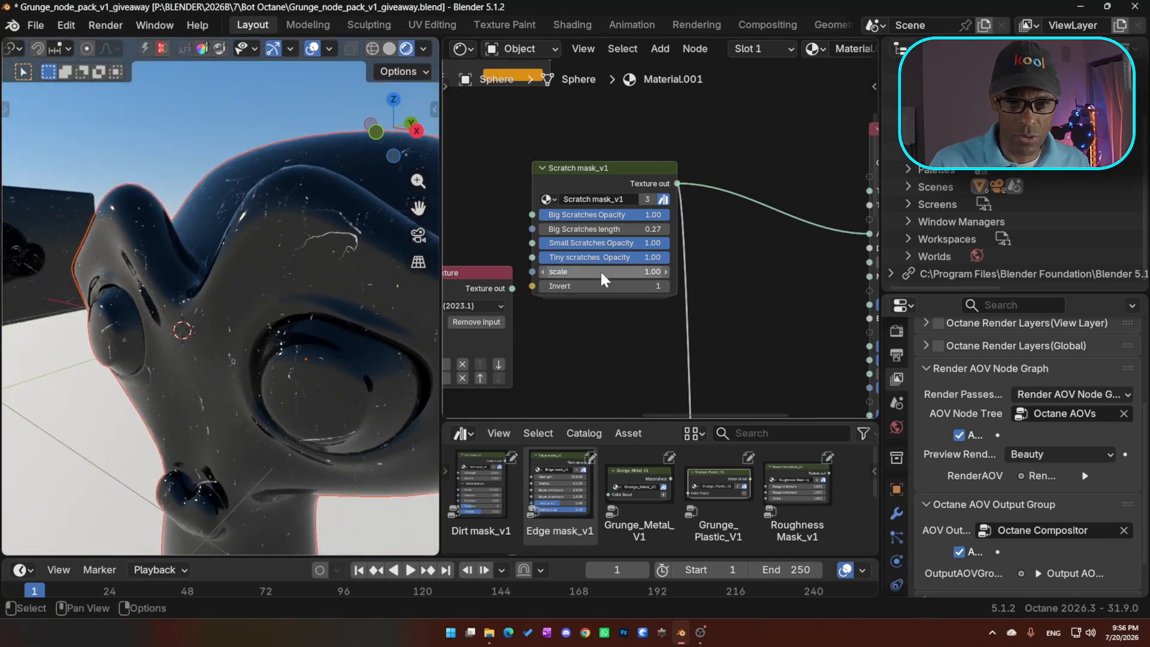
drag(602, 274, 569, 273)
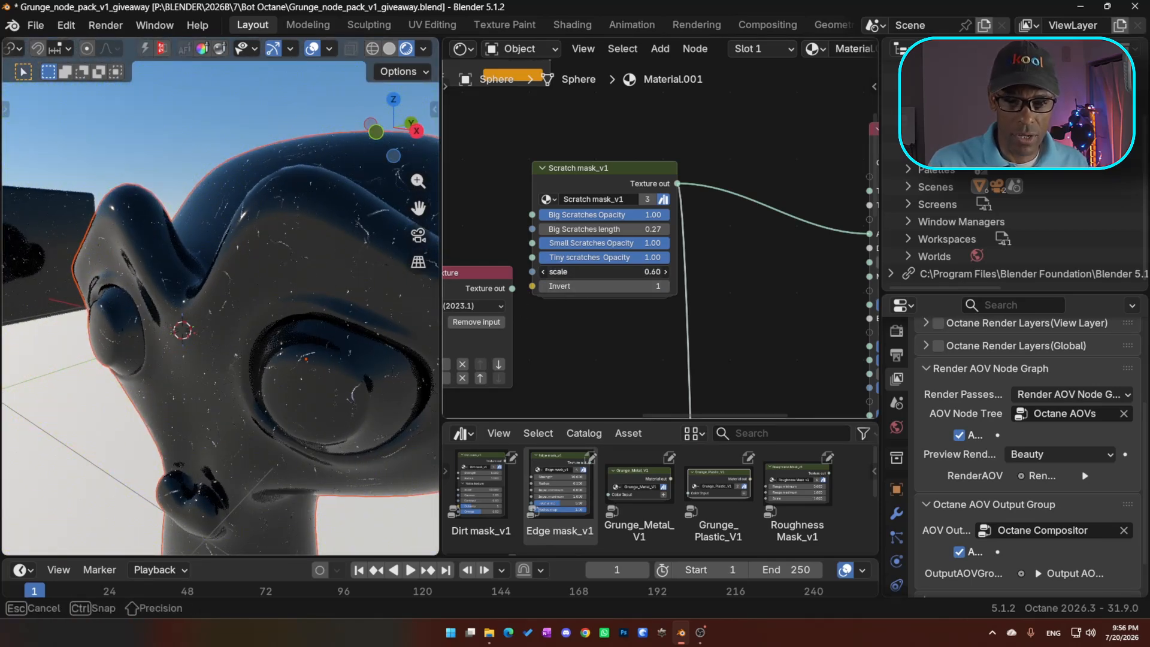
drag(601, 271, 607, 272)
scroll(619, 295, down, 2)
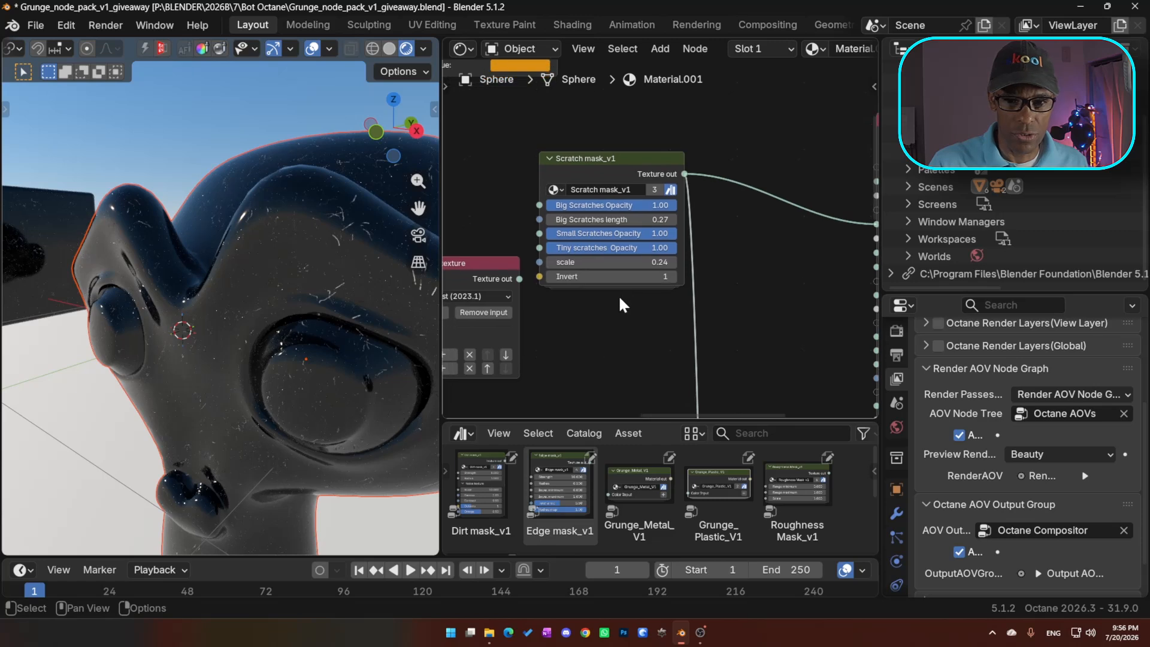
Try the inverted scratch mask by switching Invert to 2 and back to 1
click(670, 268)
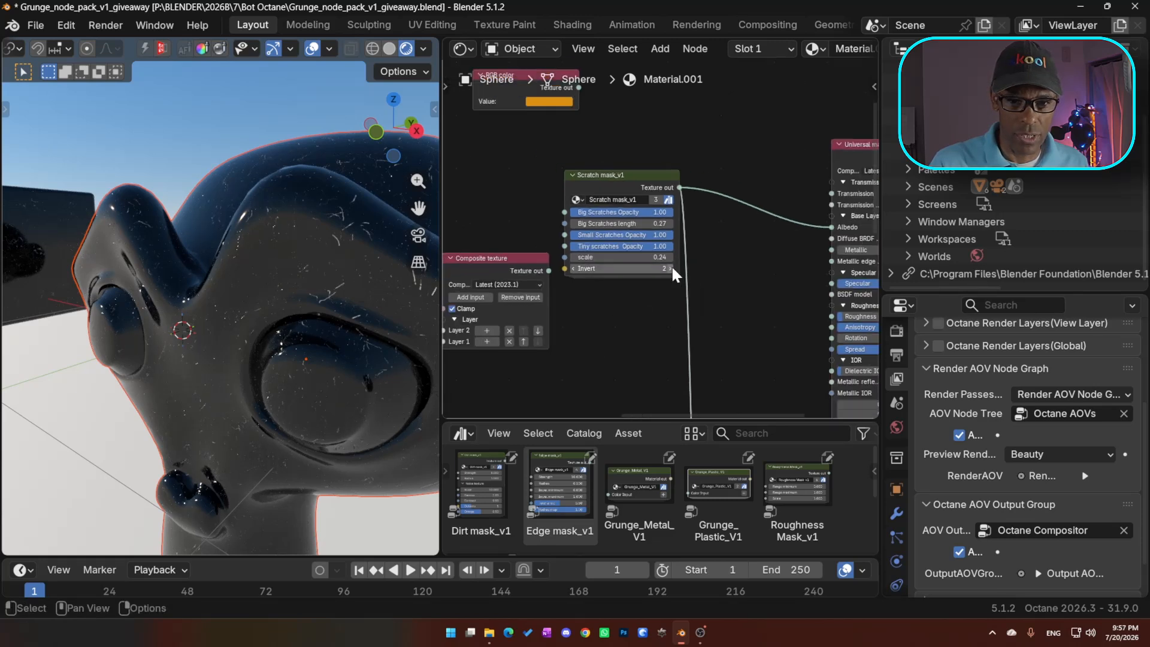
click(568, 269)
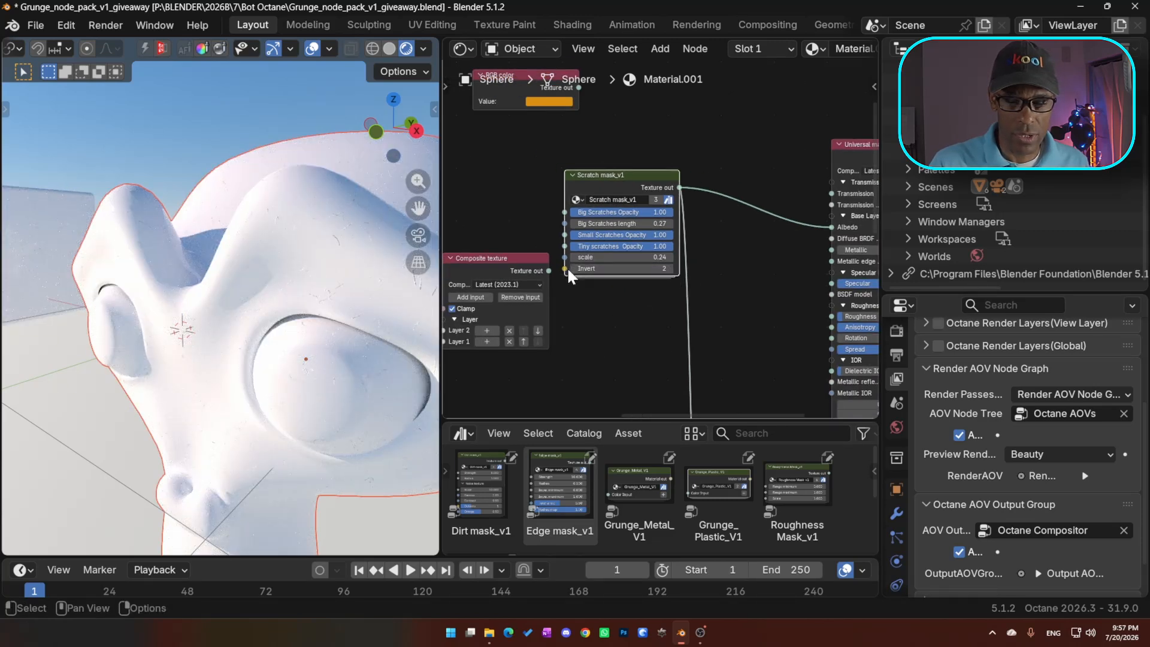
click(572, 269)
Delete the Scratch mask_v1 node from the material graph
middle_drag(579, 224, 528, 84)
scroll(564, 272, down, 8)
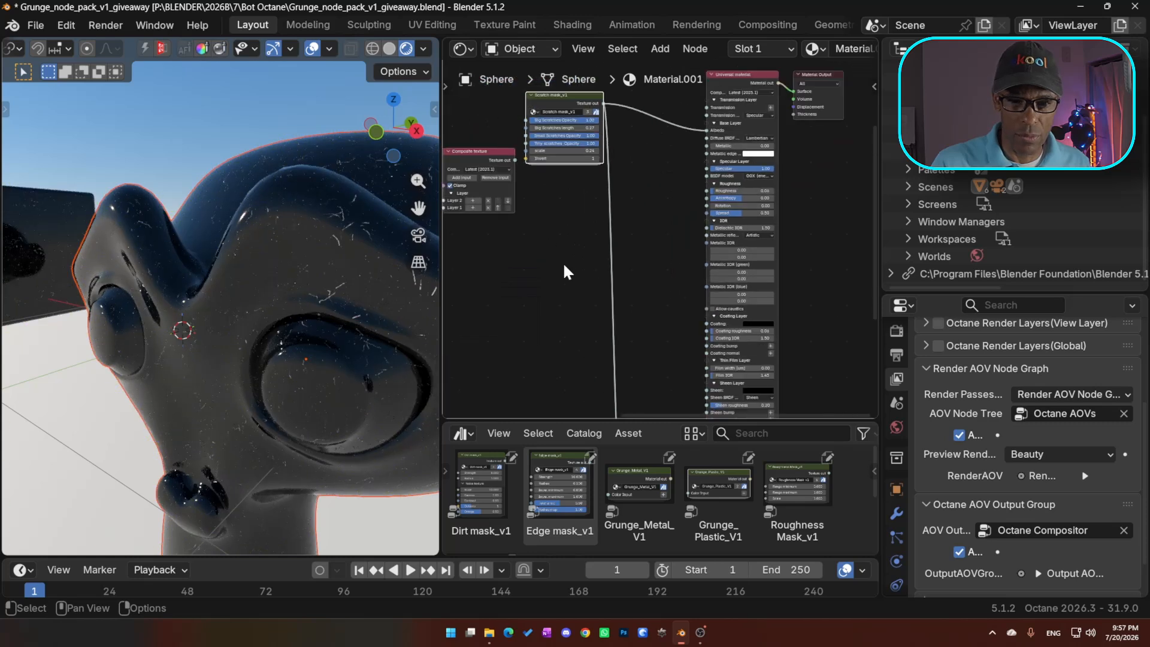
middle_drag(566, 267, 571, 146)
middle_drag(620, 328, 624, 316)
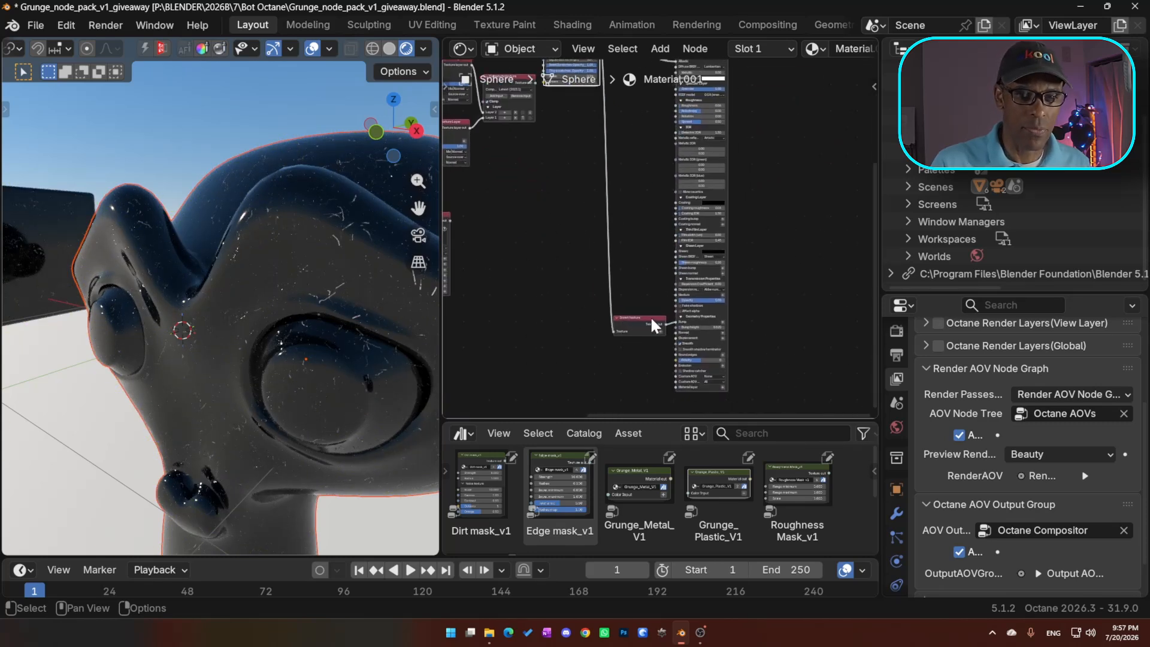
key(KP_Decimal)
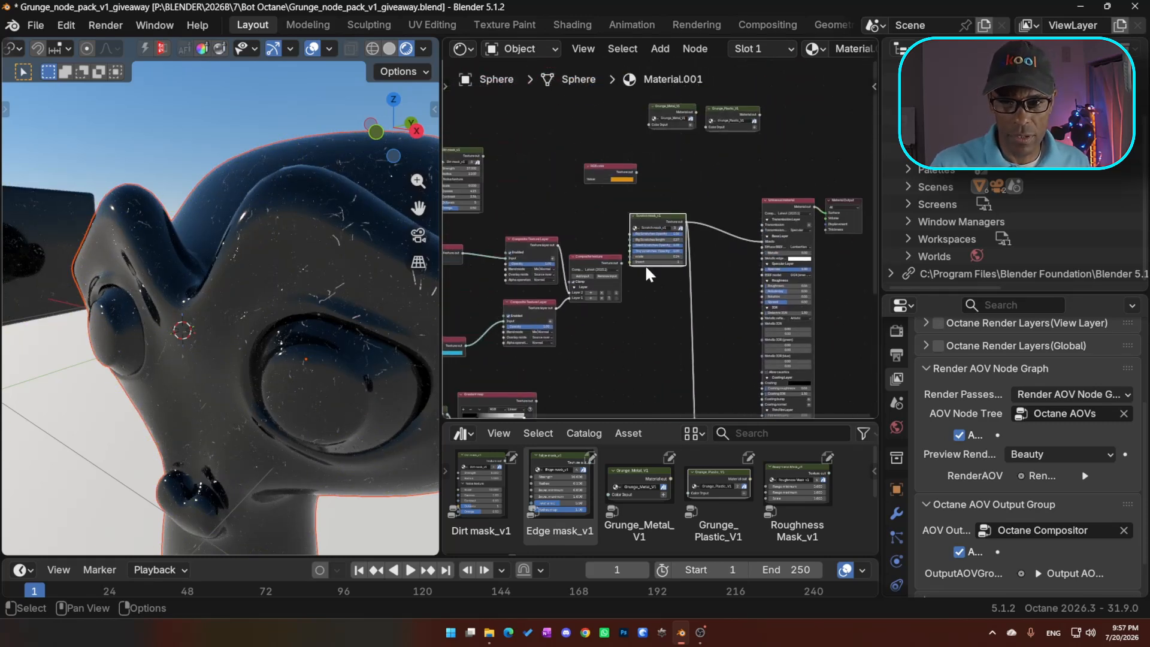
drag(668, 216, 672, 329)
key(x)
Move Dirt mask_v1 beside the Universal material and connect its Texture out to Albedo
middle_drag(480, 182, 547, 216)
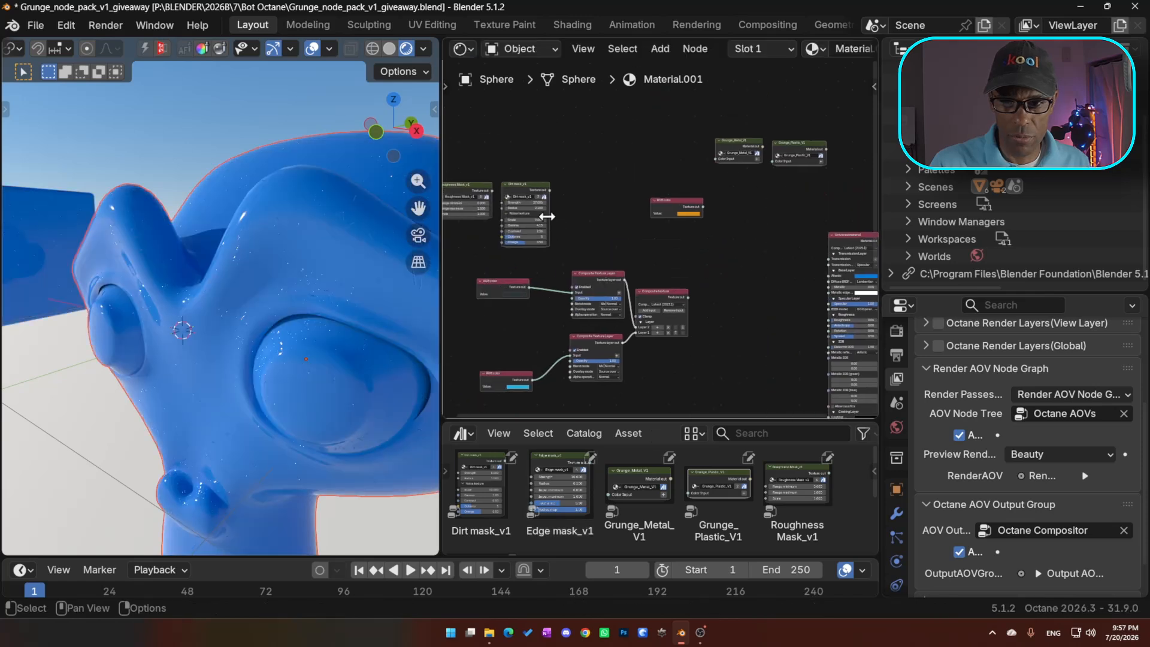
drag(523, 190, 746, 242)
middle_drag(737, 279, 562, 238)
scroll(582, 188, up, 1)
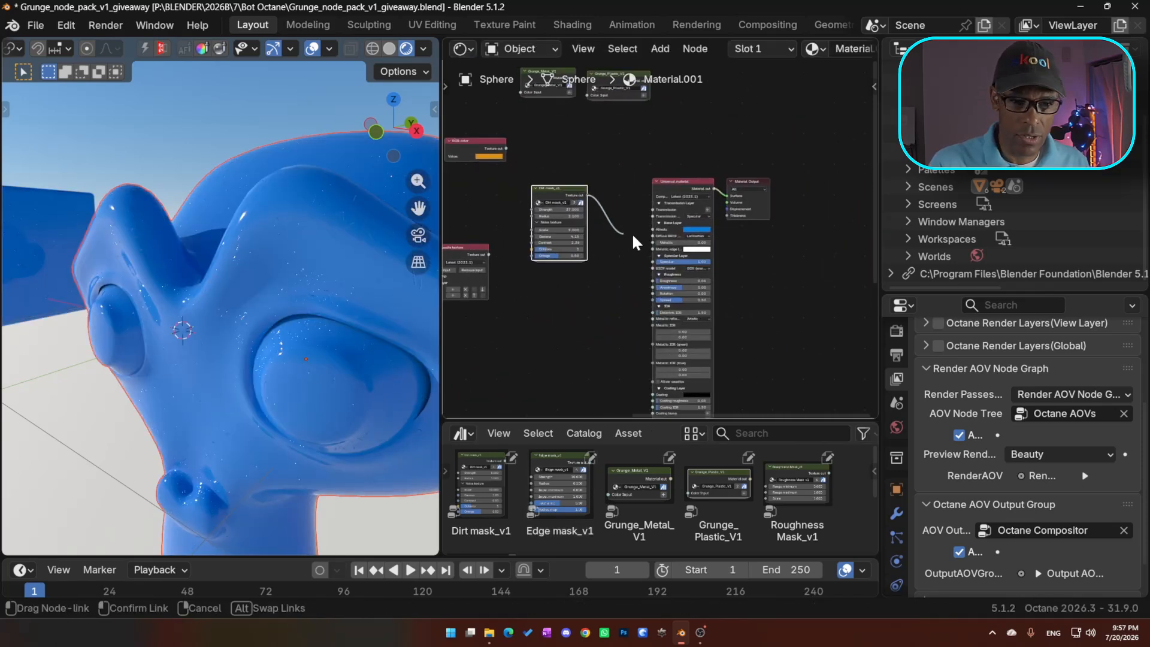
drag(655, 231, 653, 228)
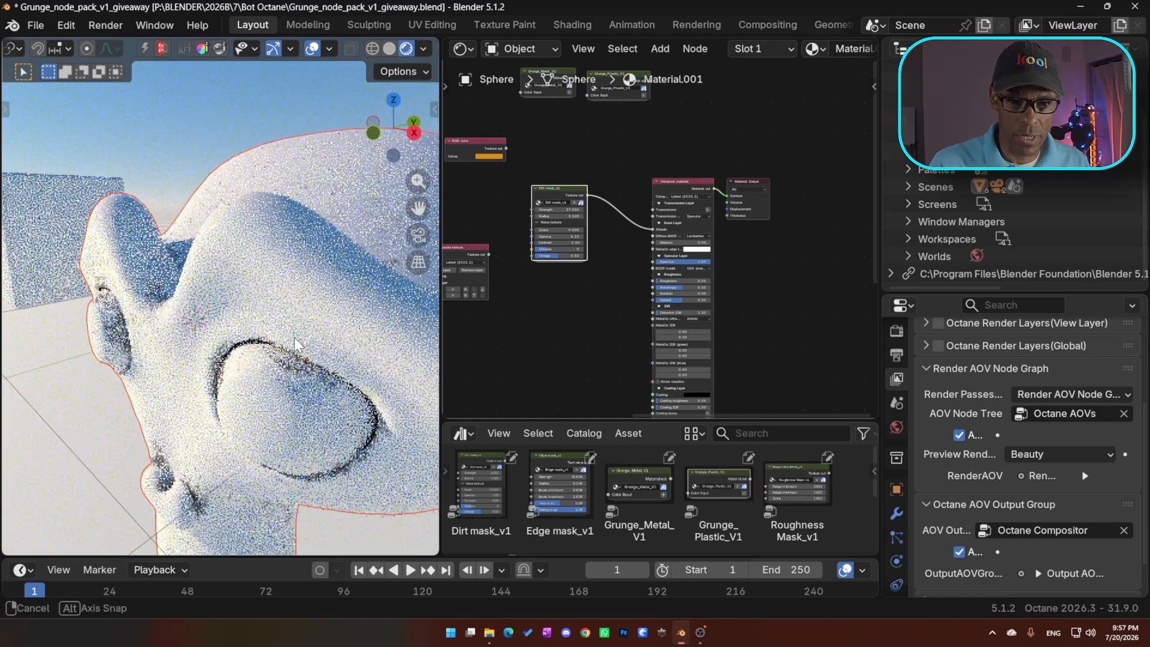
scroll(301, 336, up, 2)
scroll(548, 268, up, 3)
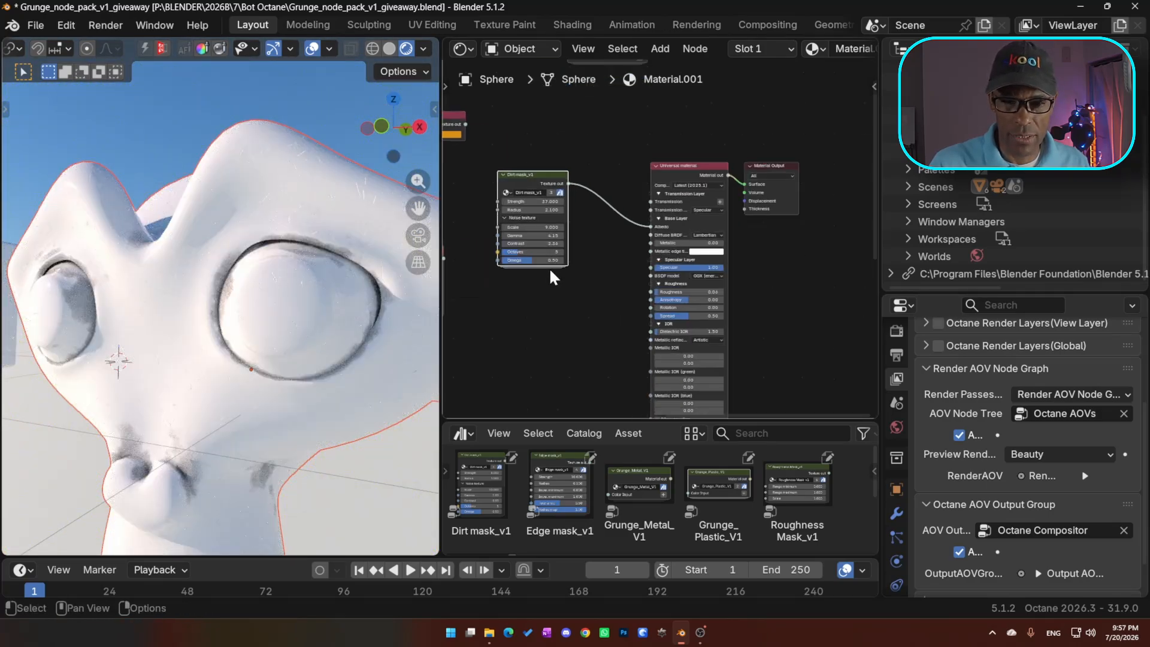
Lower the Strength of the Dirt mask_v1 node to 14
middle_drag(560, 269, 672, 292)
scroll(653, 282, up, 2)
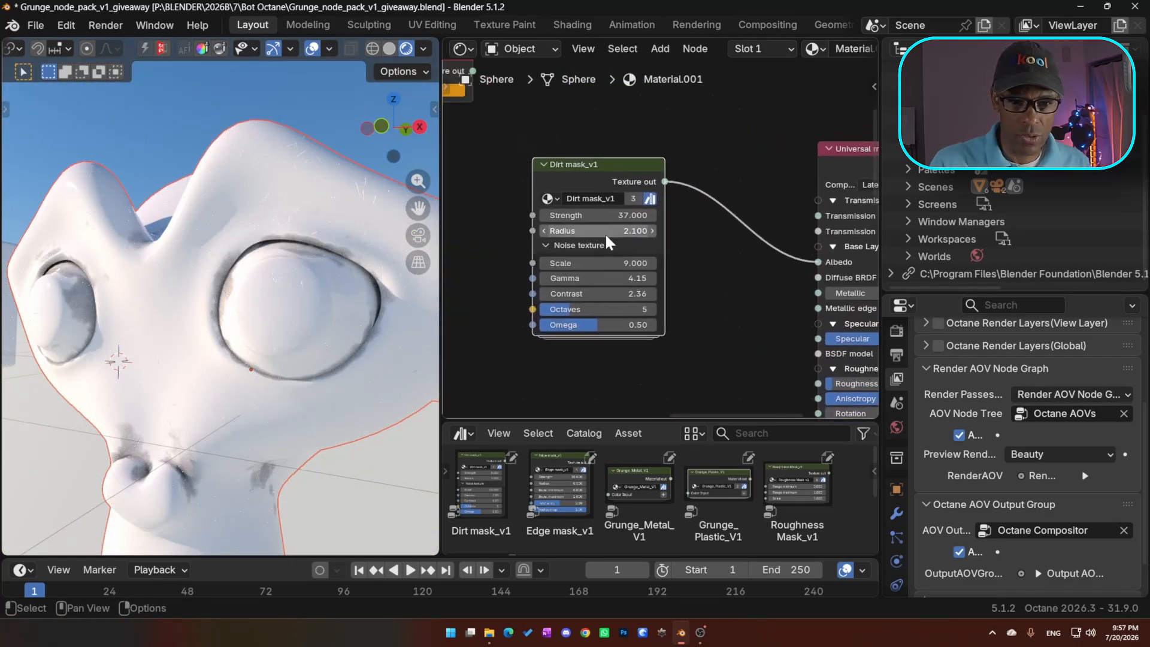
drag(604, 216, 554, 216)
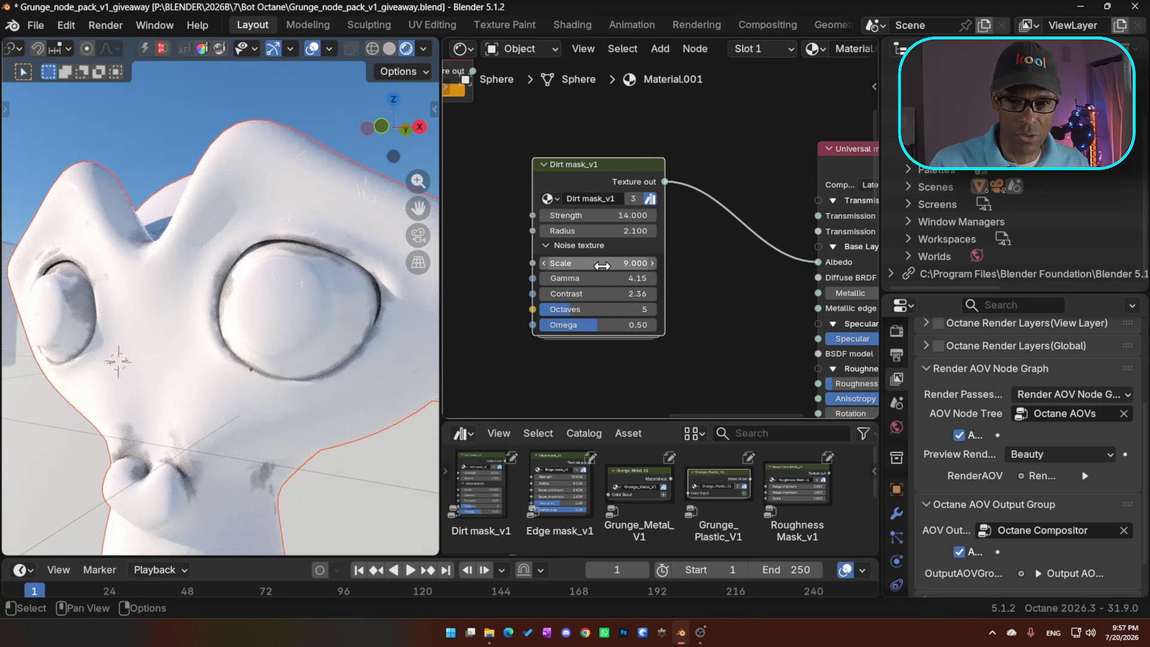
click(555, 246)
click(551, 244)
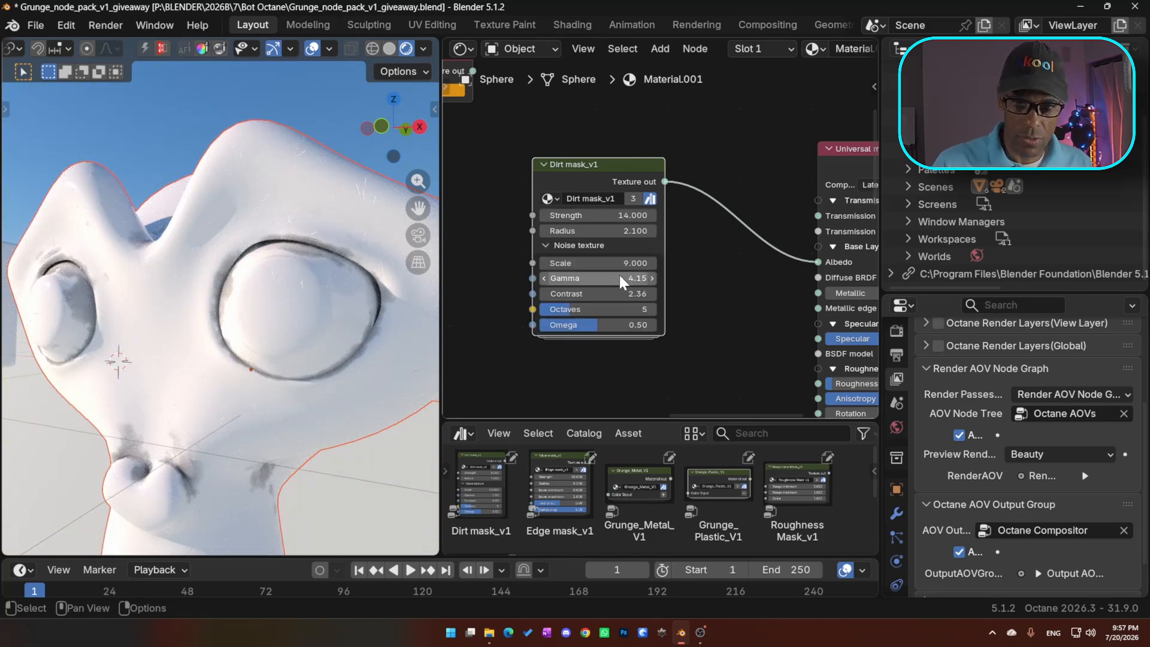
Set the Dirt mask_v1 noise texture to Scale 1, Gamma 1 and Contrast 0
text(1)
key(Return)
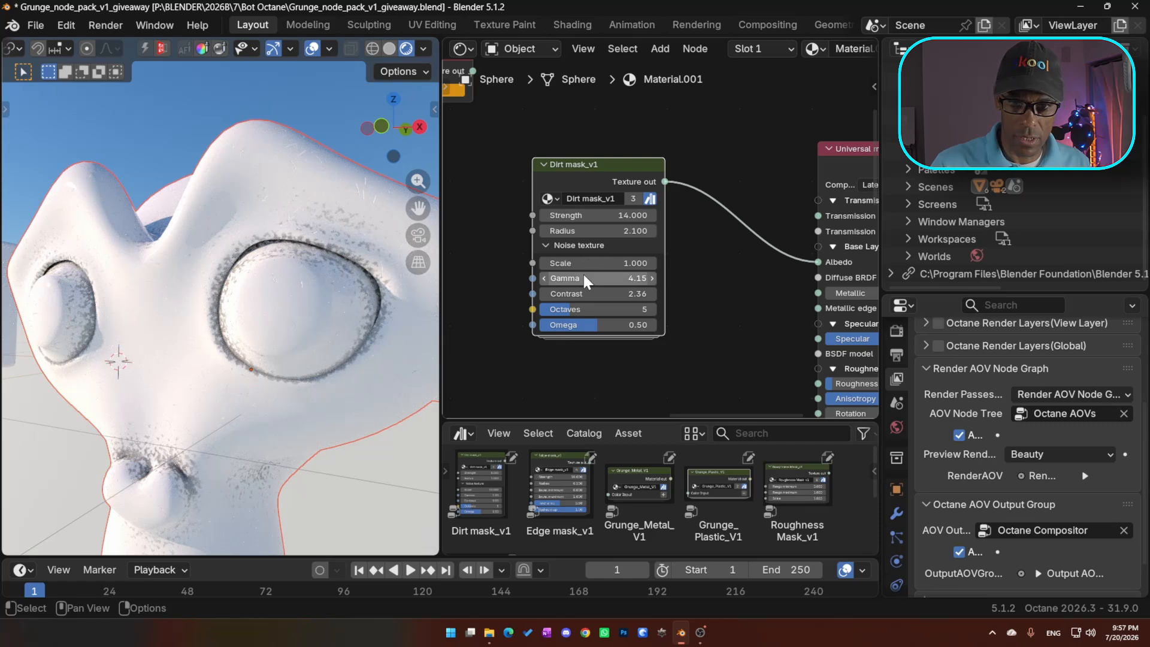
double_click(588, 278)
text(1)
key(Return)
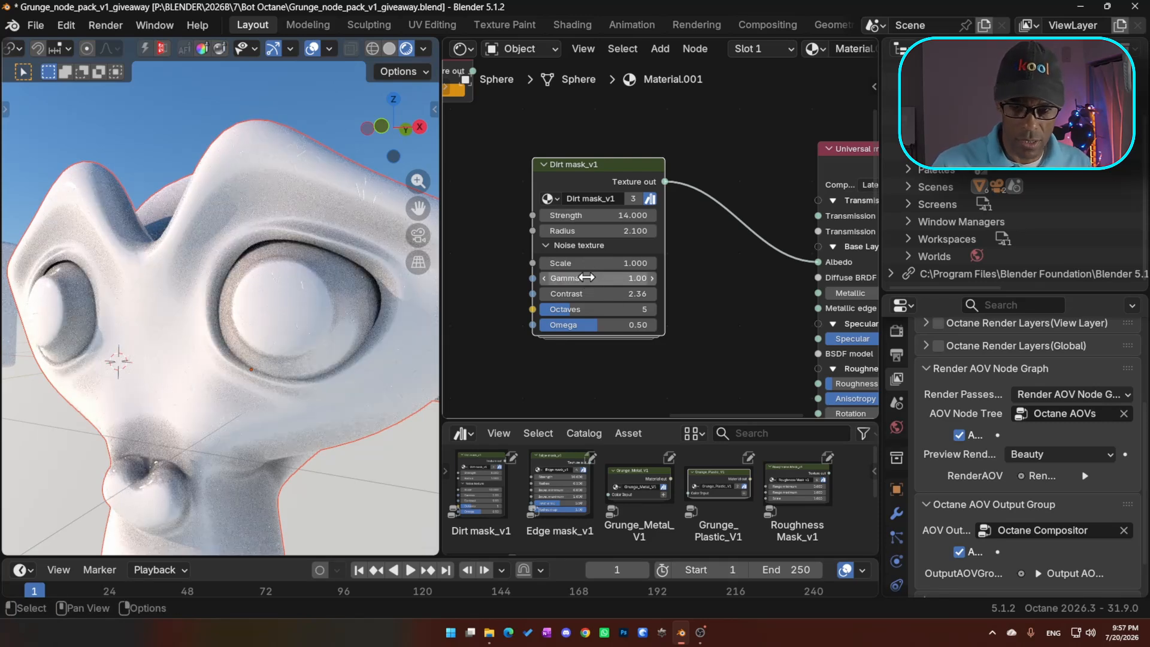
key(BackSpace)
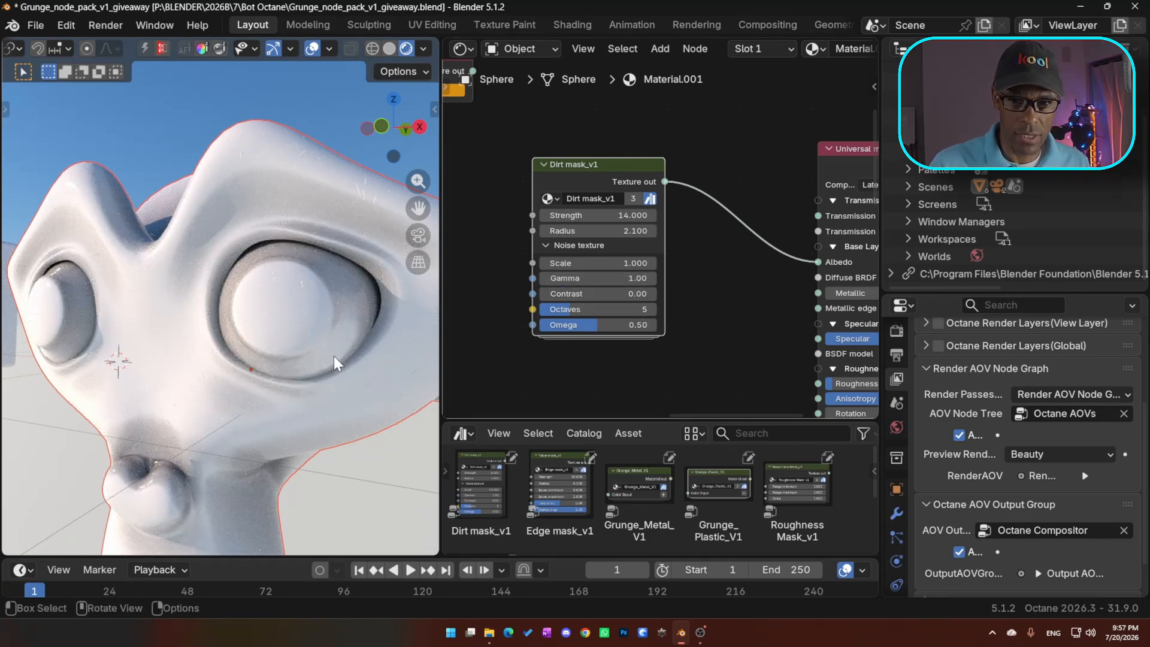
Set the Dirt mask_v1 Strength to 20 and its Radius to 0.9
middle_drag(334, 357, 363, 367)
drag(600, 212, 635, 213)
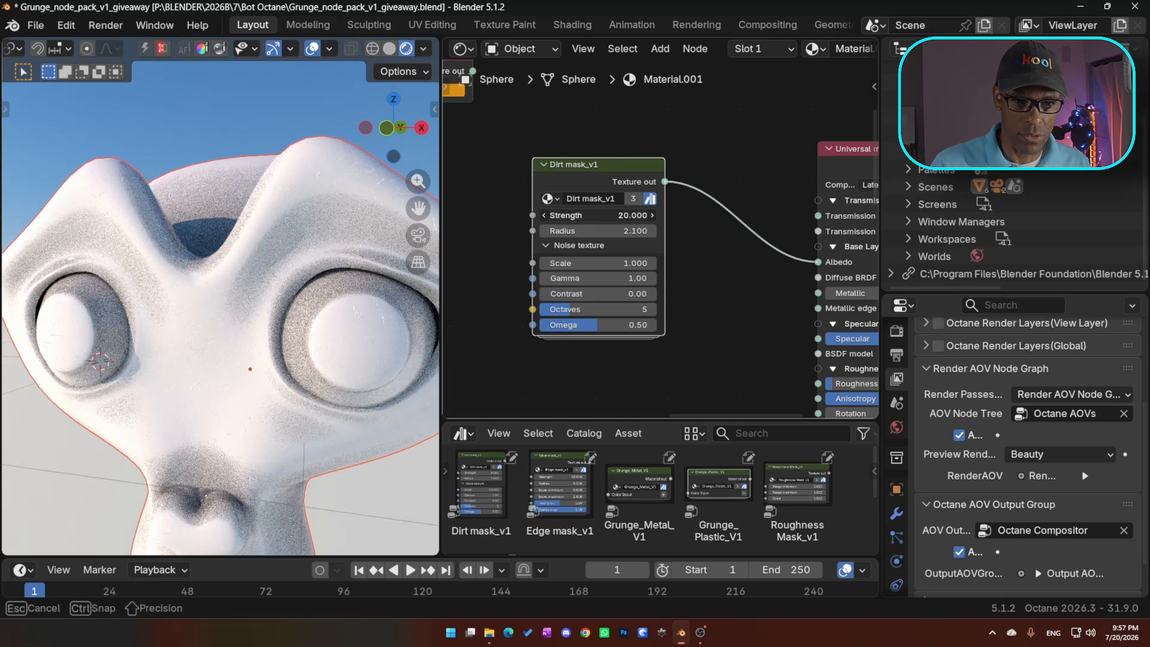
scroll(288, 364, down, 5)
middle_drag(257, 365, 240, 375)
drag(566, 230, 498, 231)
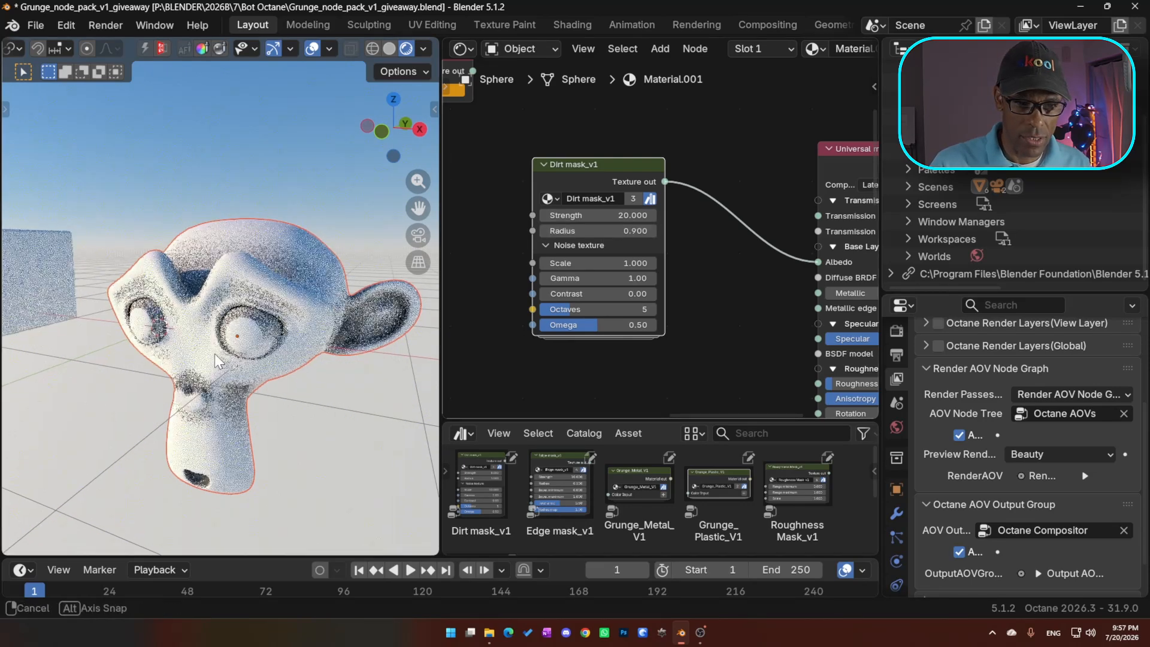
scroll(242, 339, up, 5)
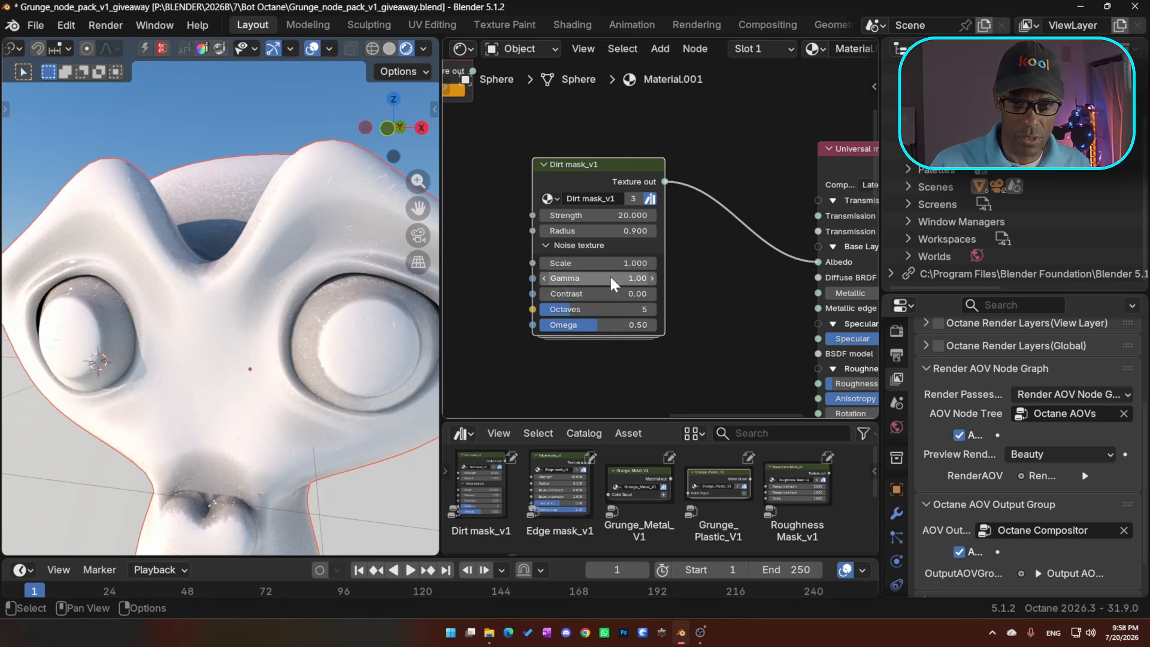
Adjust the Dirt mask_v1 noise to Scale 7, Contrast 5.06, Octaves 6 and Omega 0.75
drag(602, 264, 647, 263)
drag(602, 298, 623, 327)
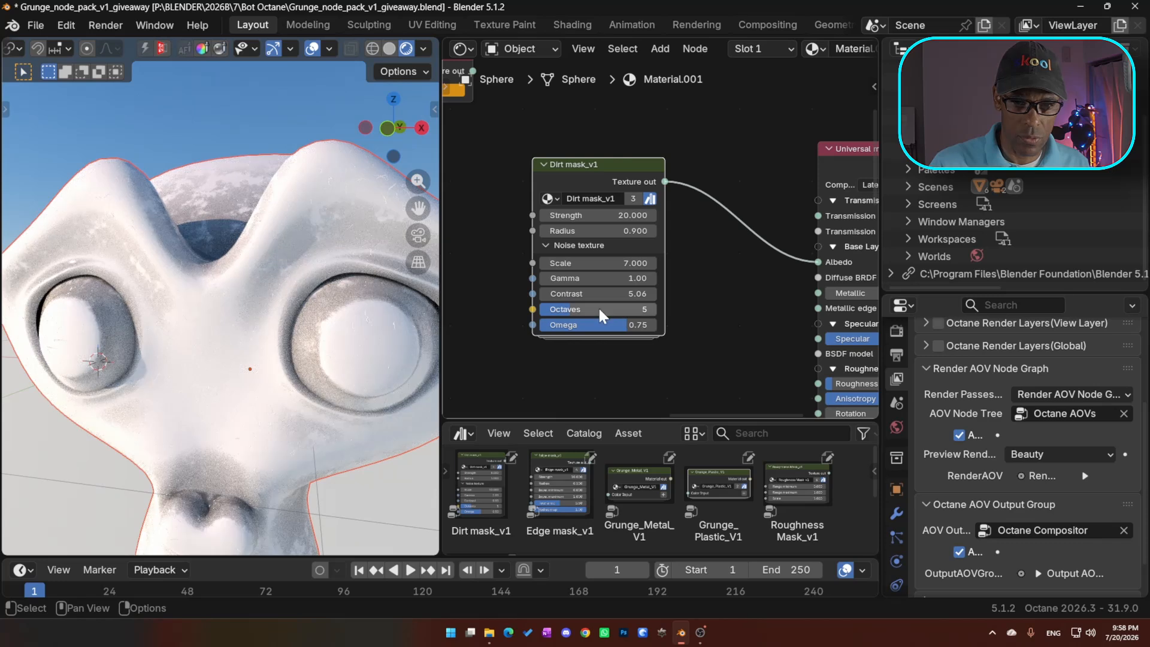
scroll(679, 260, down, 1)
scroll(680, 260, down, 1)
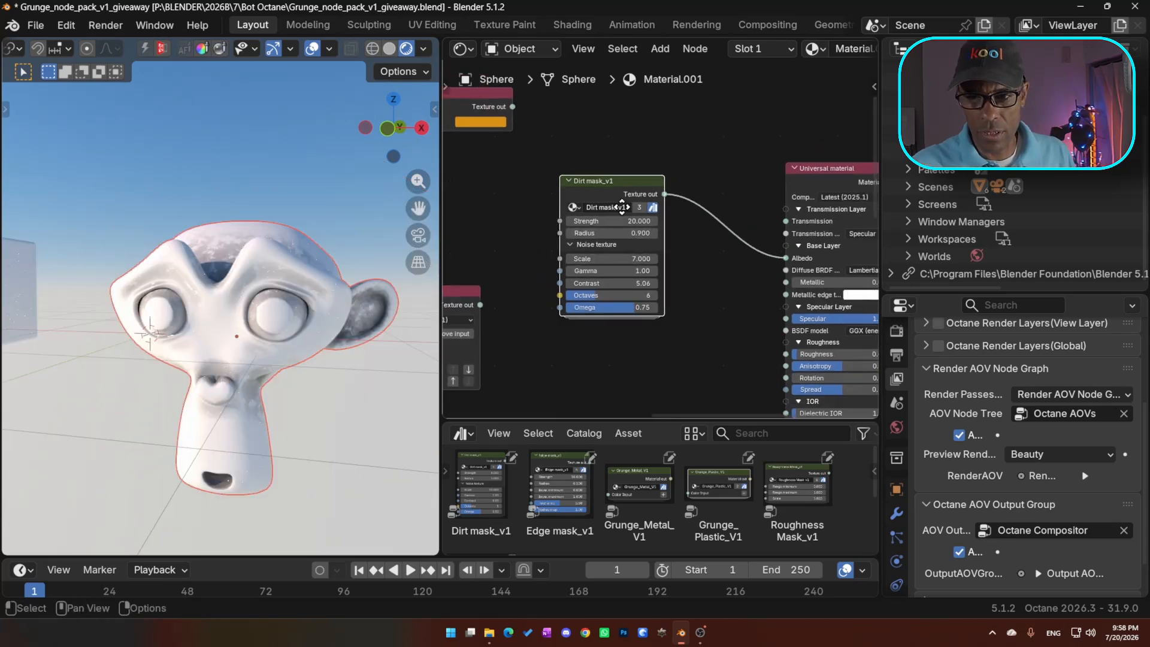
Disconnect Dirt mask_v1 from Albedo, move it aside, and connect the Composite texture output to Albedo instead
middle_drag(623, 211, 673, 200)
scroll(671, 268, down, 2)
drag(811, 245, 736, 227)
drag(680, 182, 689, 346)
middle_drag(559, 288, 556, 285)
drag(547, 283, 597, 280)
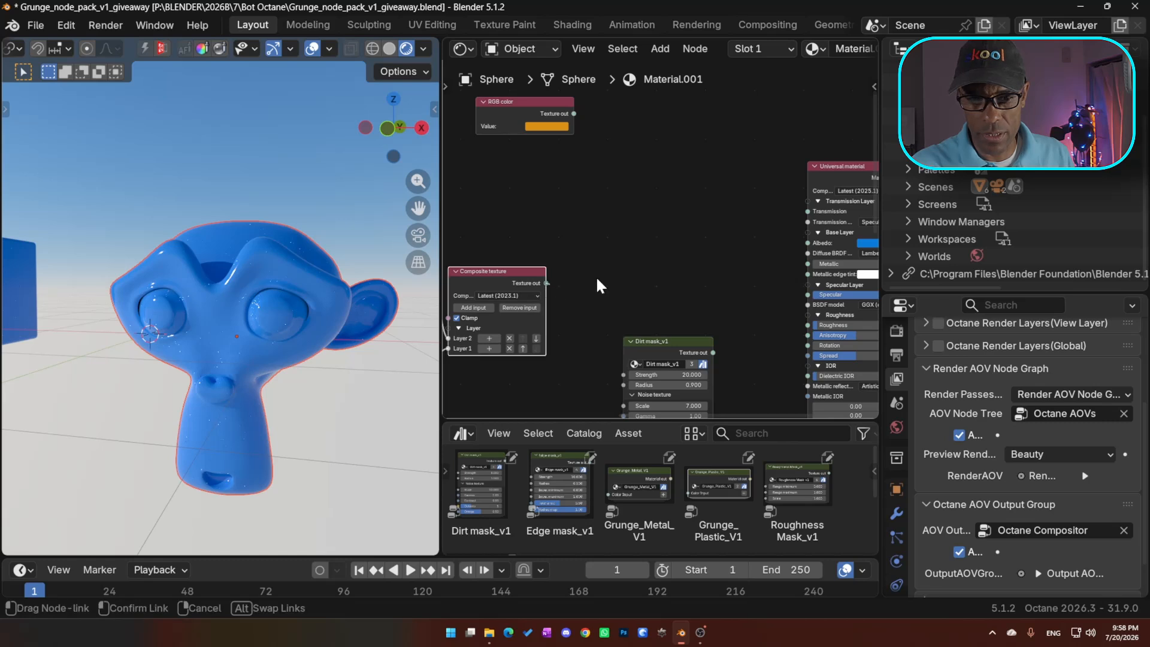
middle_drag(684, 272, 821, 209)
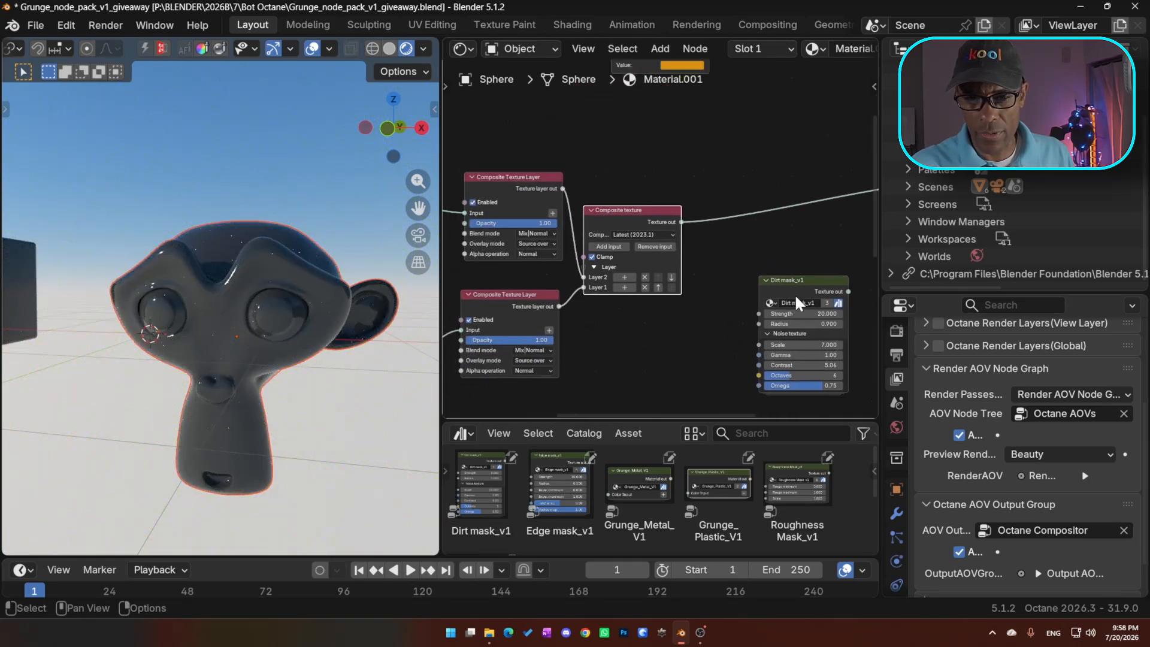
Move Dirt mask_v1 between the two RGB color nodes that feed the composite texture layers
drag(795, 294, 687, 326)
middle_drag(636, 331, 776, 212)
middle_drag(746, 262, 767, 319)
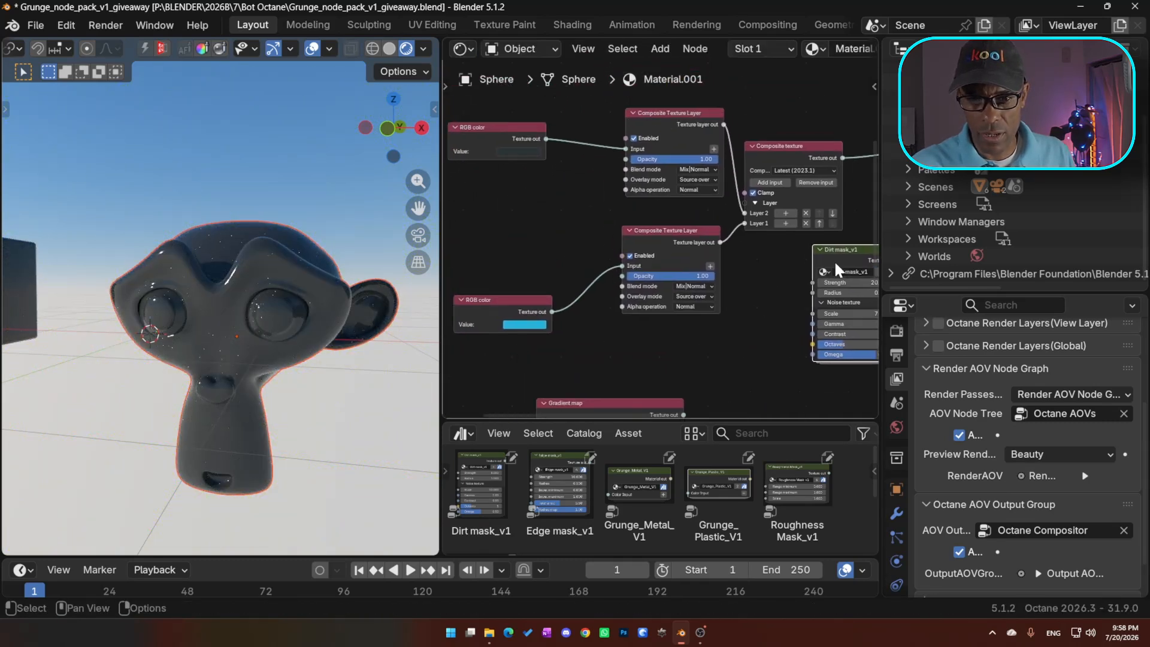
drag(834, 260, 556, 187)
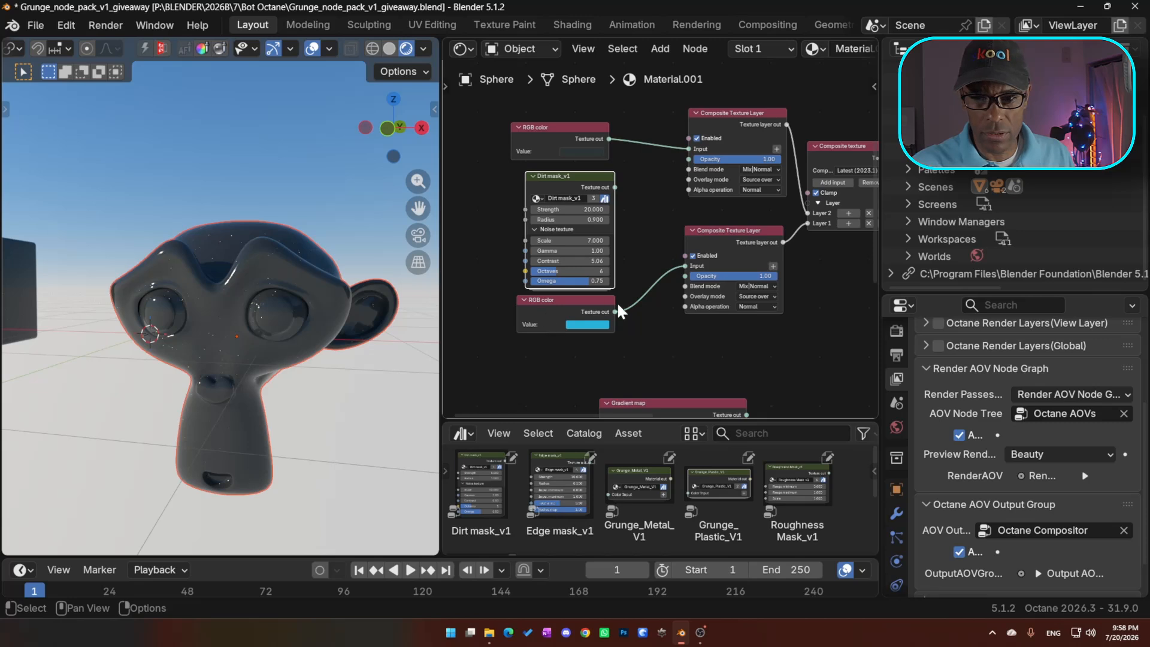
Connect Dirt mask_v1's Texture out to the Opacity of the upper Composite Texture Layer
middle_drag(653, 301, 568, 325)
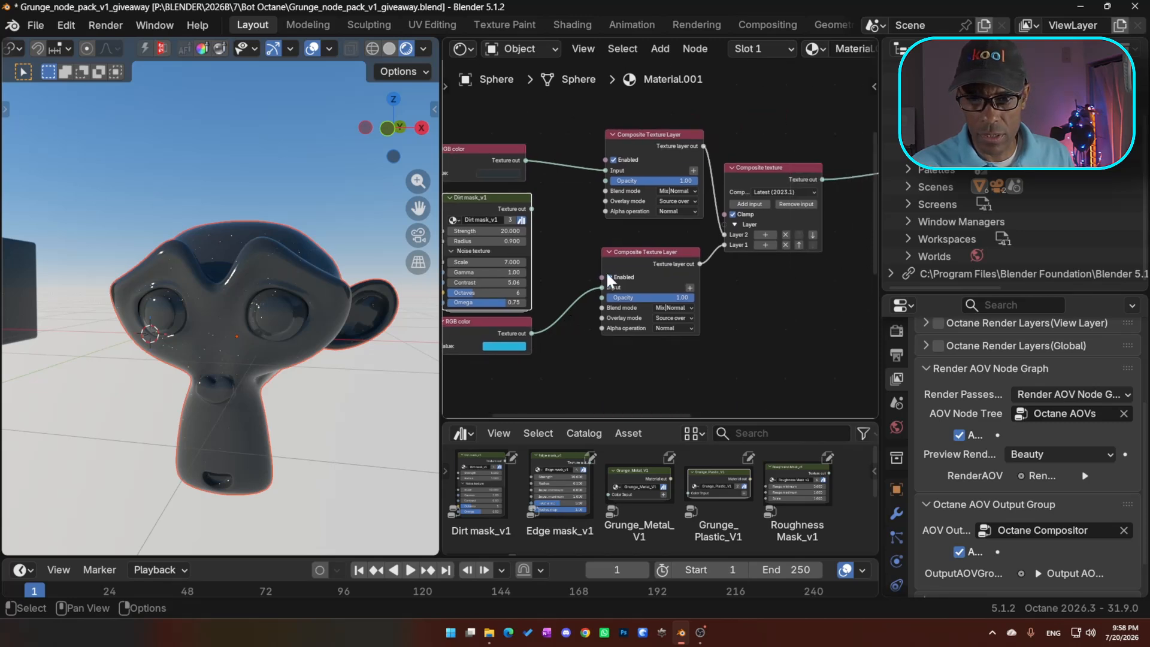
middle_drag(729, 307, 605, 310)
scroll(741, 288, down, 4)
middle_drag(741, 287, 683, 302)
middle_drag(758, 283, 849, 266)
middle_drag(644, 300, 757, 295)
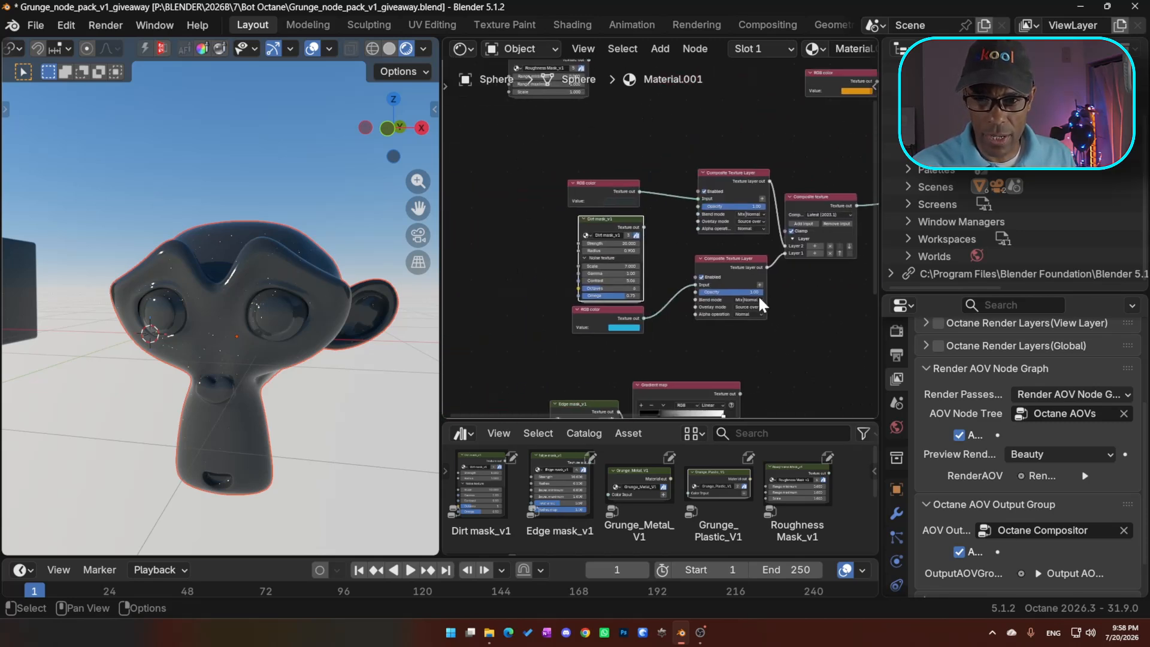
scroll(660, 232, up, 3)
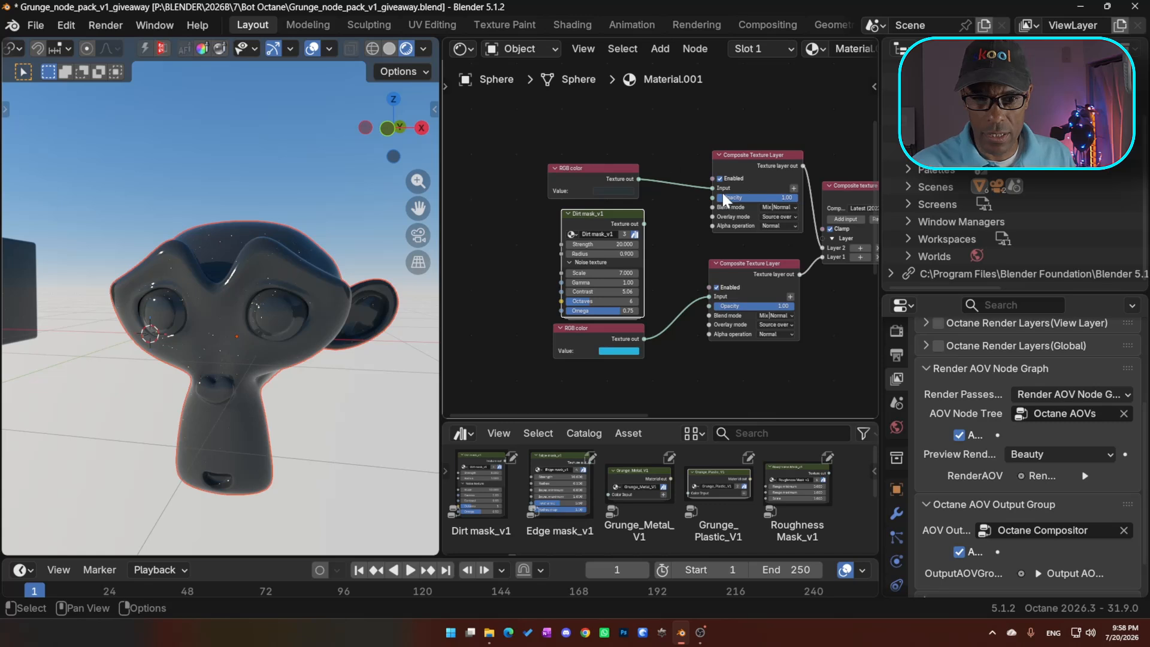
mouse_move(782, 199)
mouse_down()
mouse_move(701, 198)
mouse_move(785, 199)
mouse_up()
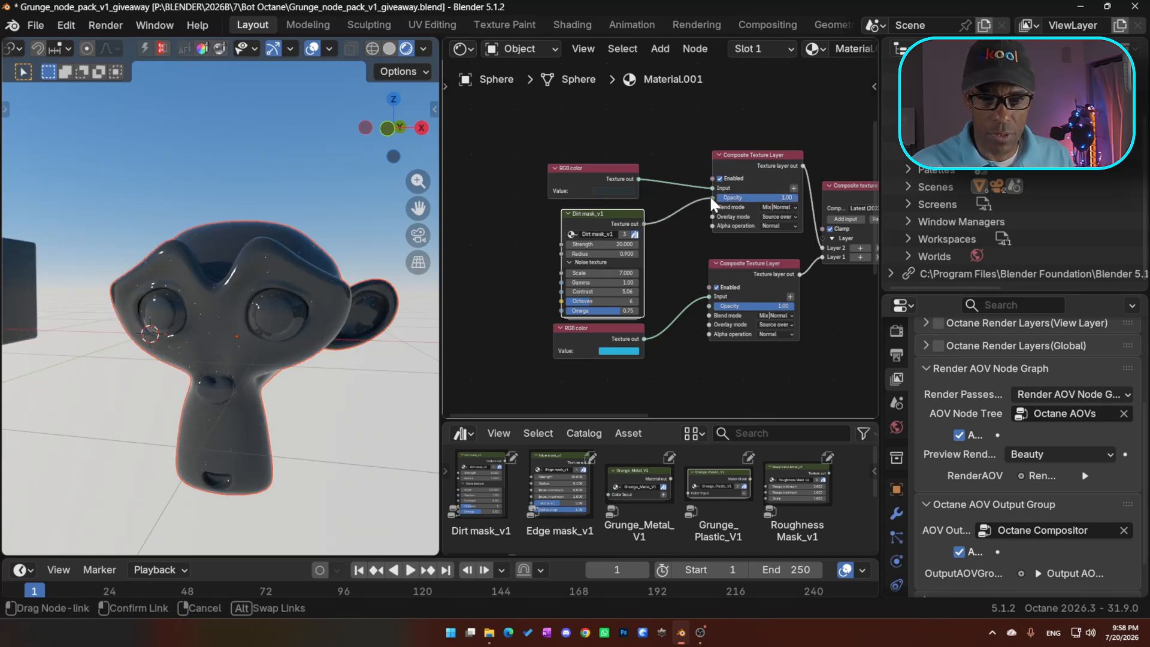
middle_drag(293, 324, 291, 359)
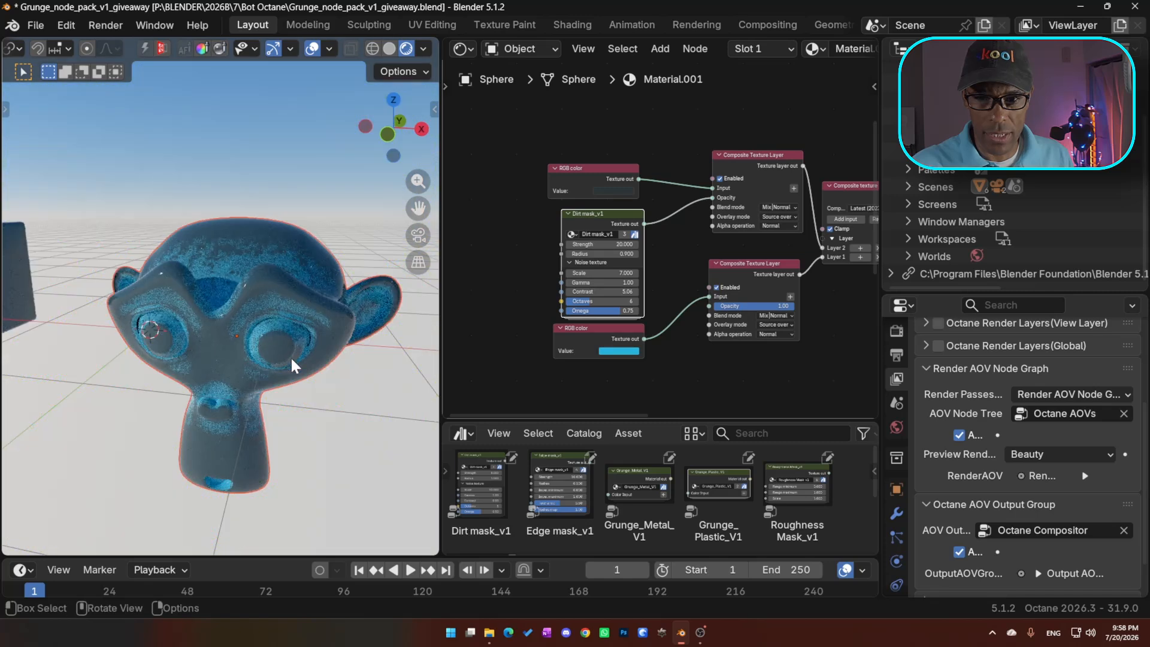
drag(592, 236, 572, 232)
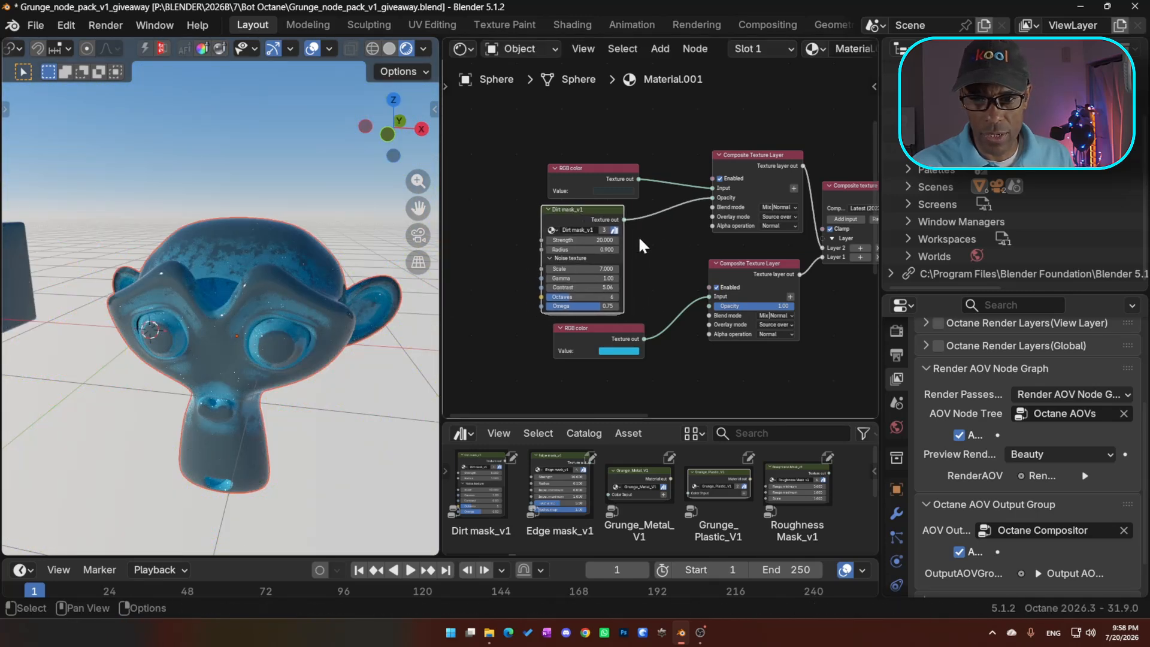
Try the Blend|Add and Blend|Multiply blend modes on the upper Composite Texture Layer, and return it to Mix|Normal
click(783, 207)
click(485, 235)
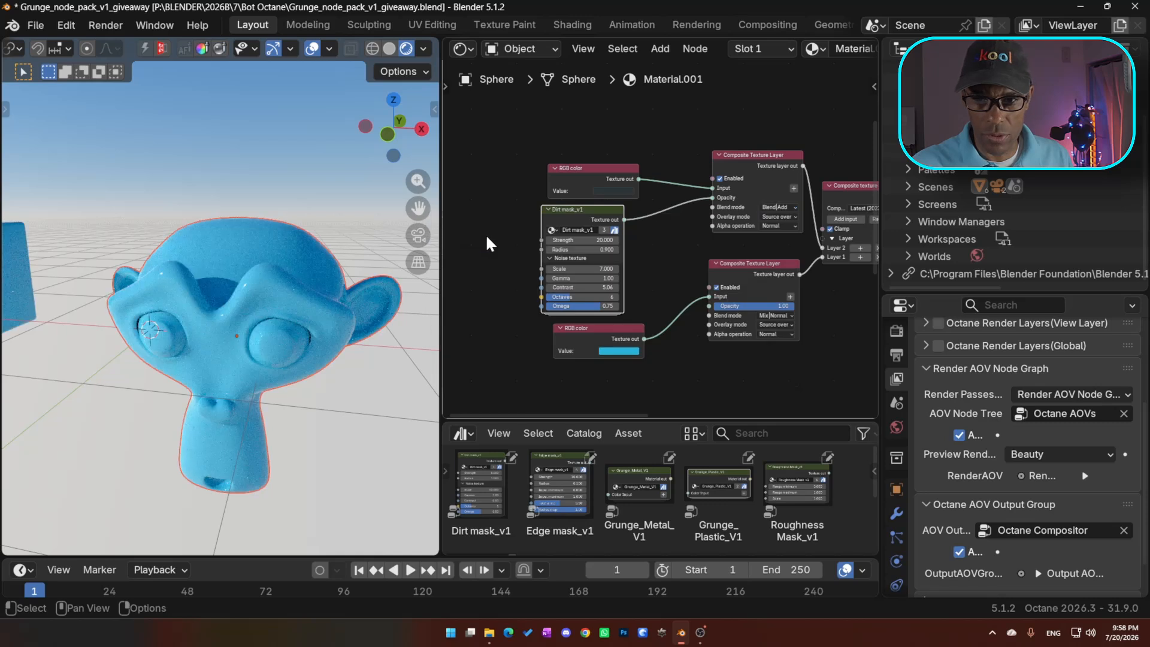
click(785, 207)
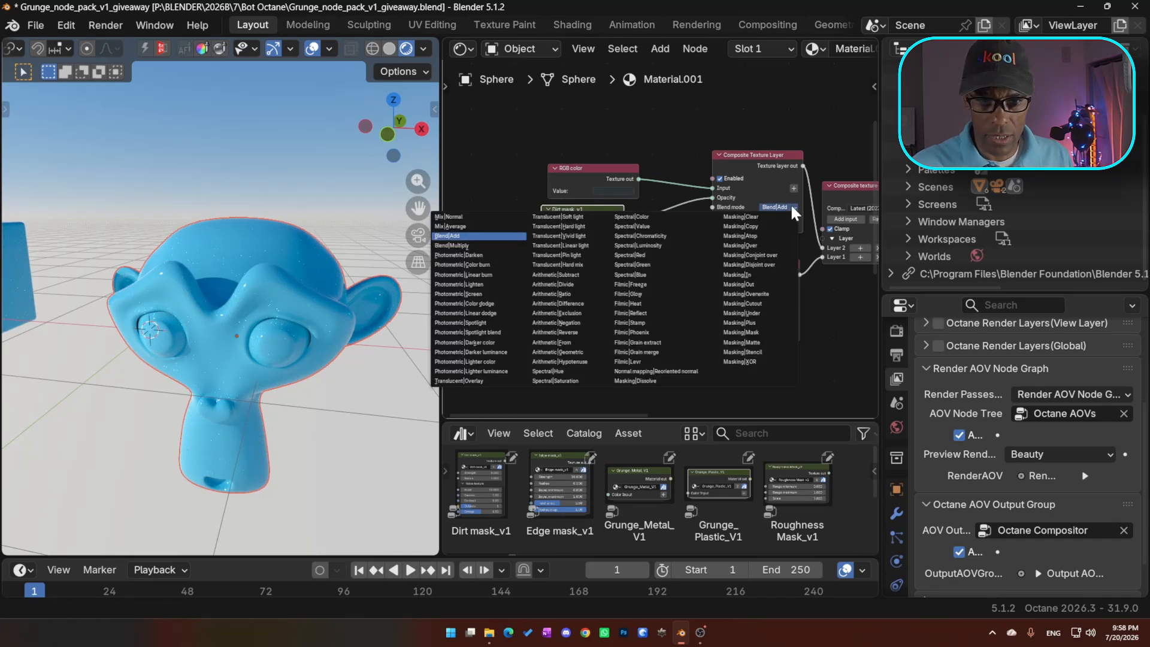
click(492, 258)
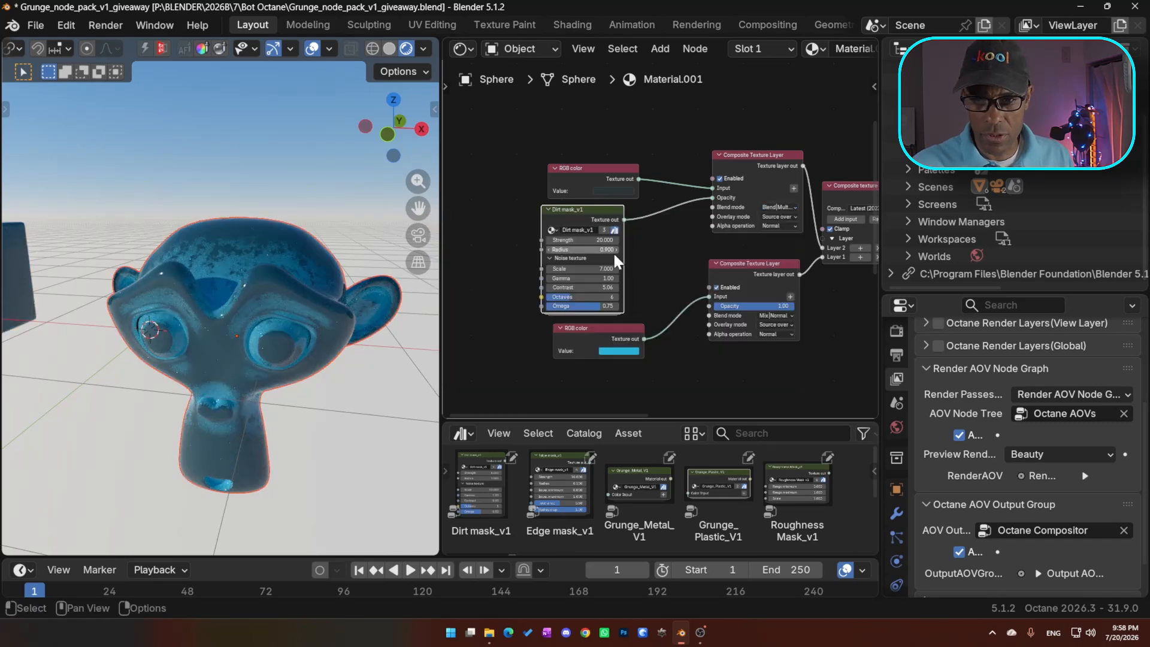
click(784, 208)
click(462, 217)
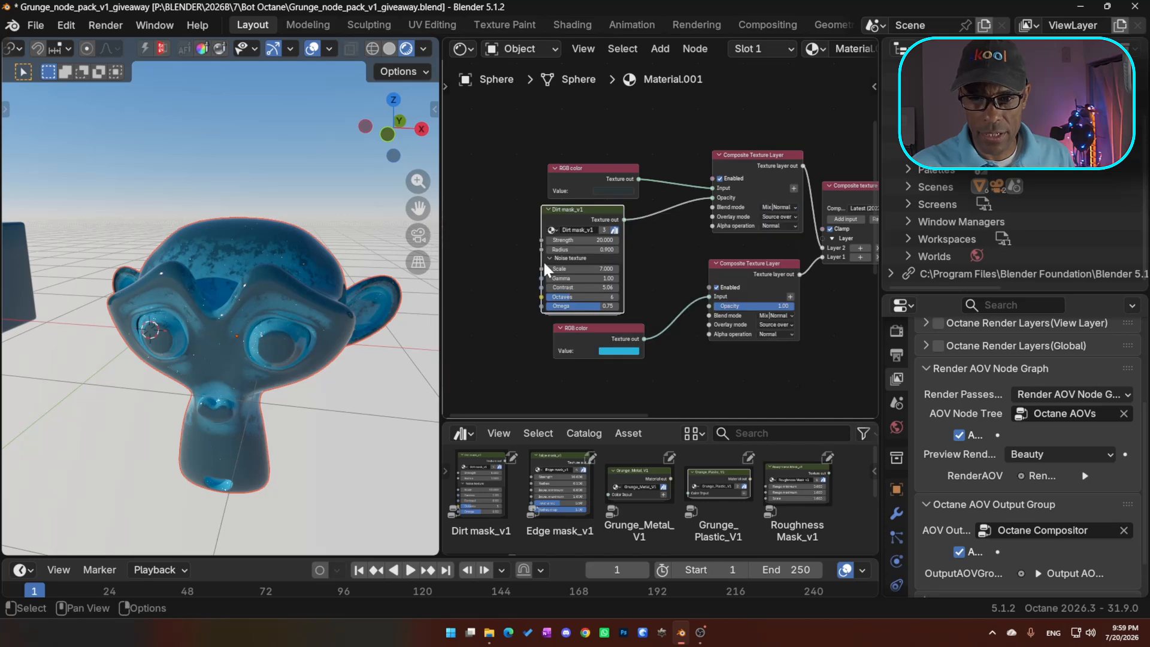
Insert an Invert texture node between Dirt mask_v1 and the upper Composite Texture Layer's Opacity
middle_drag(582, 264, 654, 259)
drag(640, 207, 548, 216)
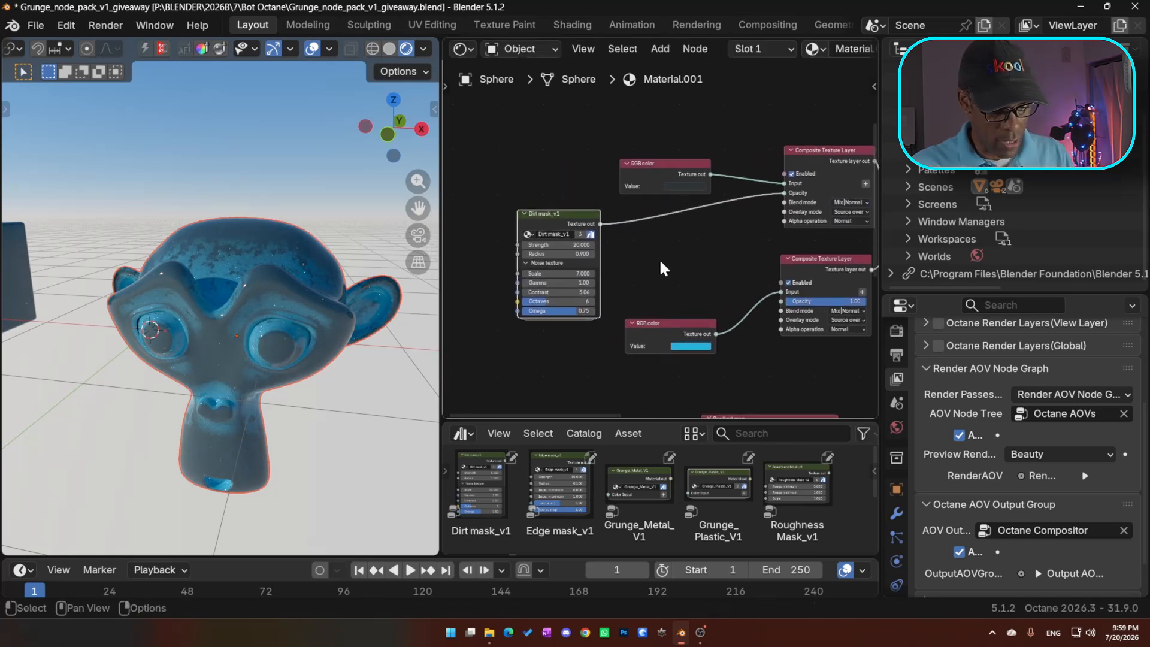
key(shift+a)
mouse_move(626, 254)
text(inv)
key(Return)
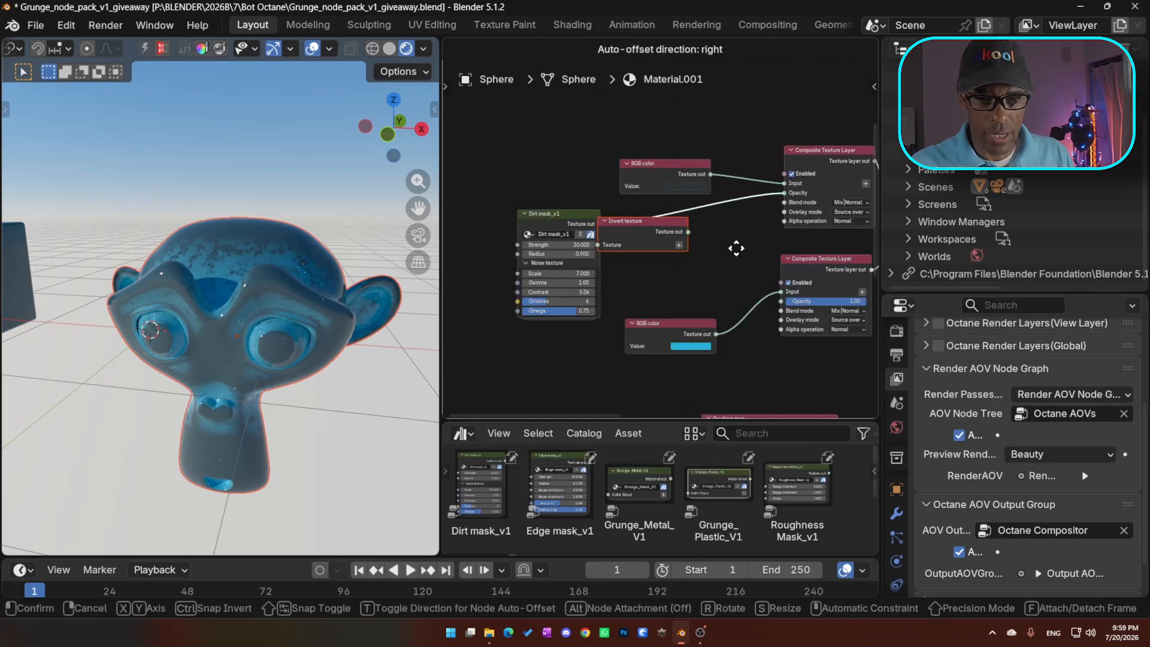
click(749, 243)
middle_drag(330, 317, 311, 336)
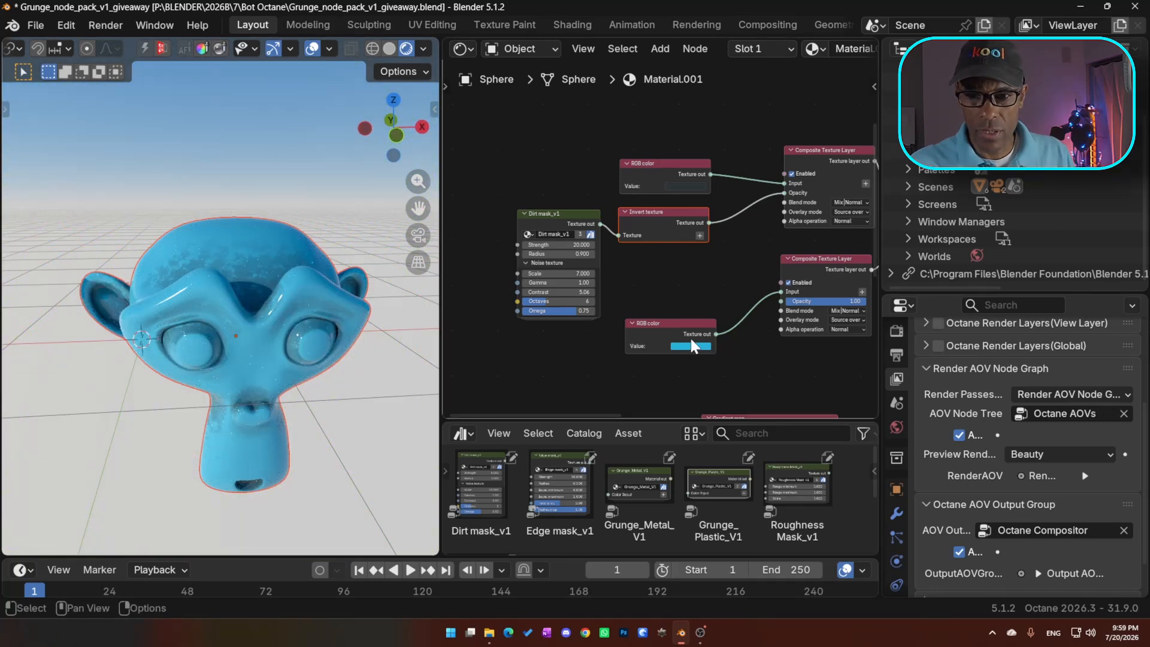
Move Roughness Mask_v1 closer to the orange RGB color node and connect its Texture out to the Universal material's Albedo
scroll(667, 314, down, 4)
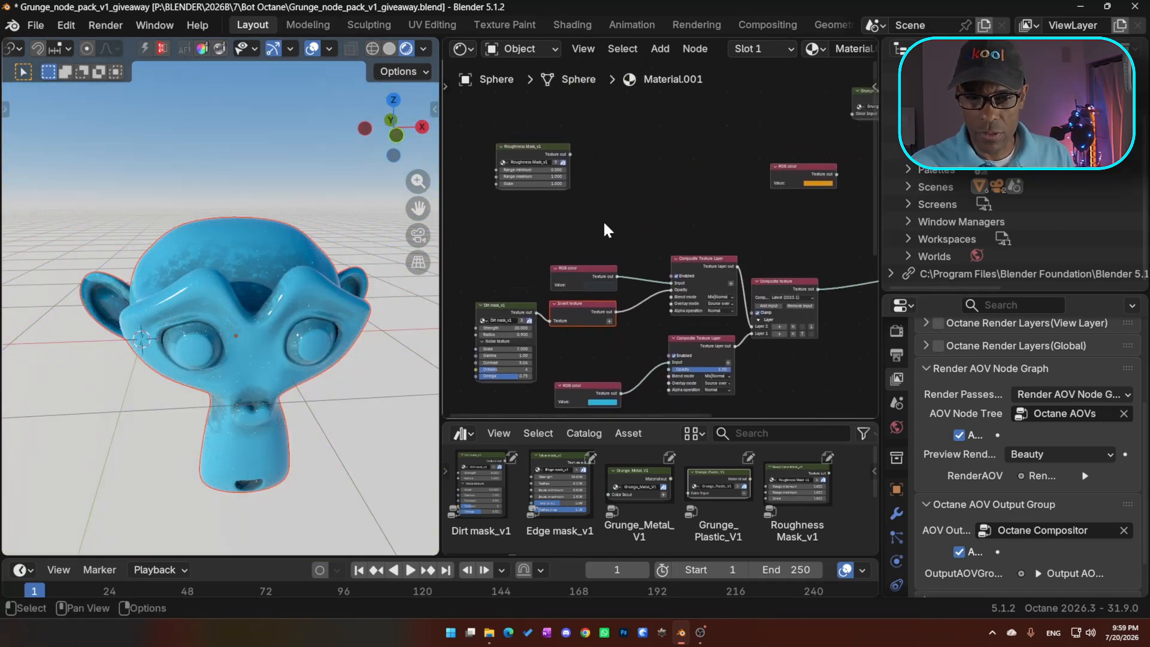
drag(524, 147, 649, 163)
middle_drag(691, 253, 598, 293)
middle_drag(254, 308, 117, 315)
scroll(179, 280, up, 10)
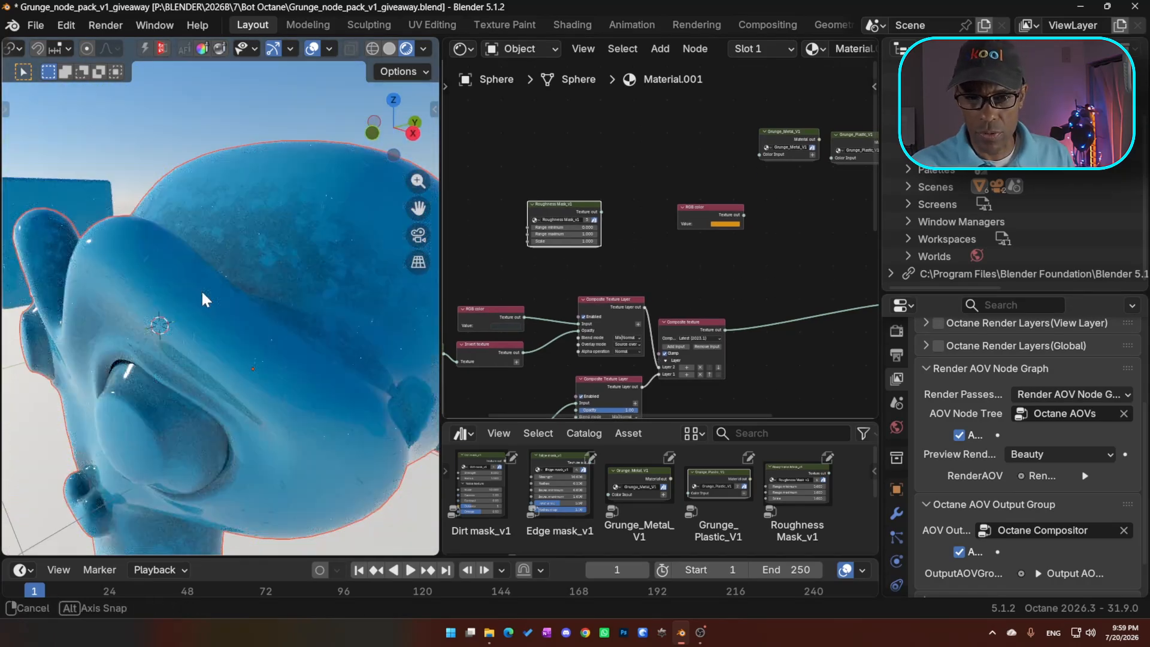
middle_drag(776, 275, 632, 253)
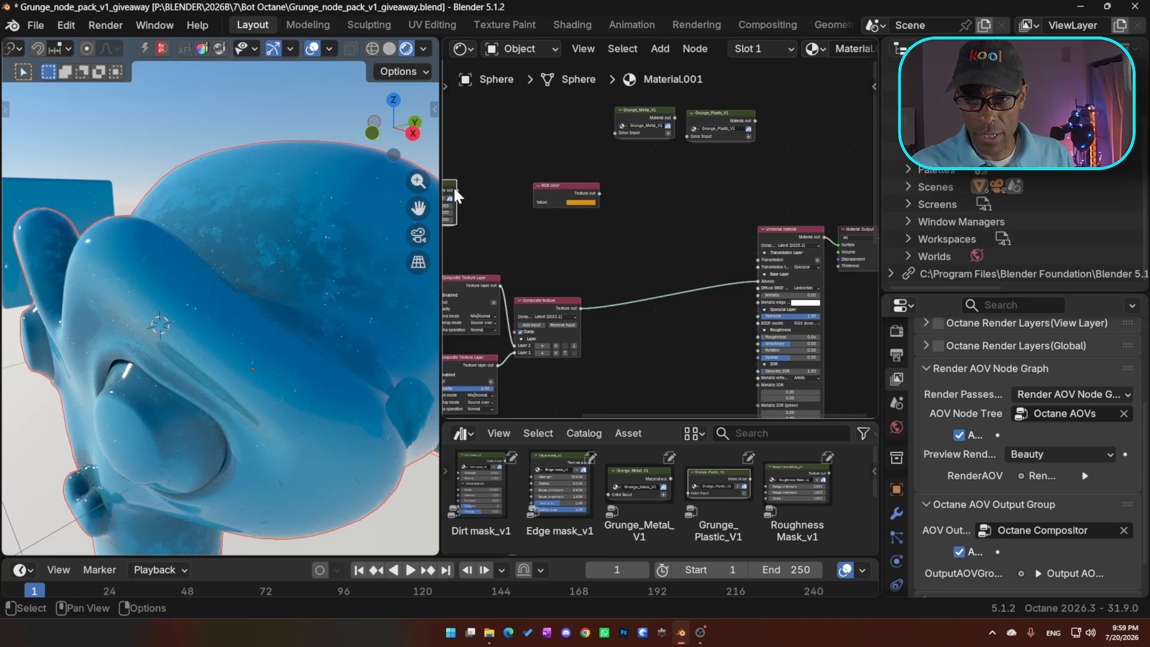
drag(454, 190, 760, 278)
middle_drag(625, 269, 775, 298)
scroll(292, 336, down, 5)
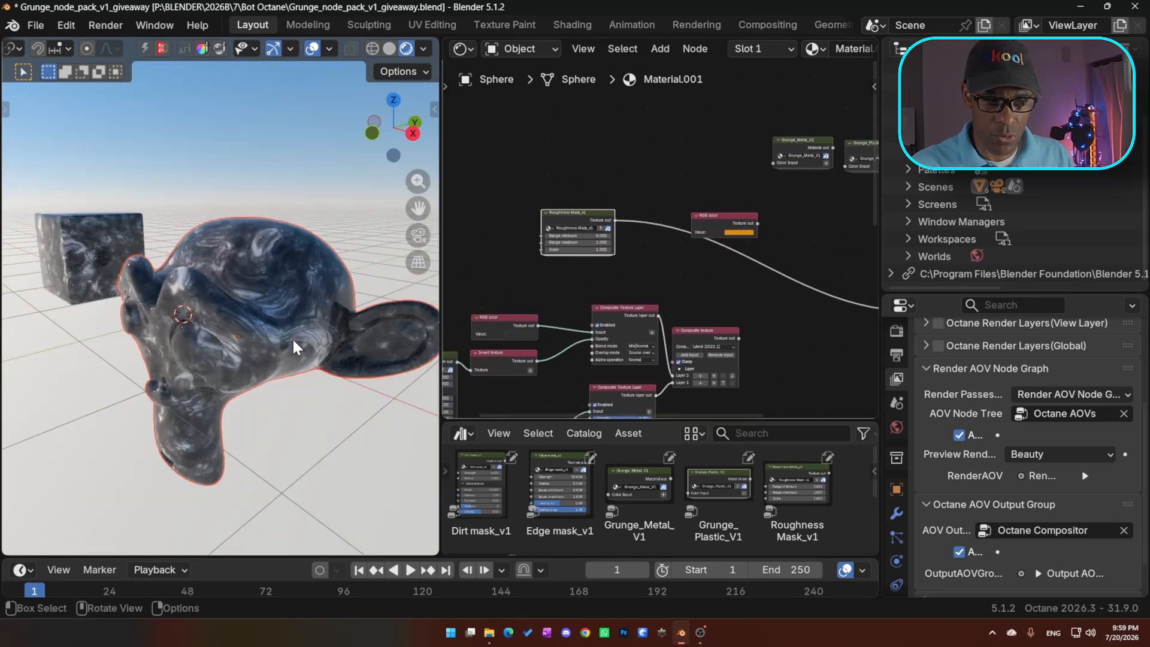
middle_drag(292, 337, 344, 322)
middle_drag(277, 316, 299, 339)
Set Roughness Mask_v1's Range minimum to 0 and its Range maximum to 0.76
scroll(583, 264, up, 3)
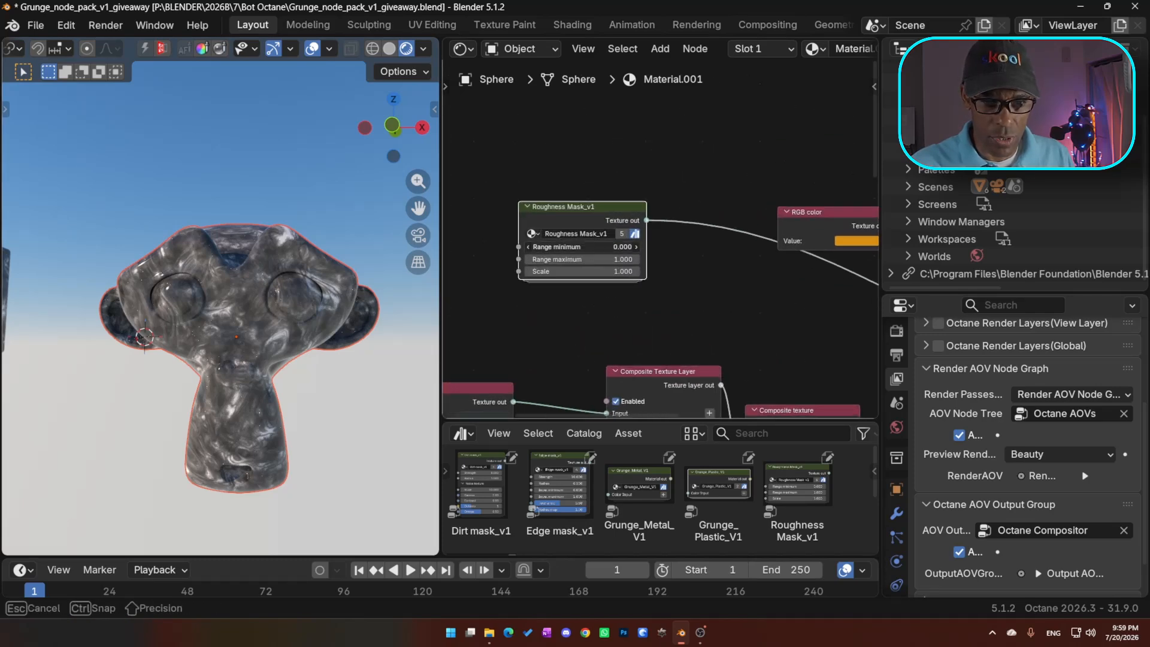
mouse_move(583, 247)
mouse_down()
mouse_move(625, 247)
mouse_move(583, 246)
mouse_up()
mouse_move(584, 259)
mouse_down()
mouse_move(533, 259)
mouse_move(577, 260)
mouse_up()
Try a Scale of 5 on Roughness Mask_v1 and undo the change
click(594, 272)
text(5)
key(Return)
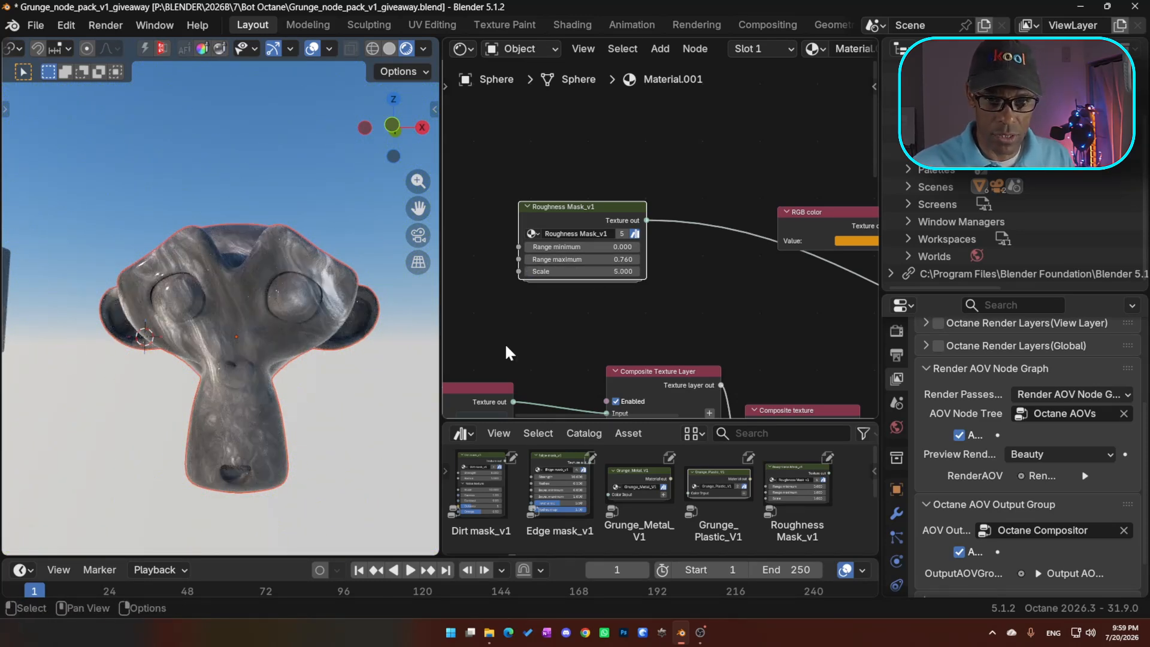
key(ctrl+z)
drag(563, 247, 563, 247)
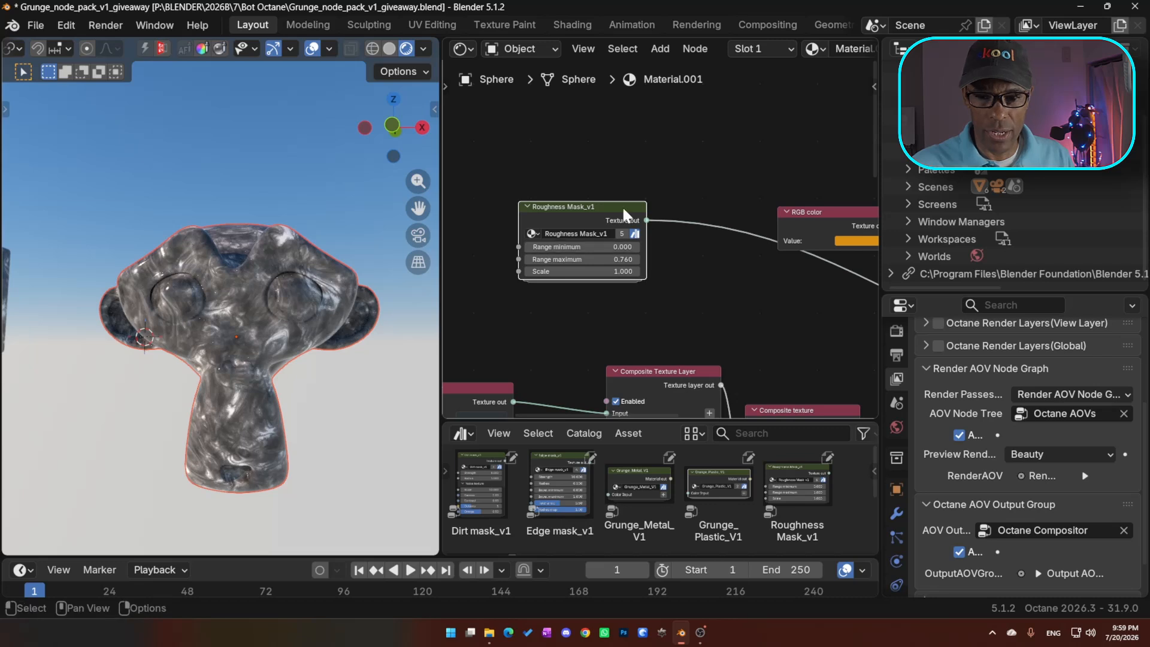
Move the Roughness Mask_v1 link from the Universal material's Albedo to its Roughness input
drag(623, 208, 589, 235)
middle_drag(653, 258, 619, 243)
scroll(629, 245, down, 5)
middle_drag(737, 306, 667, 256)
middle_drag(839, 271, 604, 250)
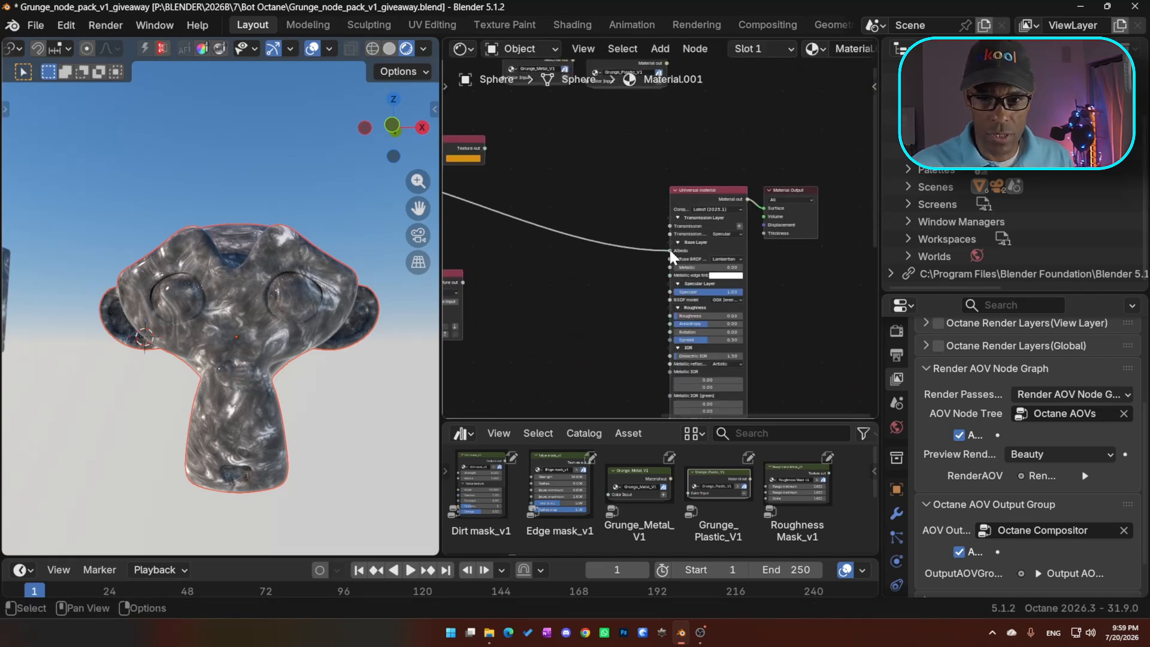
drag(668, 251, 666, 315)
middle_drag(317, 371, 253, 402)
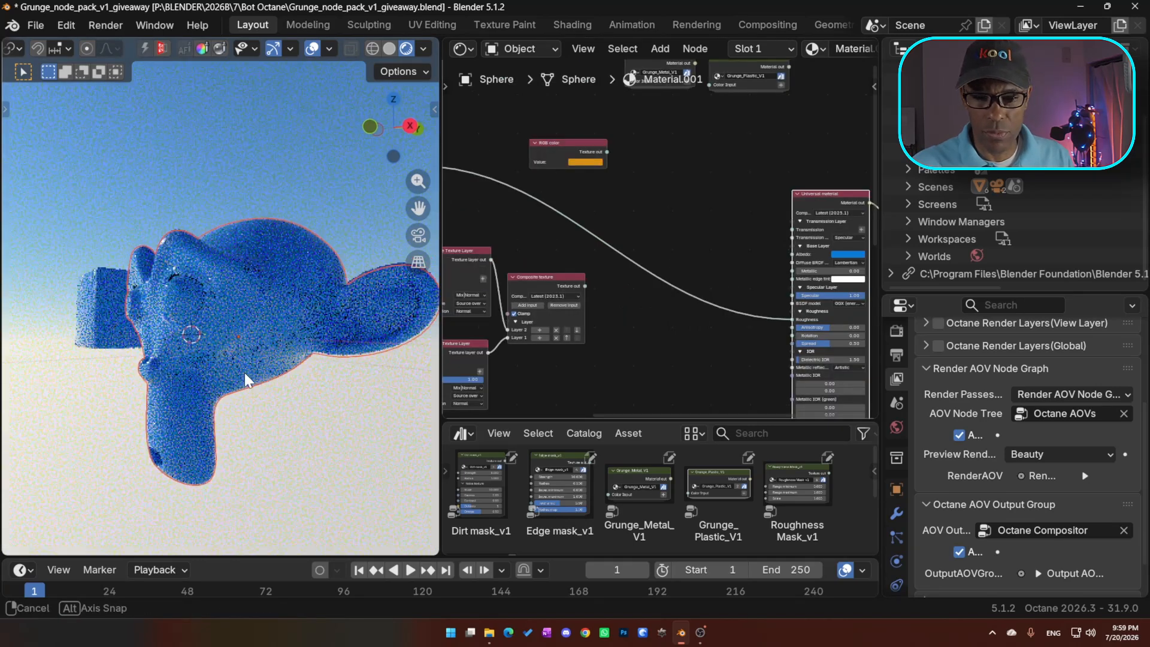
Move the Roughness Mask_v1 node between the Composite texture node and the Universal material
scroll(530, 258, down, 3)
drag(531, 258, 672, 287)
scroll(590, 296, down, 2)
middle_drag(604, 264, 737, 251)
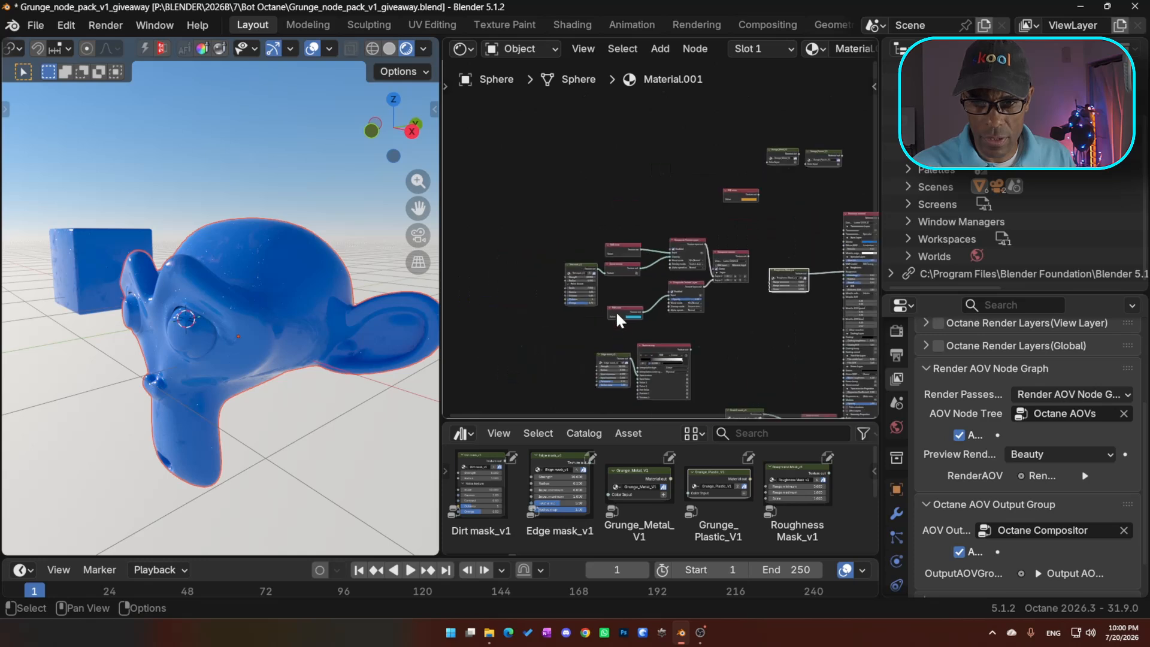
Move Edge mask_v1 near Roughness Mask_v1 and connect its Texture out to the Universal material's Albedo
middle_drag(619, 349, 608, 183)
scroll(735, 294, up, 7)
middle_drag(694, 283, 674, 337)
scroll(662, 285, up, 1)
middle_drag(566, 217, 480, 293)
drag(499, 272, 753, 147)
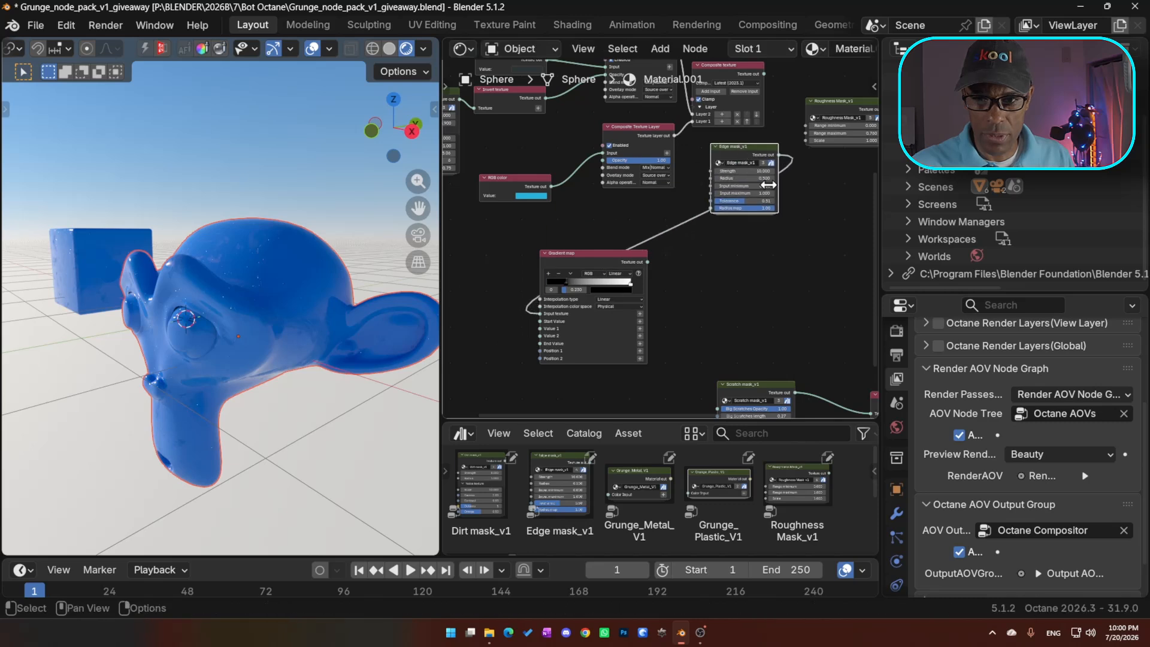
middle_drag(781, 243, 636, 362)
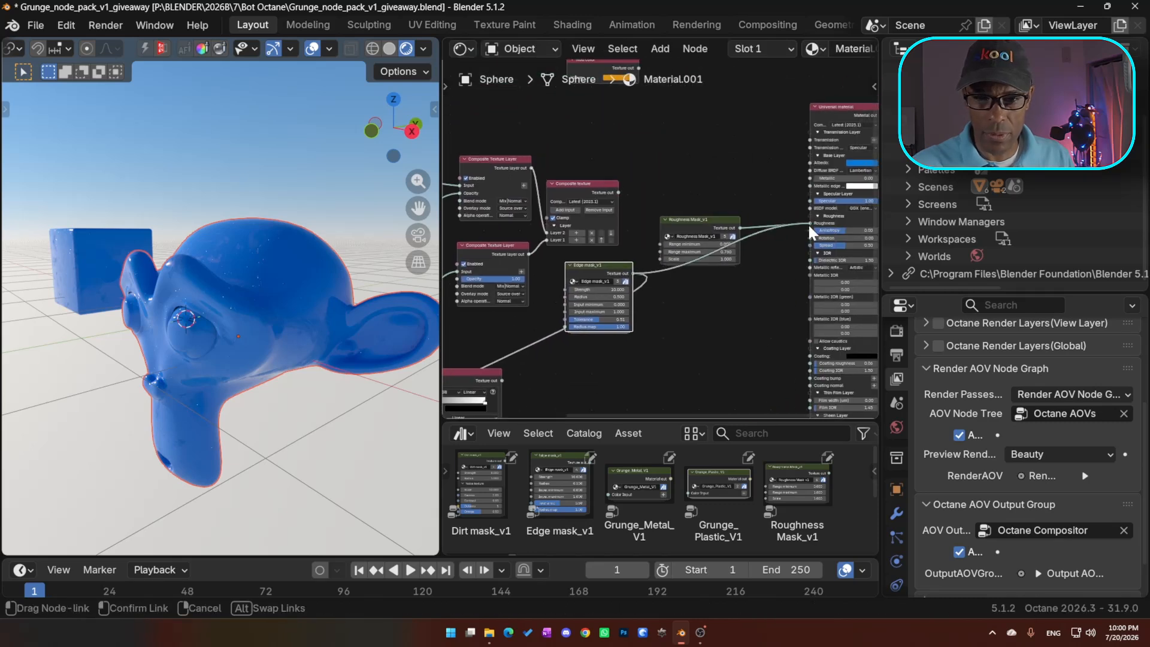
drag(807, 224, 810, 162)
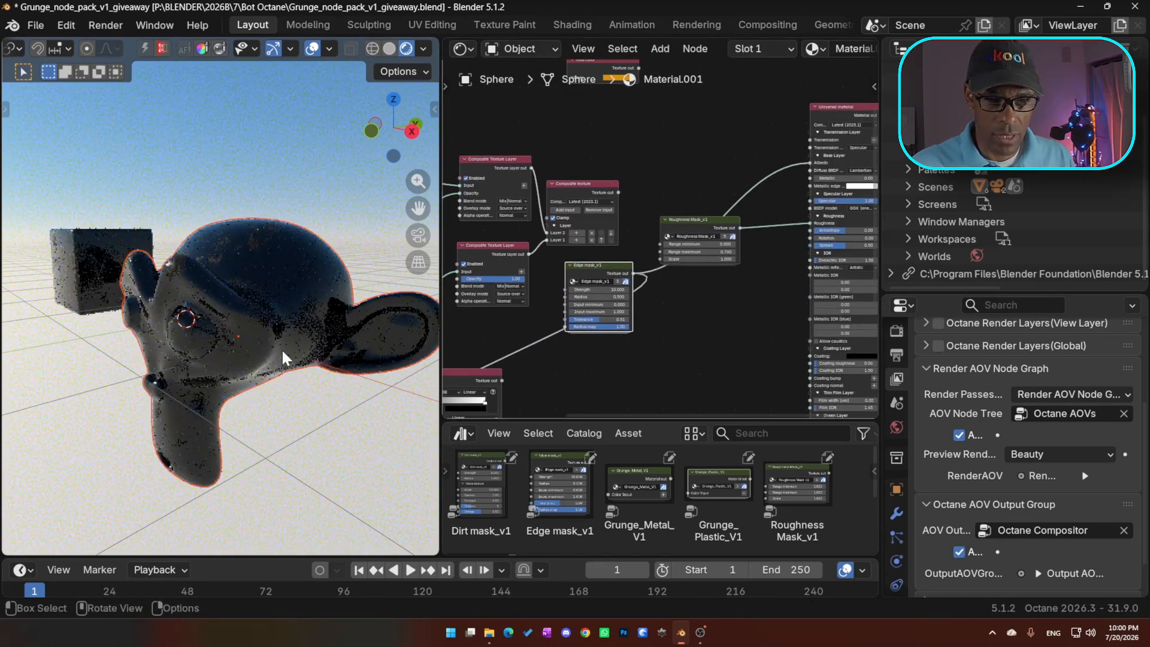
middle_drag(281, 351, 294, 355)
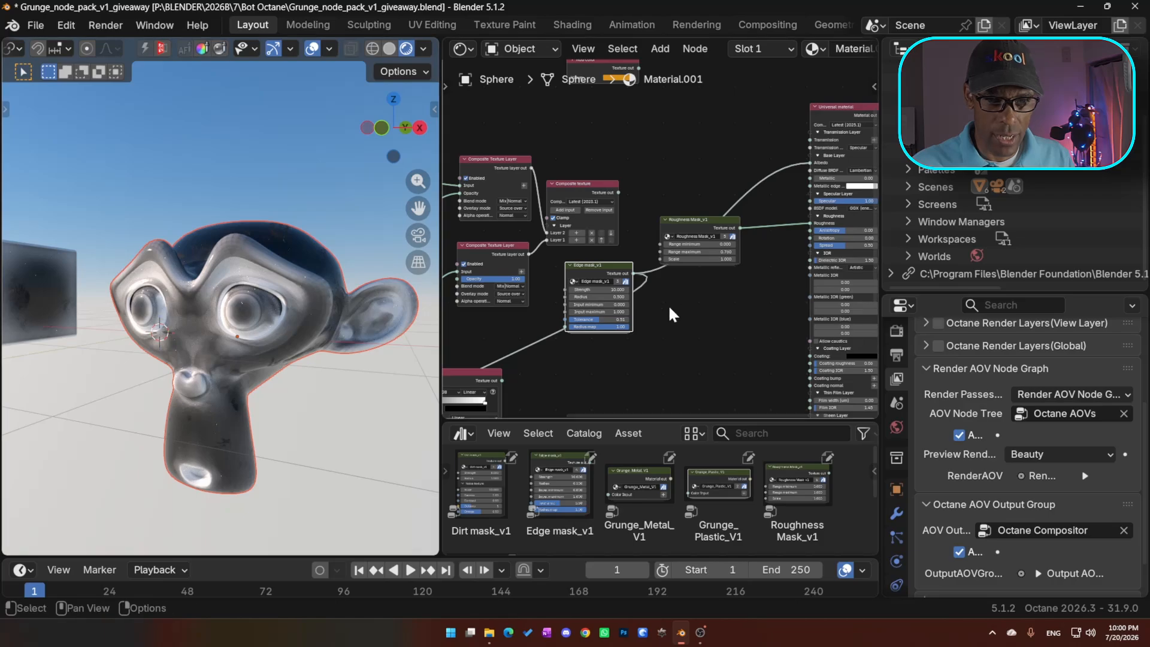
Set Edge mask_v1's Strength to 2.7, Radius to 0.13 and Tolerance to 0.29
scroll(667, 304, up, 2)
scroll(243, 351, up, 6)
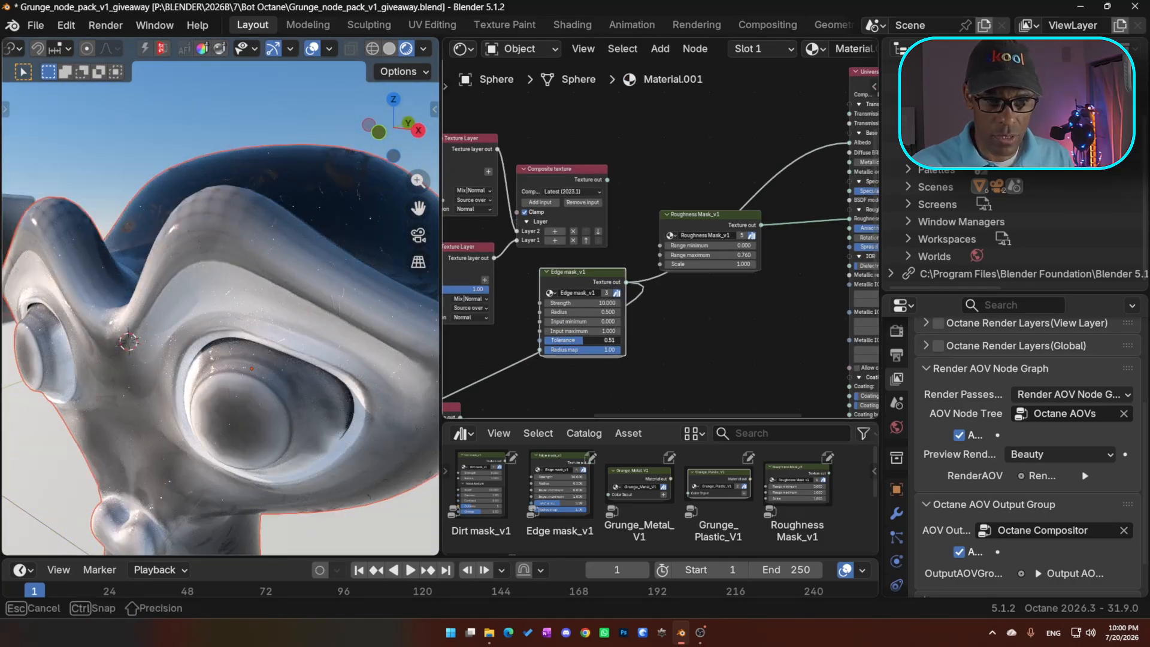
drag(581, 339, 555, 340)
middle_drag(309, 295, 300, 322)
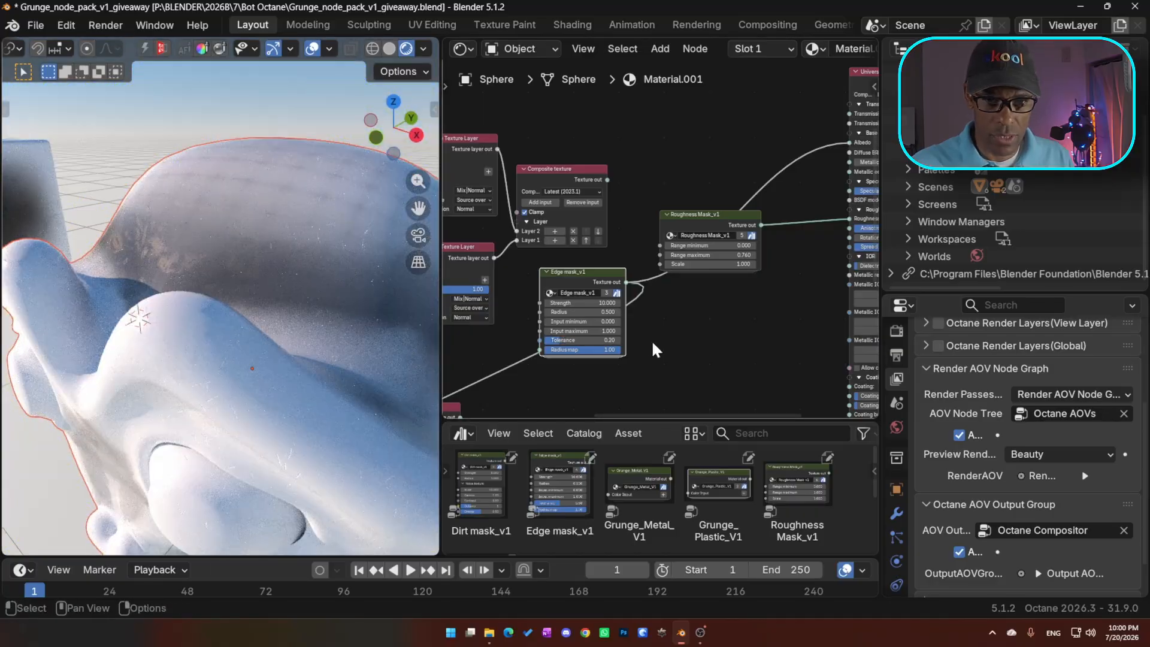
drag(580, 340, 580, 312)
scroll(200, 384, down, 8)
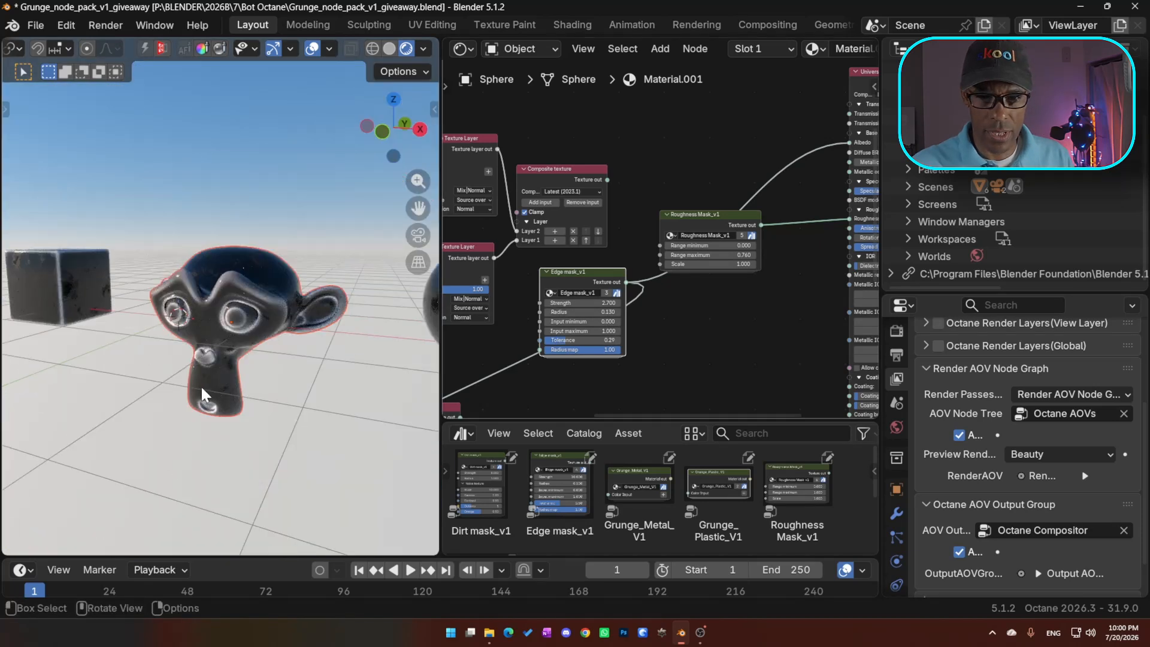
middle_drag(200, 384, 281, 368)
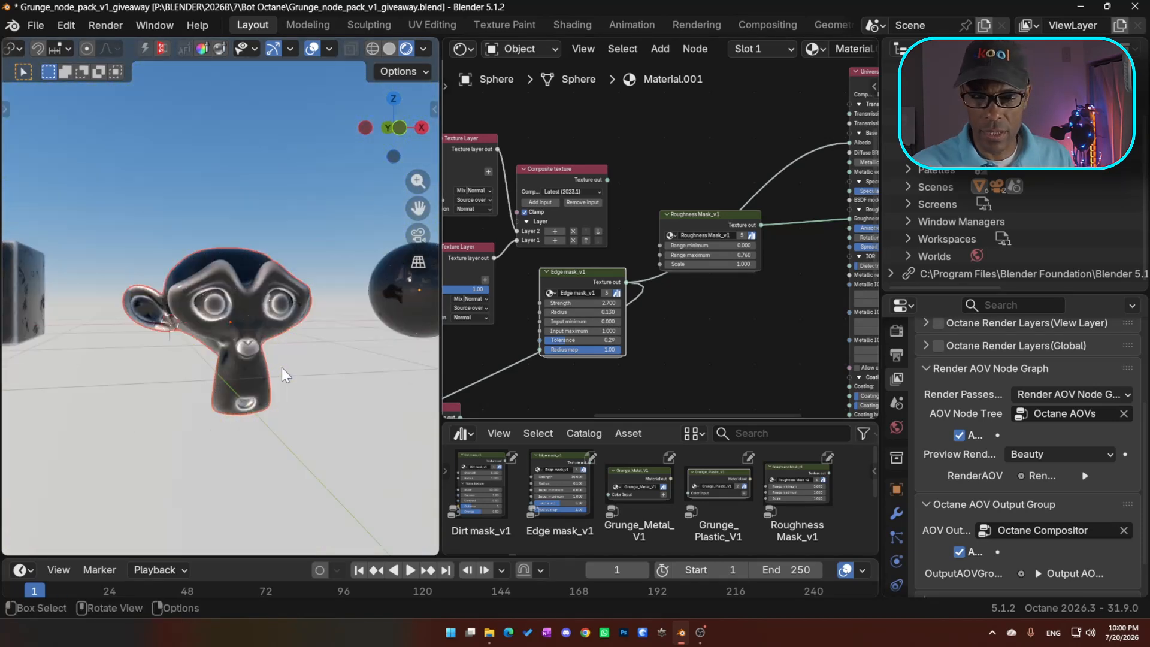
Connect the Composite texture's output to the Universal material's Albedo and move Edge mask_v1 above the dirt mask nodes
scroll(273, 372, up, 8)
scroll(599, 368, down, 5)
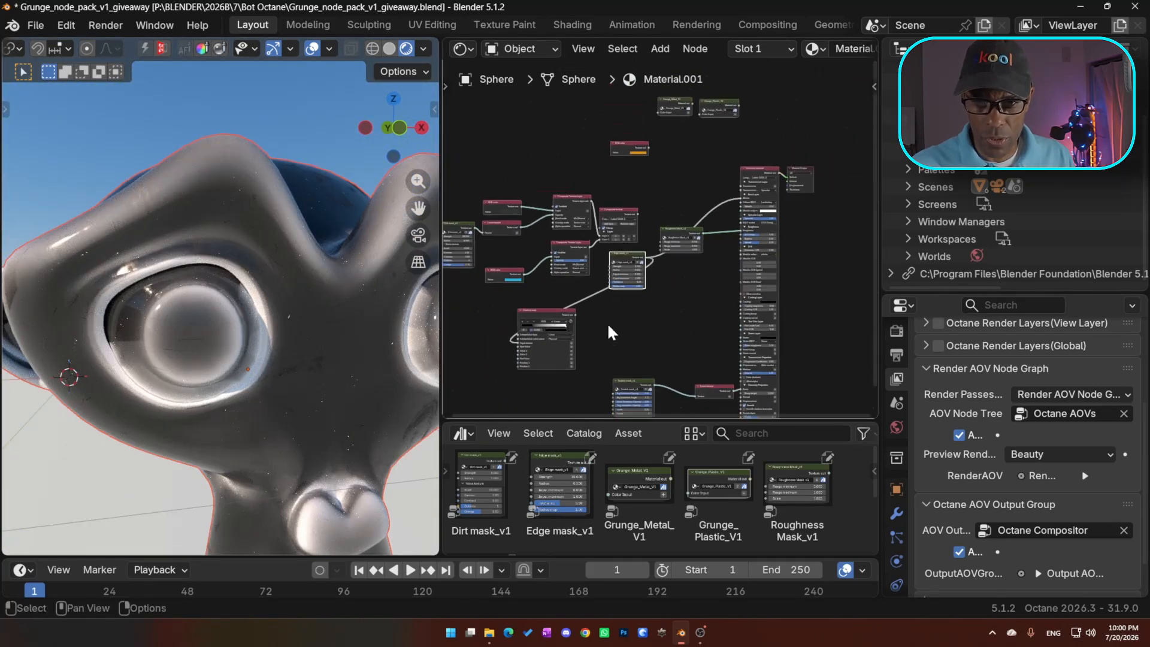
scroll(592, 272, up, 3)
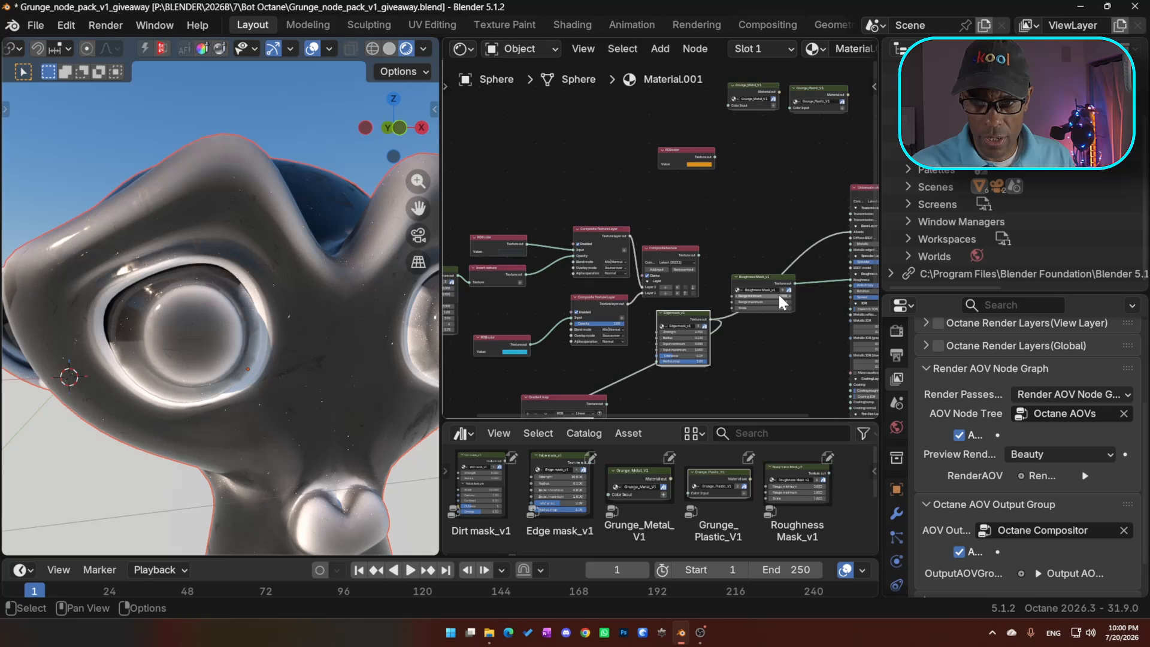
drag(704, 255, 842, 239)
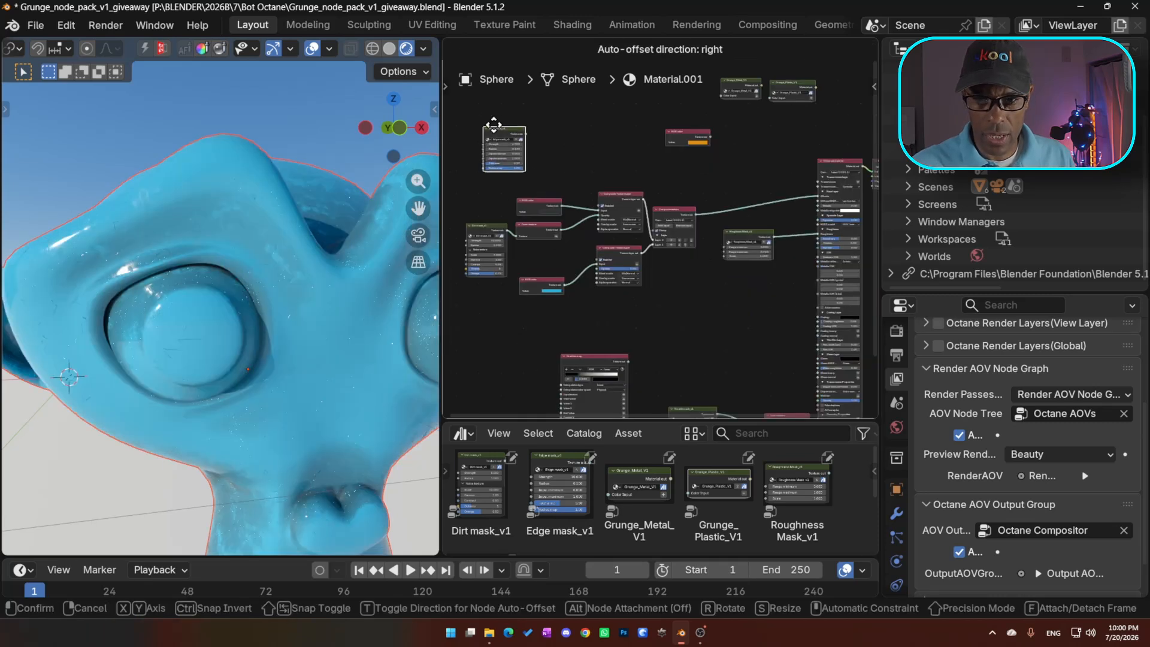
drag(493, 123, 494, 133)
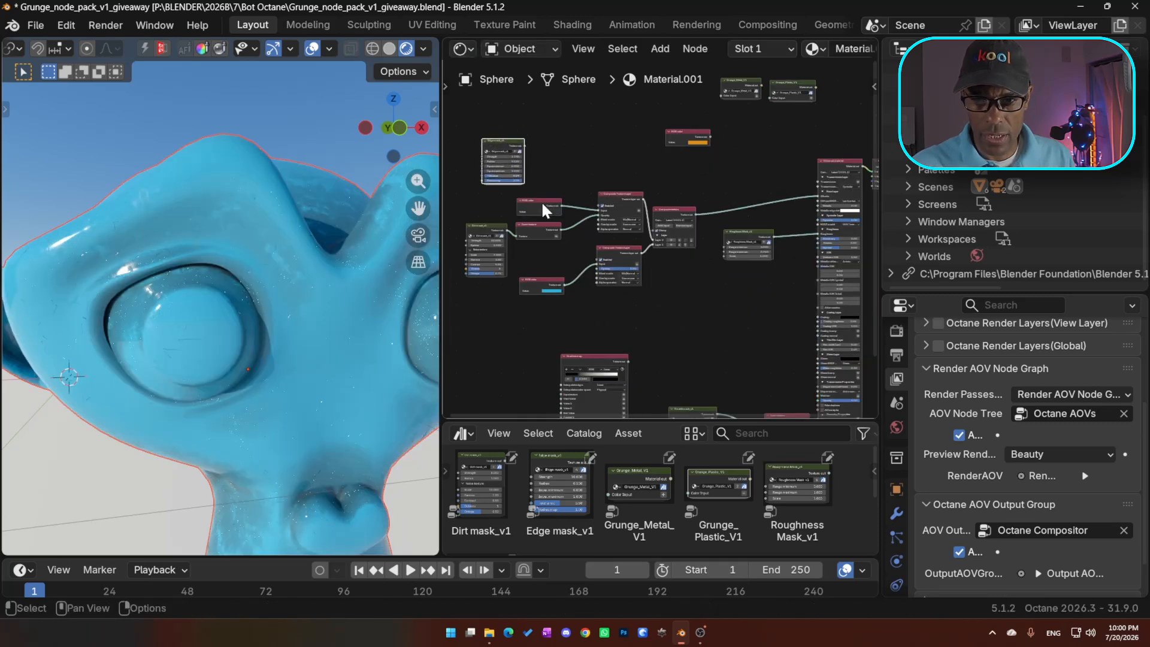
Add a third input layer to the Composite texture and place its Composite Texture Layer above the other two
scroll(568, 267, up, 6)
middle_drag(570, 274, 629, 336)
click(760, 281)
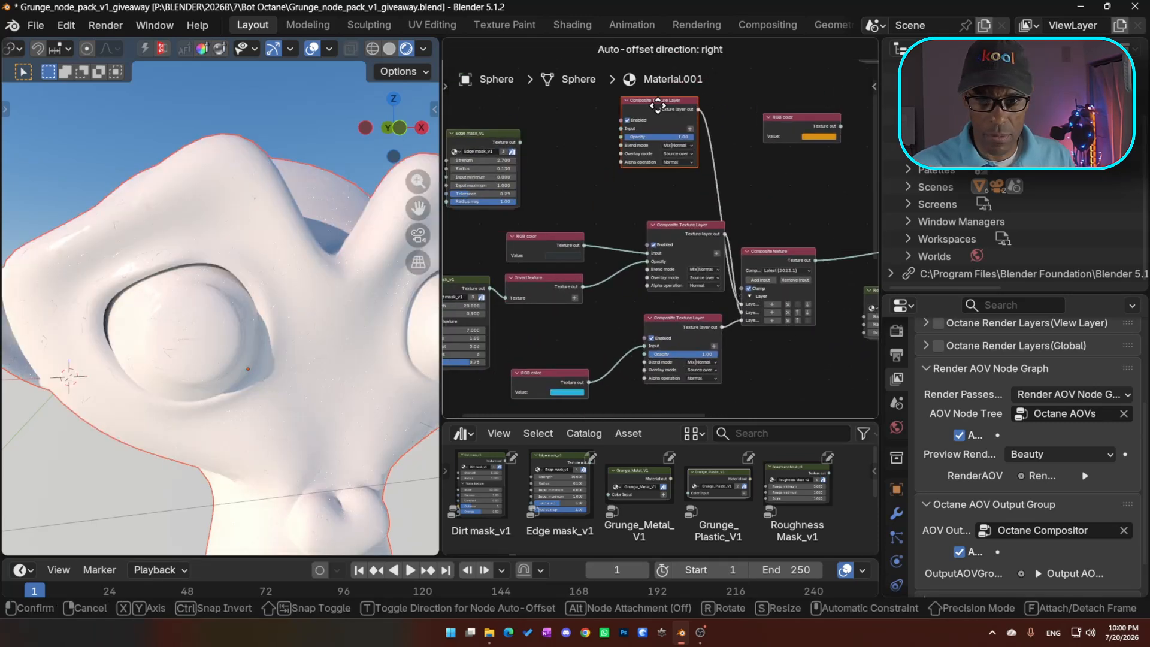
drag(658, 104, 681, 143)
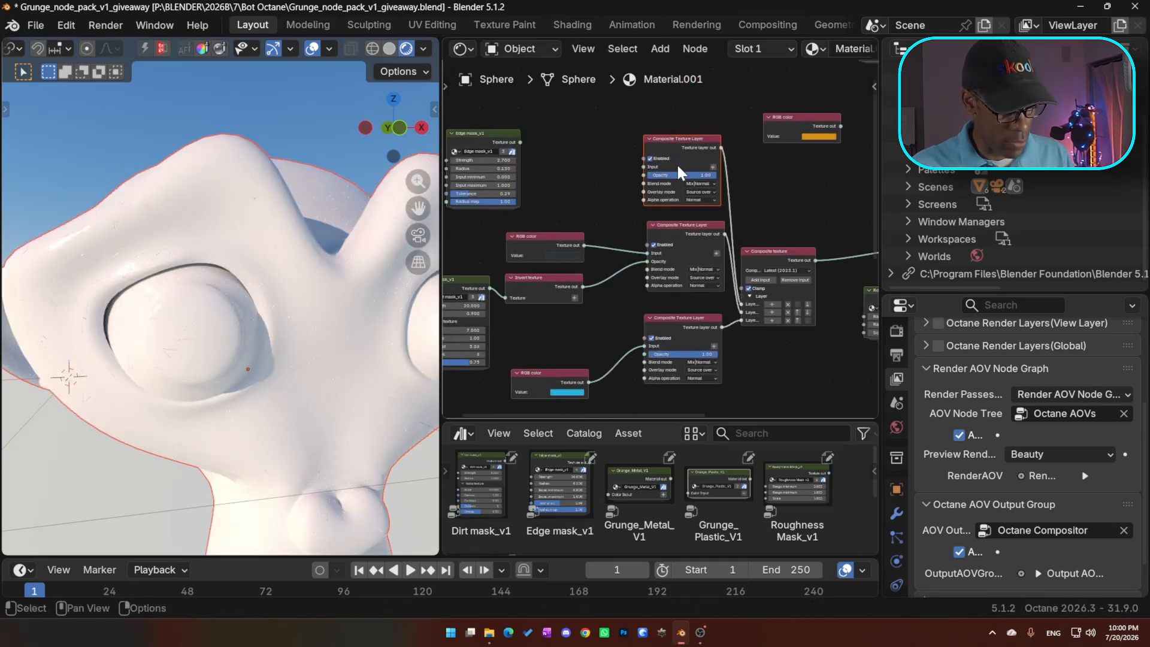
Feed the top Composite Texture Layer's Input from a duplicate of the dark RGB color node set to green
middle_drag(615, 260, 648, 278)
click(585, 260)
key(shift+d)
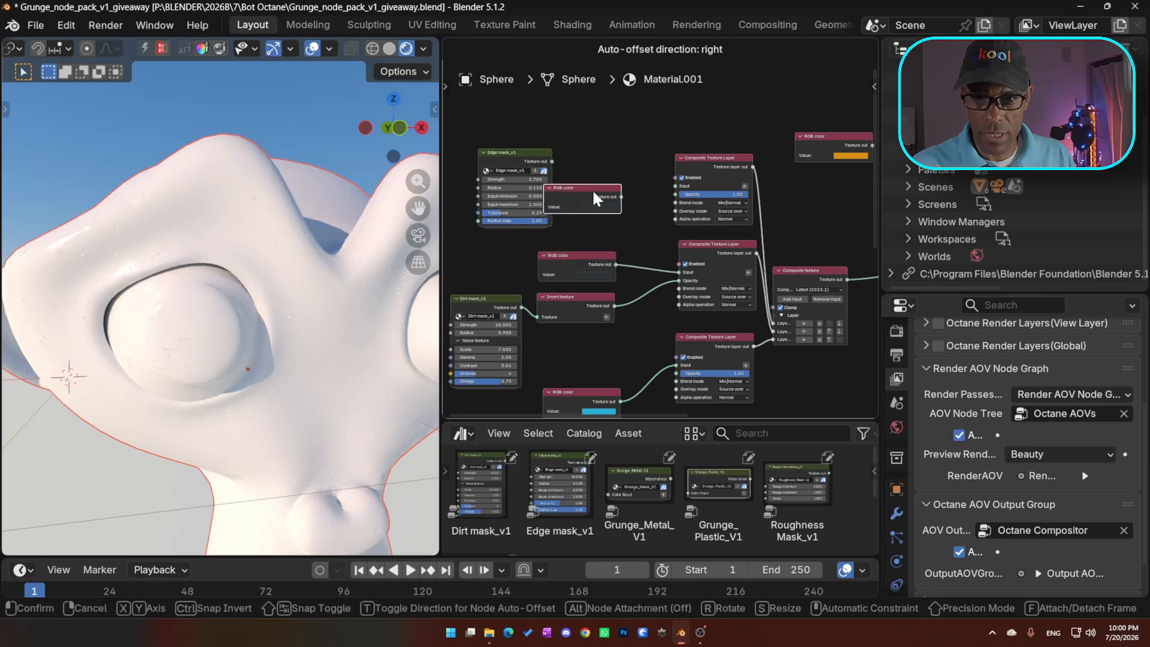
click(619, 199)
drag(665, 192, 675, 186)
click(611, 208)
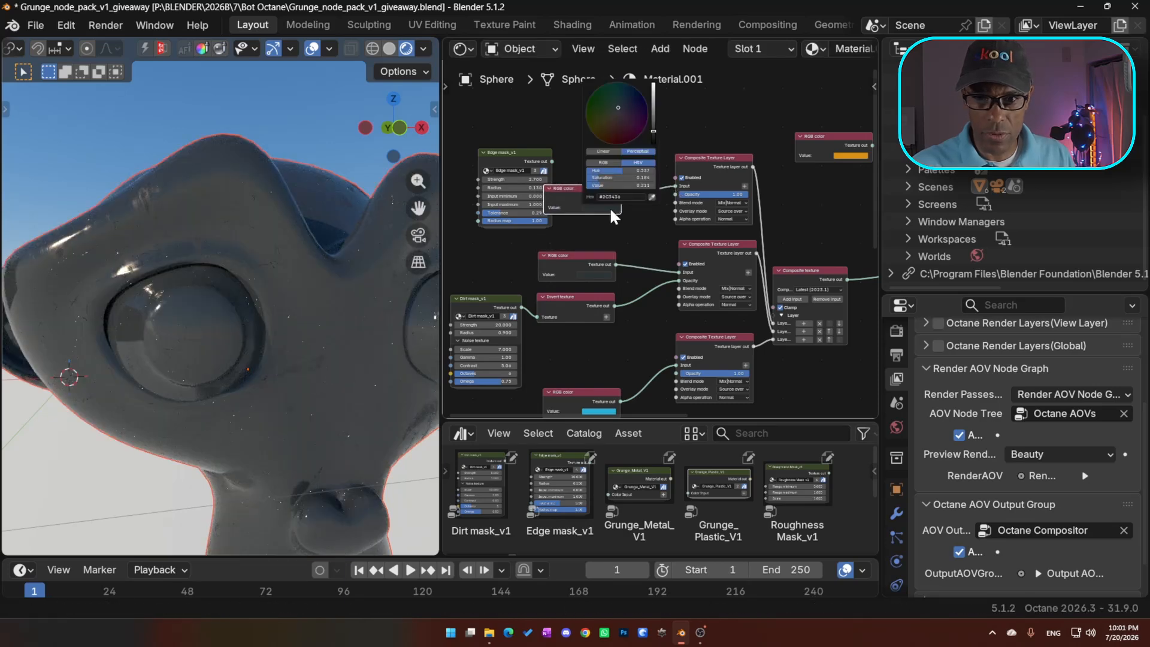
drag(654, 130, 587, 105)
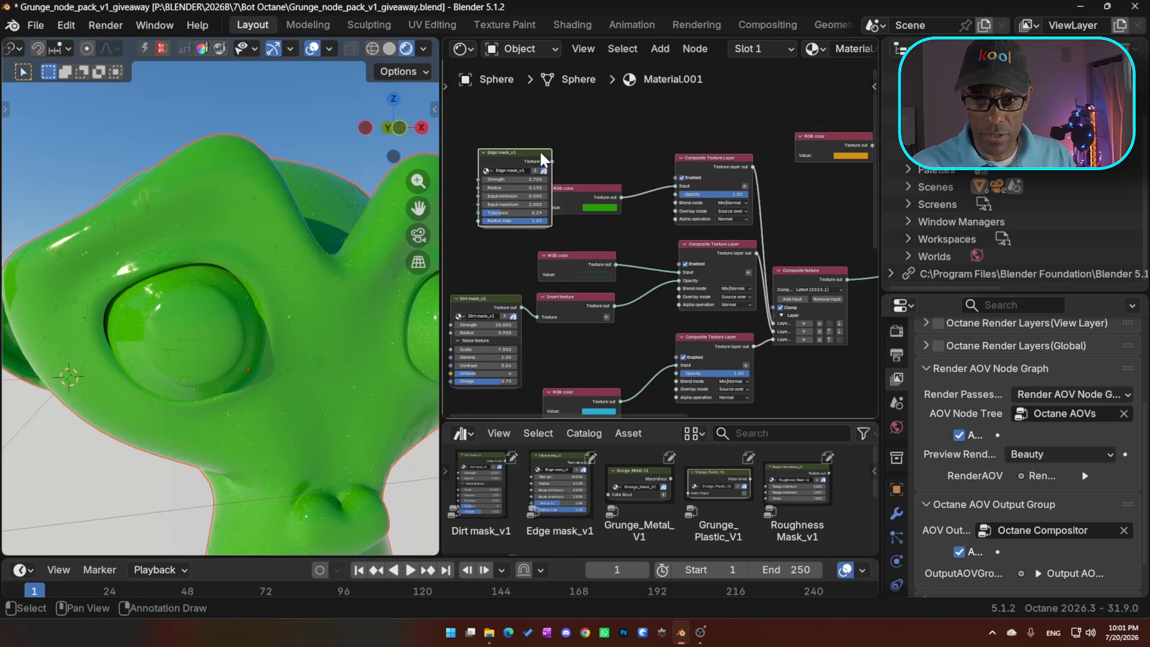
Rearrange Edge mask_v1 and the green RGB color node, connect the mask to the top layer's Opacity, and view the Blend mode options
drag(541, 159, 520, 131)
drag(666, 193, 666, 193)
drag(576, 195, 583, 133)
middle_drag(316, 360, 614, 251)
click(734, 203)
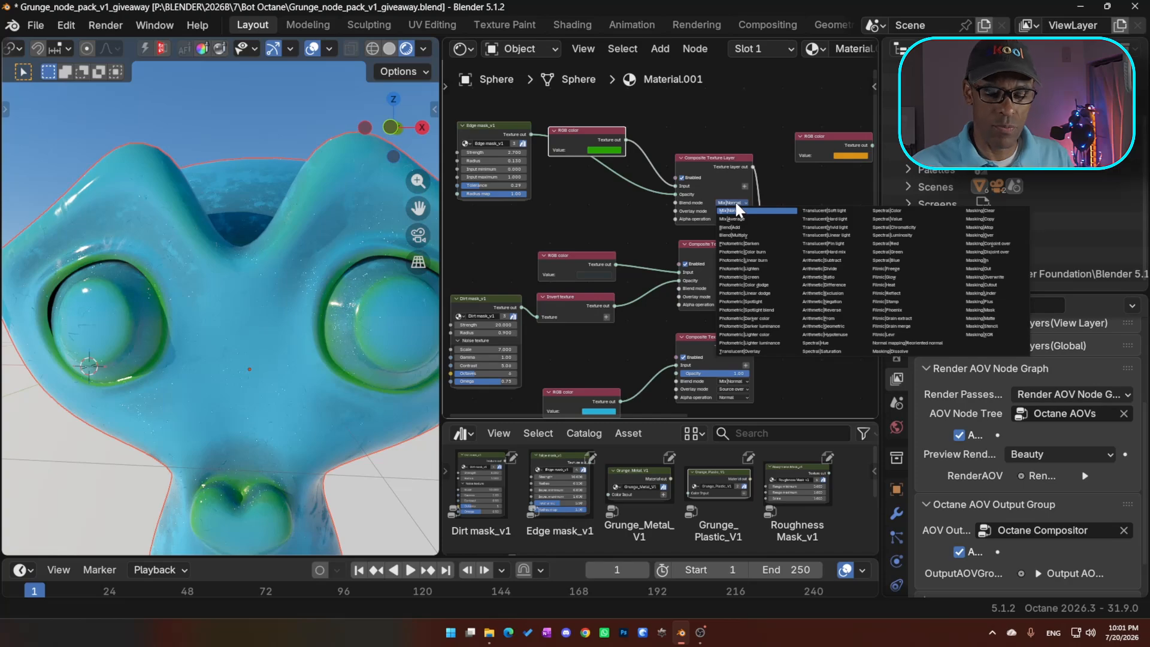
click(739, 209)
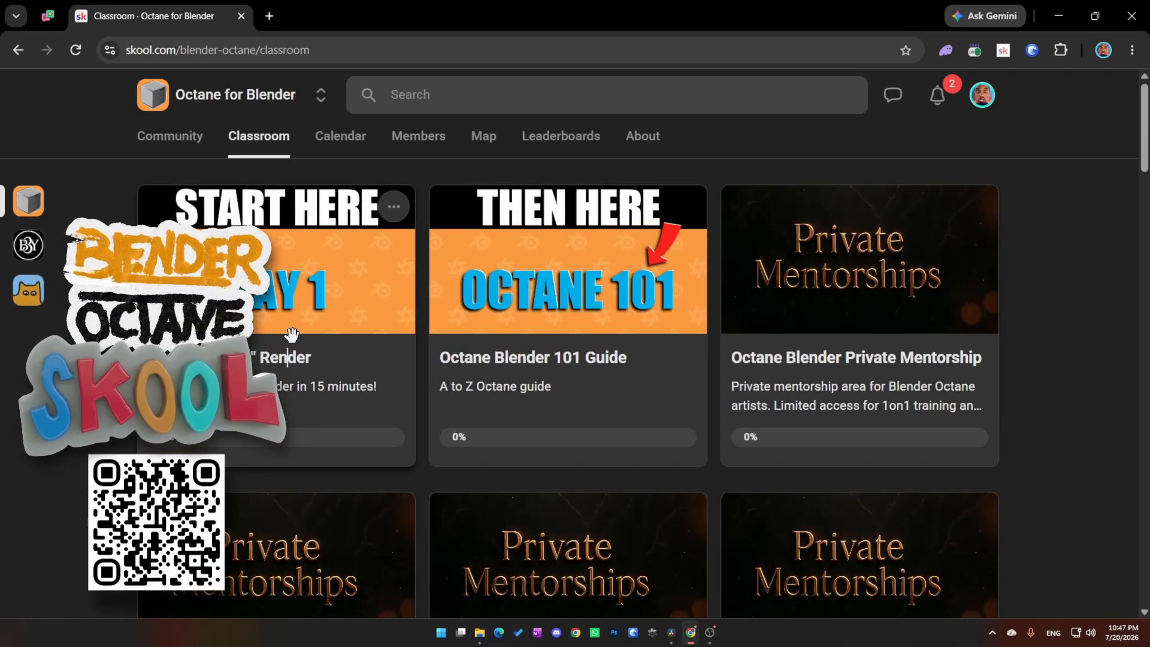
In the browser's Octane for Blender classroom, open the Your First "Pro" Render course's 15-Minute Pro Material Tutorial lesson
click(404, 360)
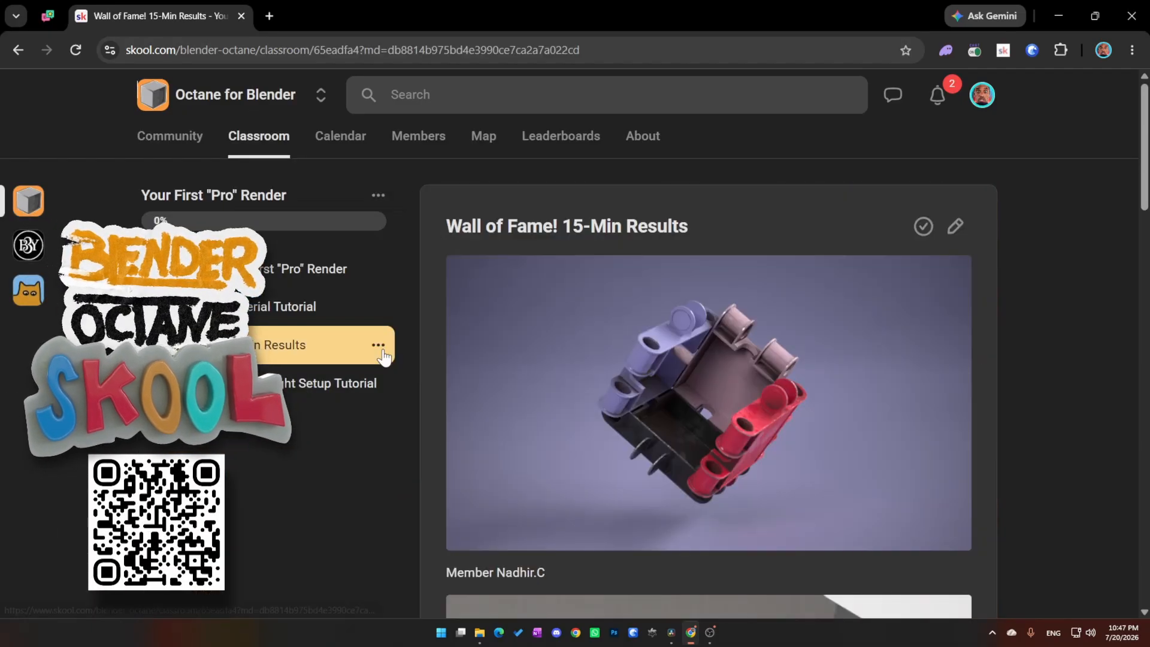
click(259, 309)
scroll(632, 367, down, 1)
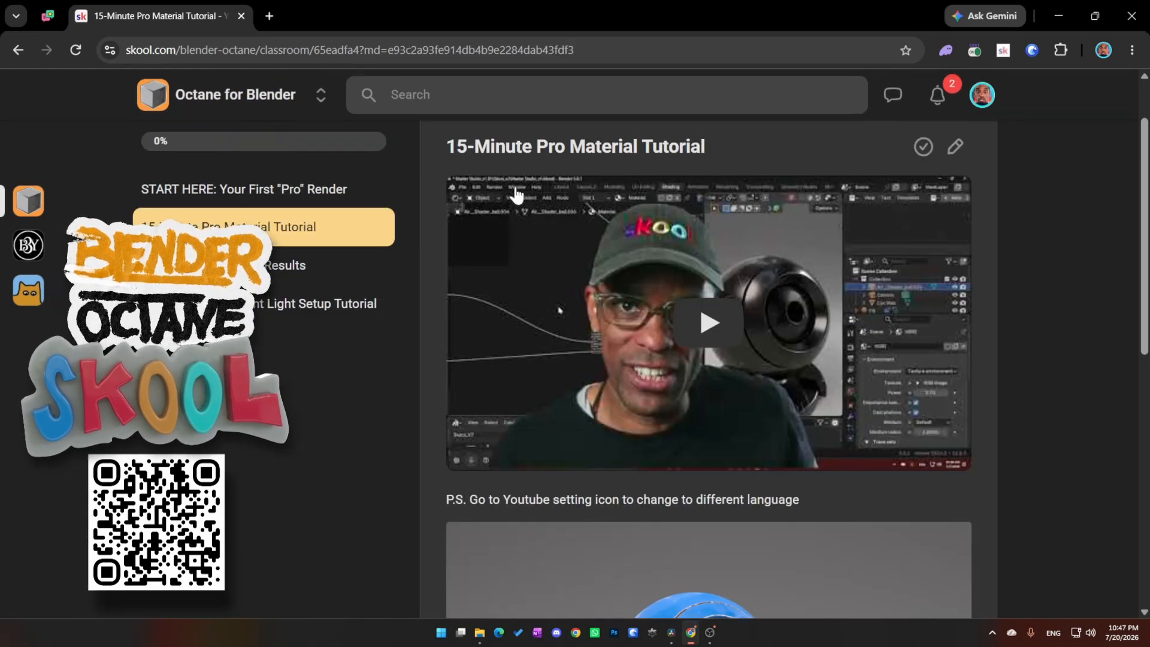